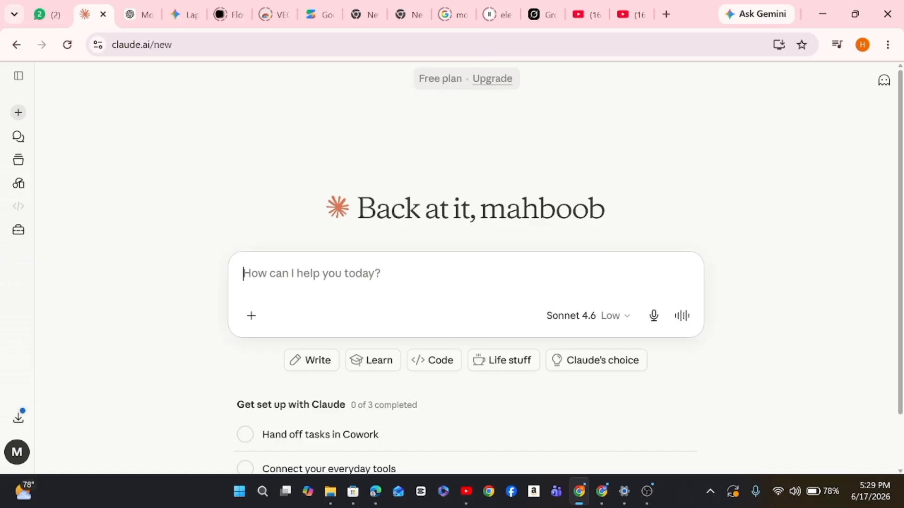
Submit the copied Channel Cloning System prompt as the first message of a new Claude chat and read the reply
key(ctrl+v)
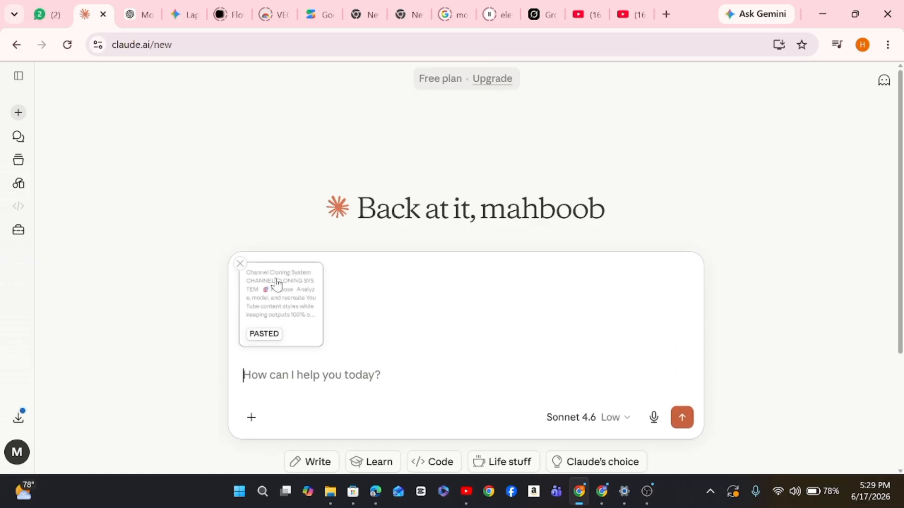
click(683, 423)
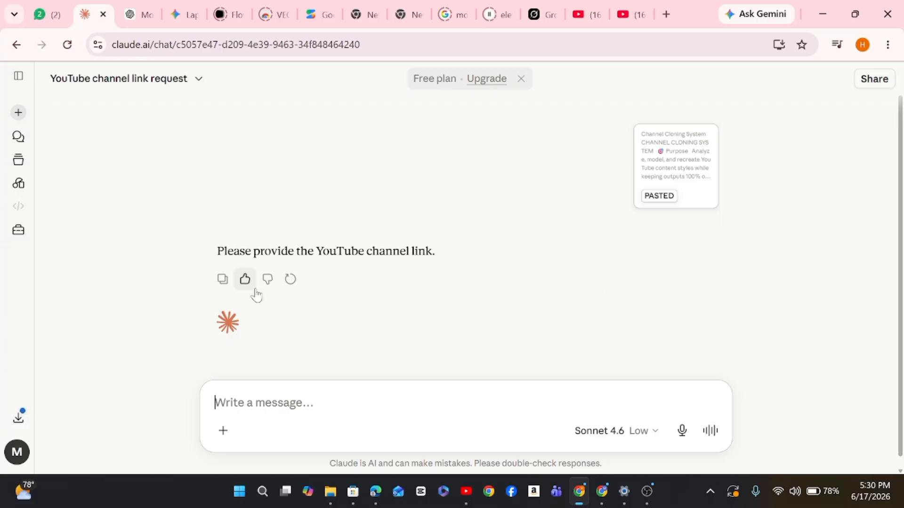
scroll(283, 264, up, 5)
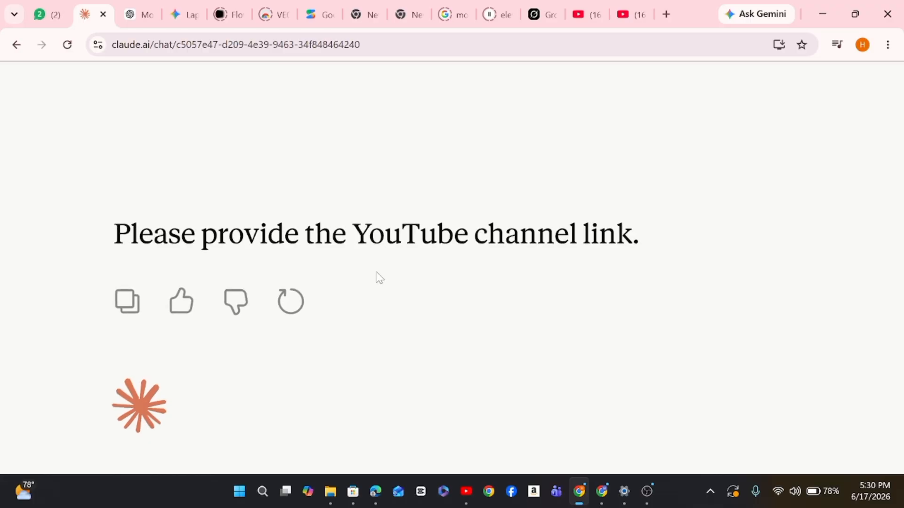
scroll(379, 278, down, 5)
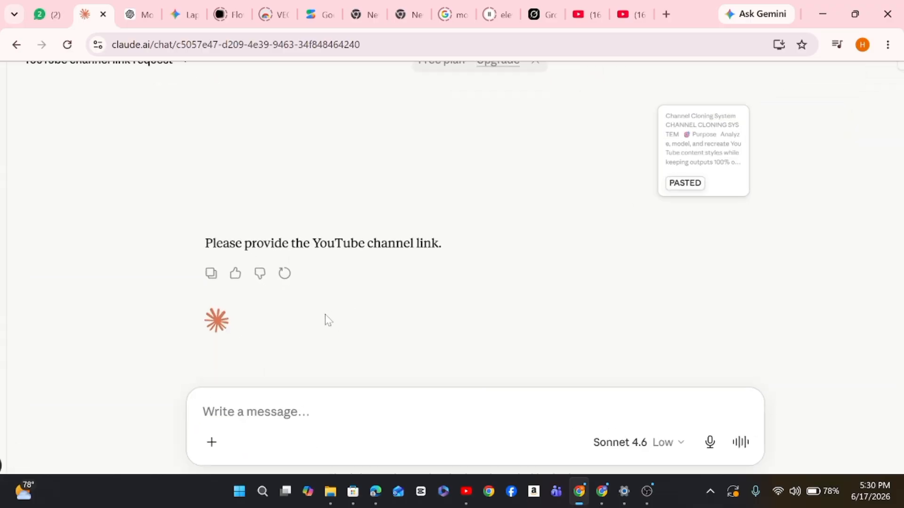
scroll(325, 312, down, 1)
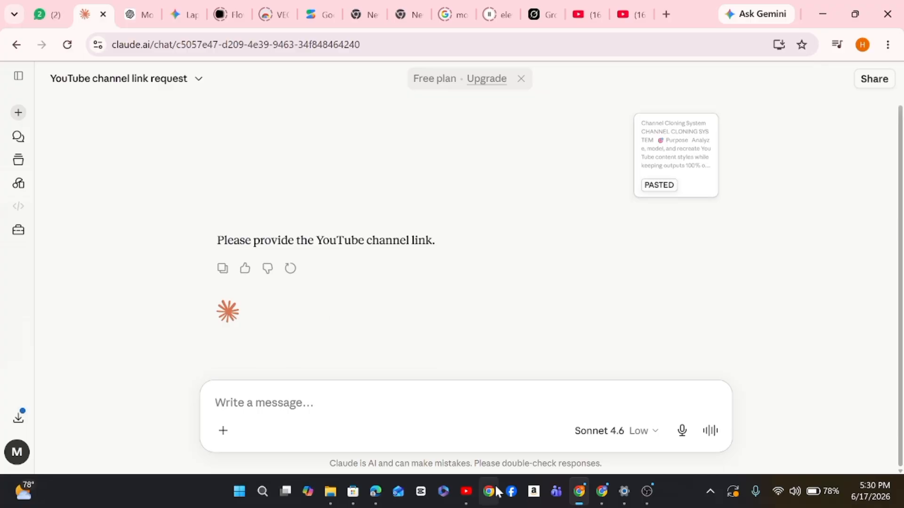
Switch to YouTube and copy the channel ID of the IslamicFairyland channel from its channel details
click(466, 493)
scroll(379, 298, up, 5)
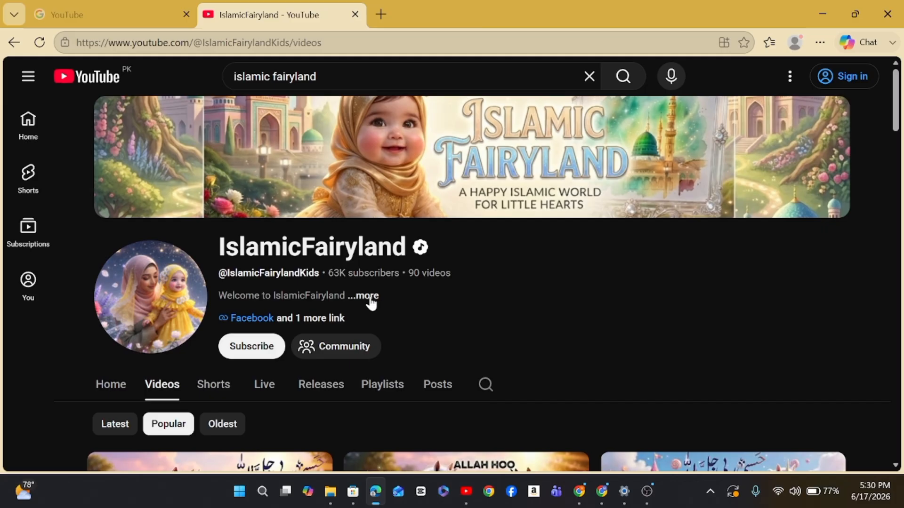
scroll(372, 304, up, 5)
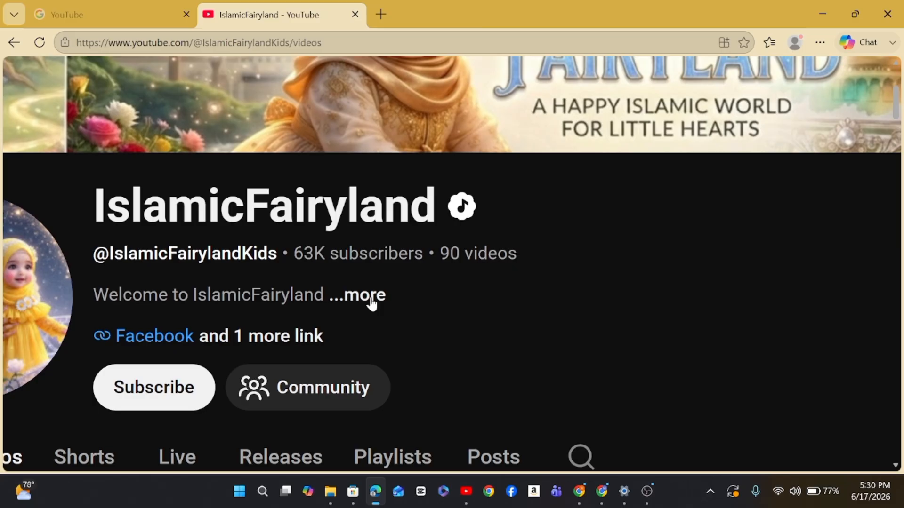
click(370, 301)
scroll(432, 314, down, 1)
scroll(432, 314, down, 10)
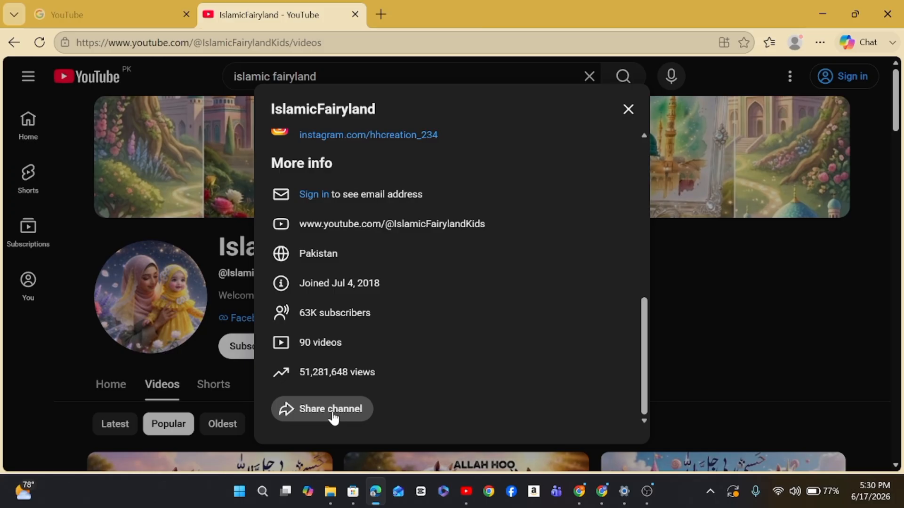
click(332, 414)
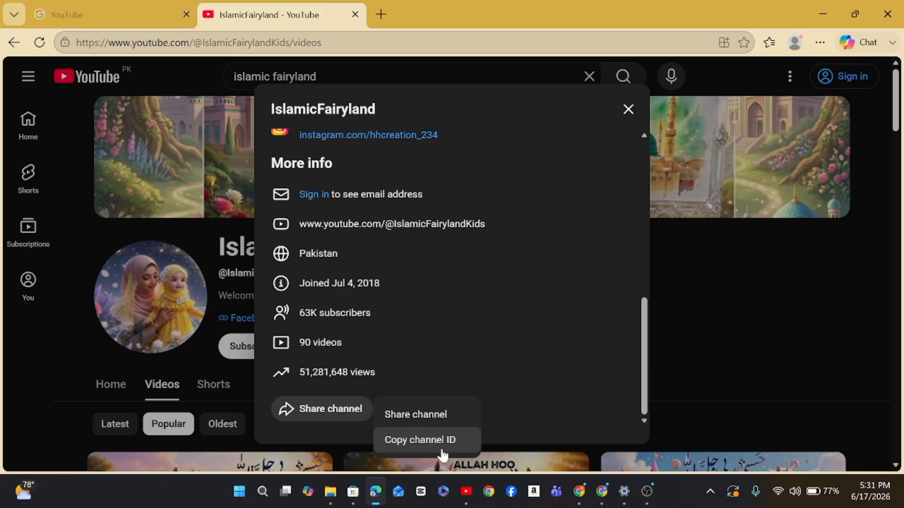
click(430, 441)
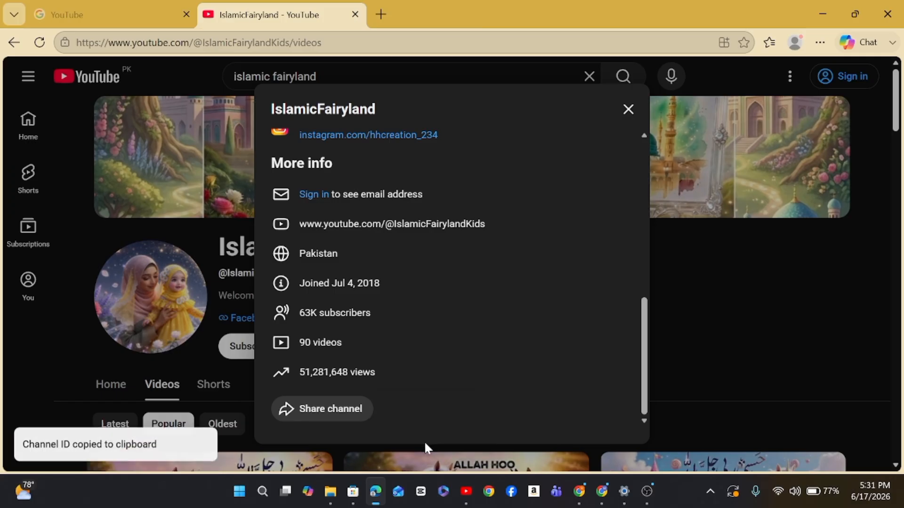
Return to the Claude chat, send the copied channel ID, and read what the reply asks for
click(571, 497)
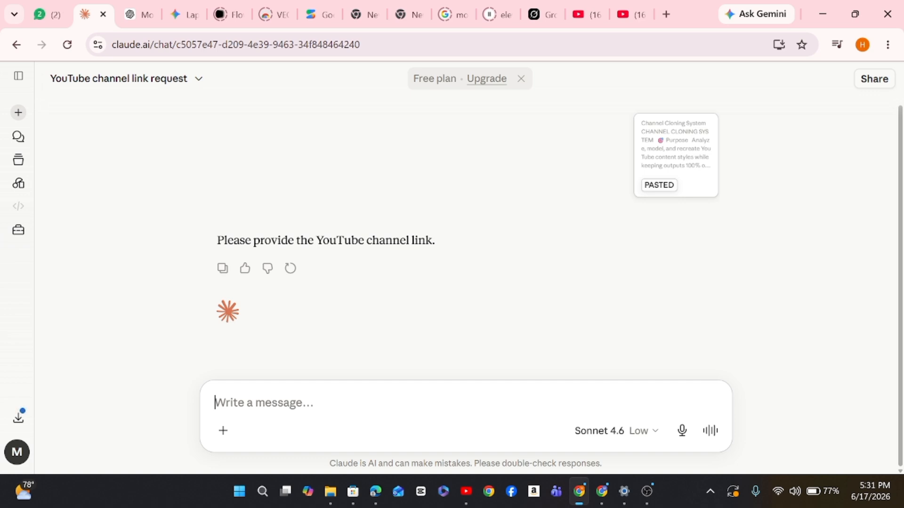
key(ctrl+v)
key(Return)
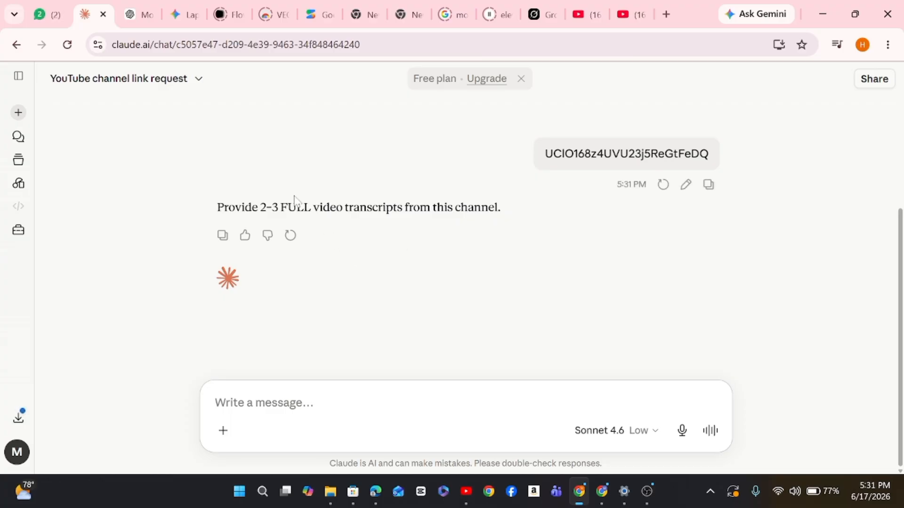
scroll(301, 222, up, 5)
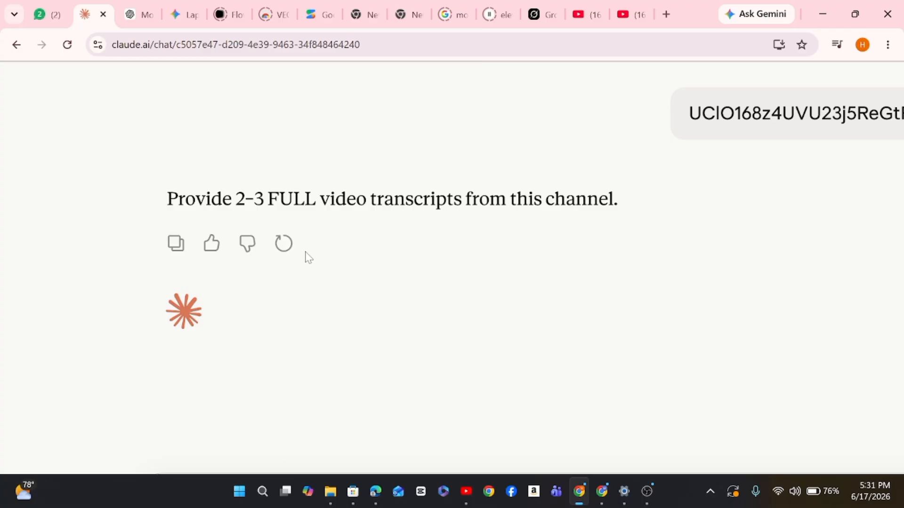
scroll(307, 257, down, 5)
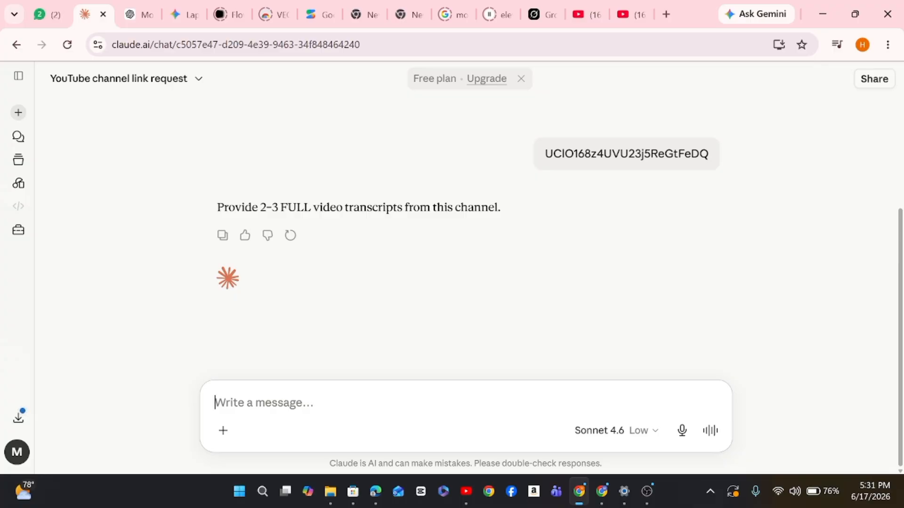
Back on YouTube, close the channel details and copy the share link of the channel's "Hasbi Rabbi Jallallah Naat" cat cartoon video
click(465, 493)
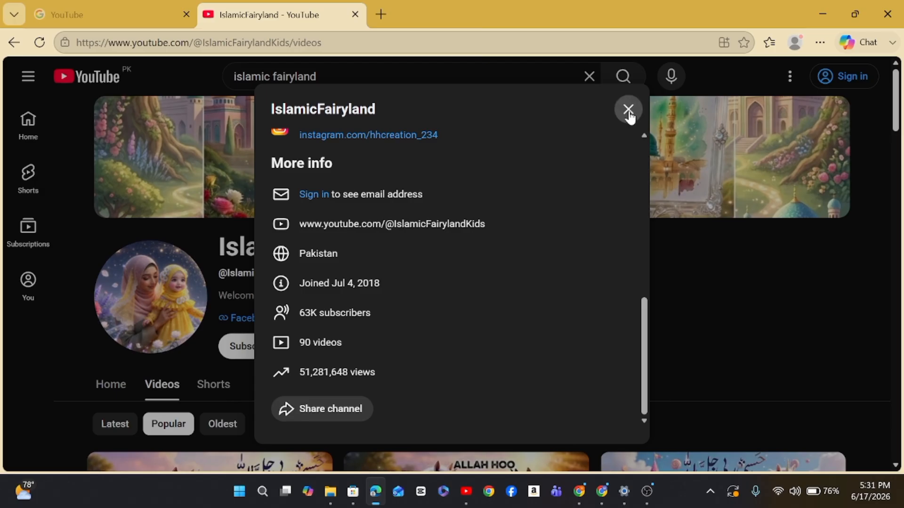
click(628, 110)
scroll(439, 309, down, 5)
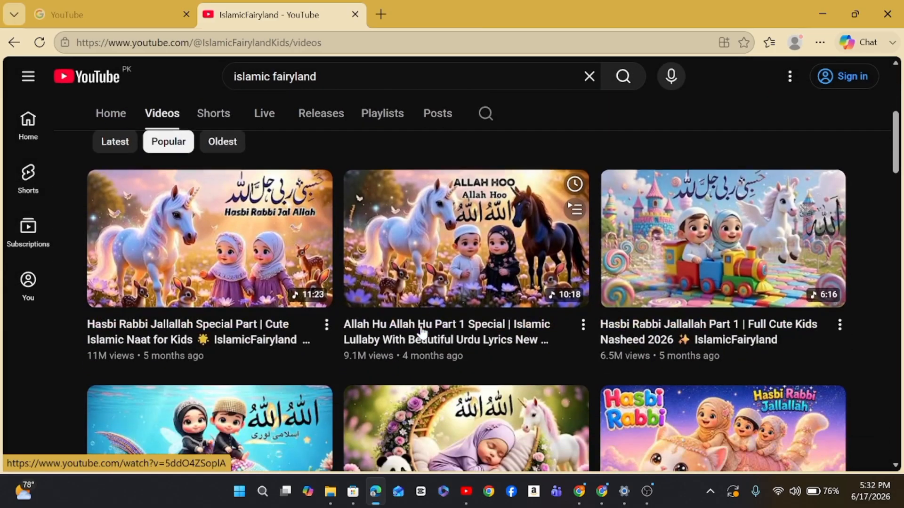
scroll(423, 332, down, 3)
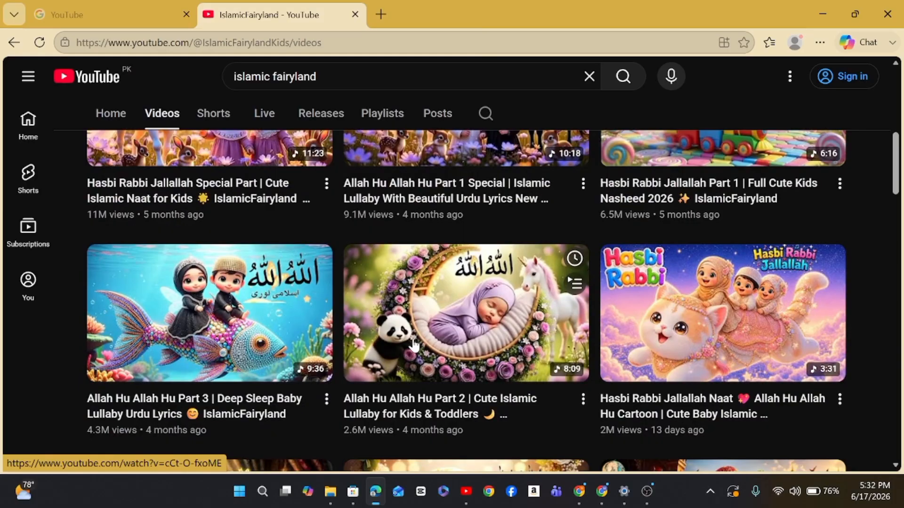
click(840, 400)
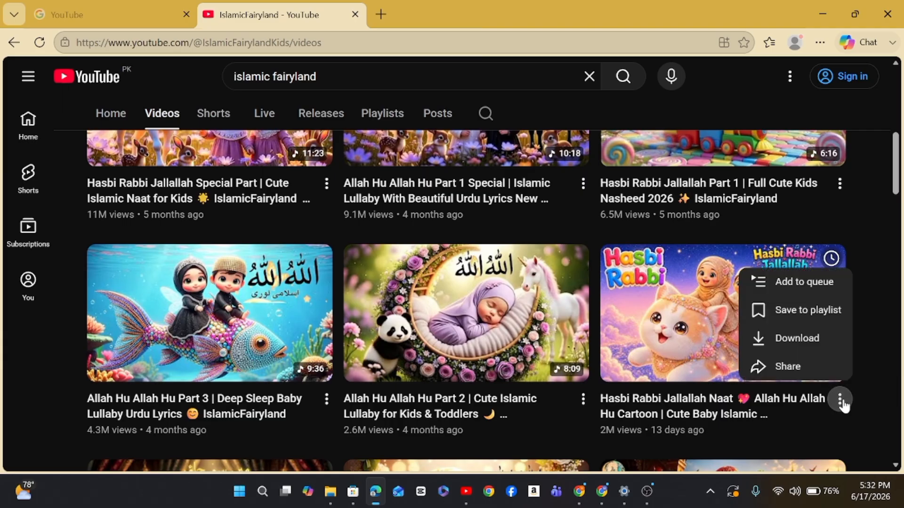
click(810, 372)
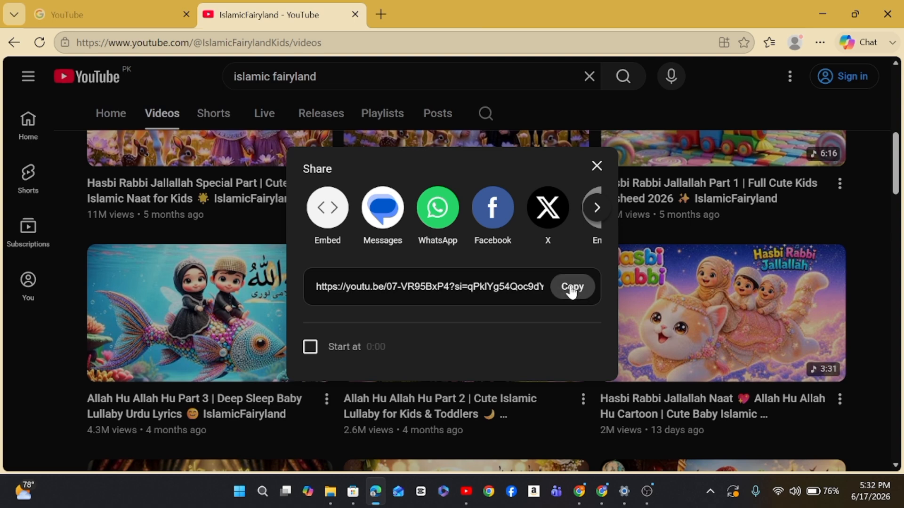
click(571, 286)
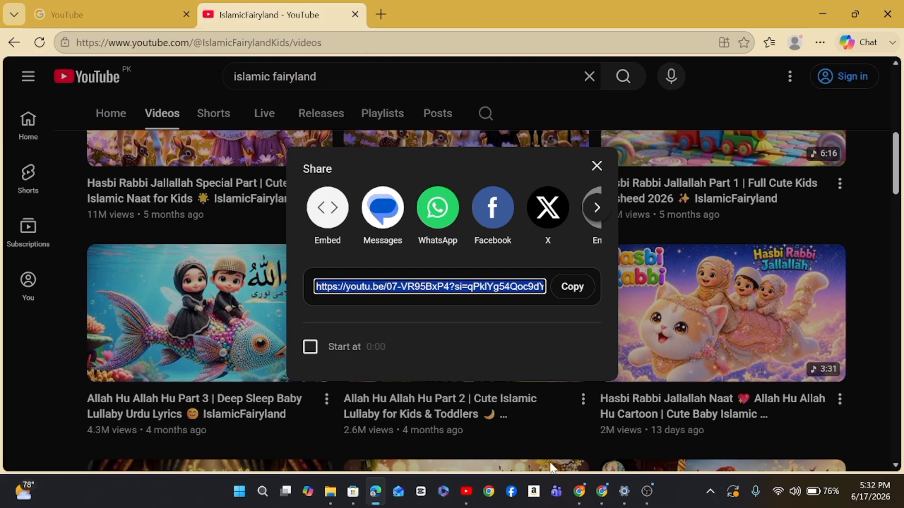
Switch to Chrome and search Google in a new tab for "free yt transcript"
click(580, 493)
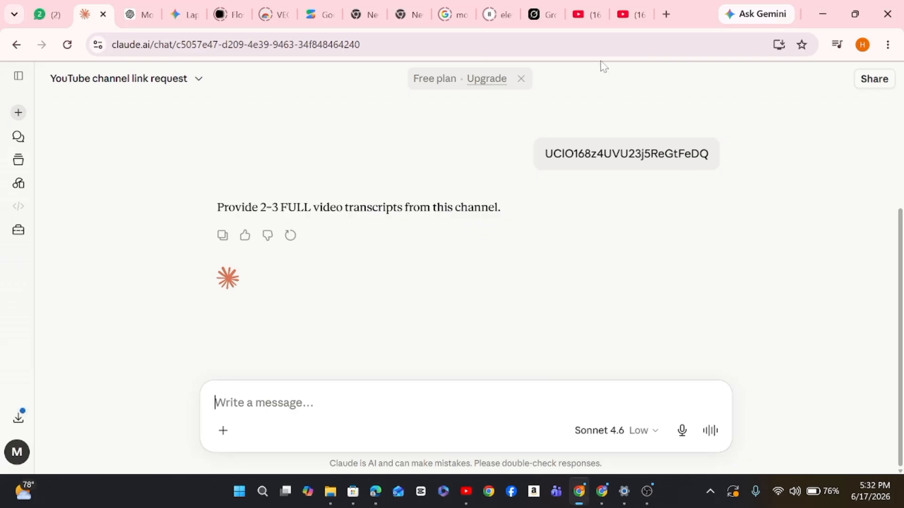
click(667, 15)
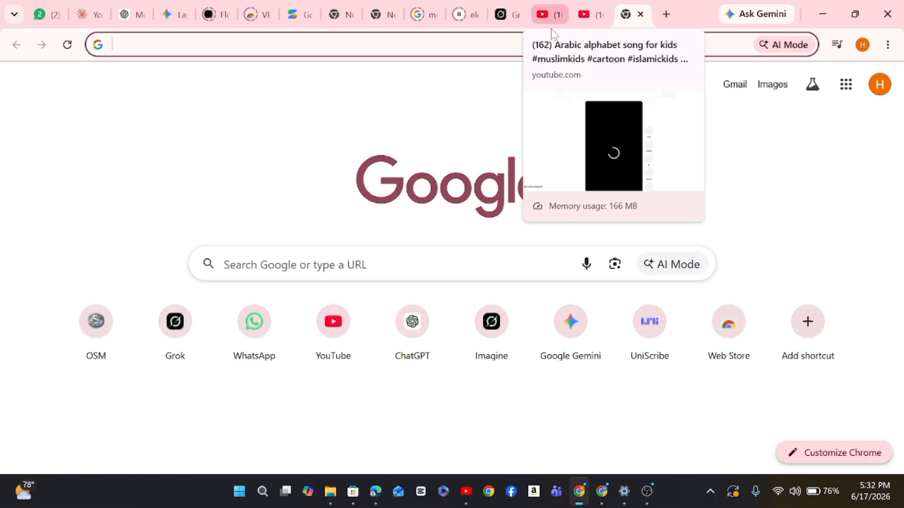
text(fr)
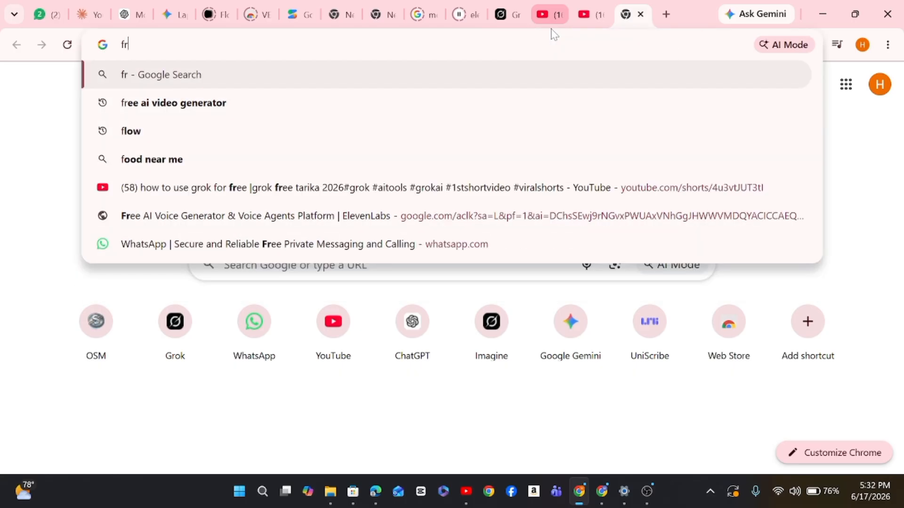
text(ee y)
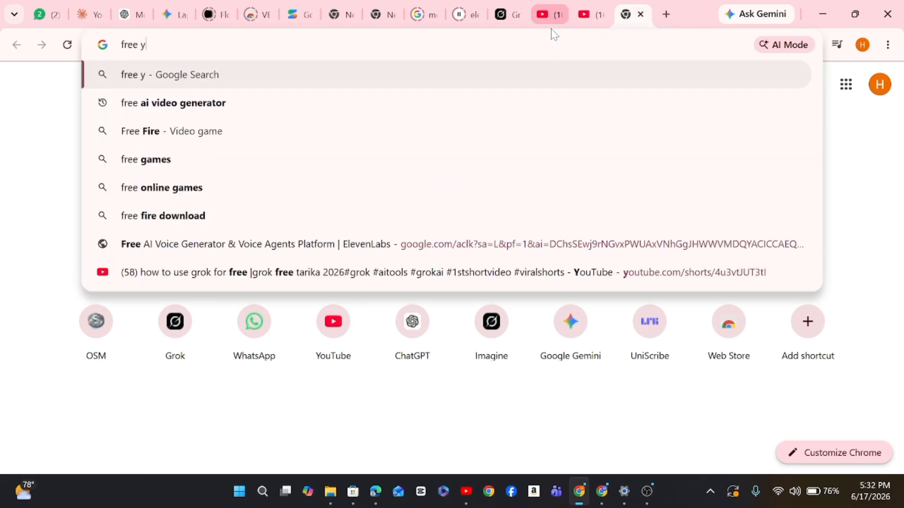
text(t trans)
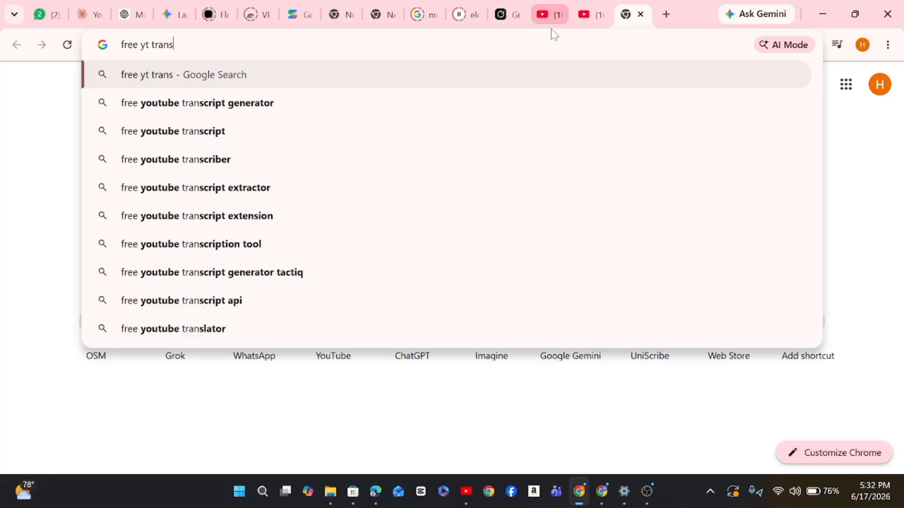
text(crip)
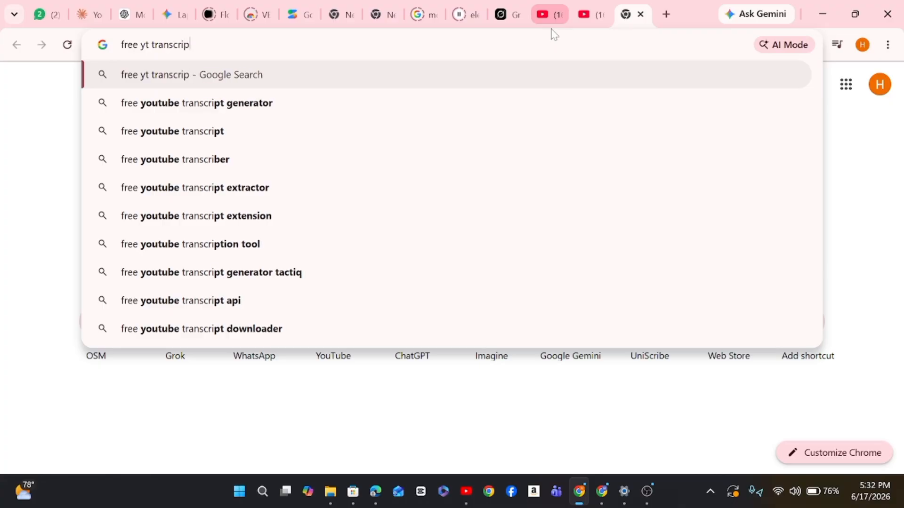
text(t)
key(Return)
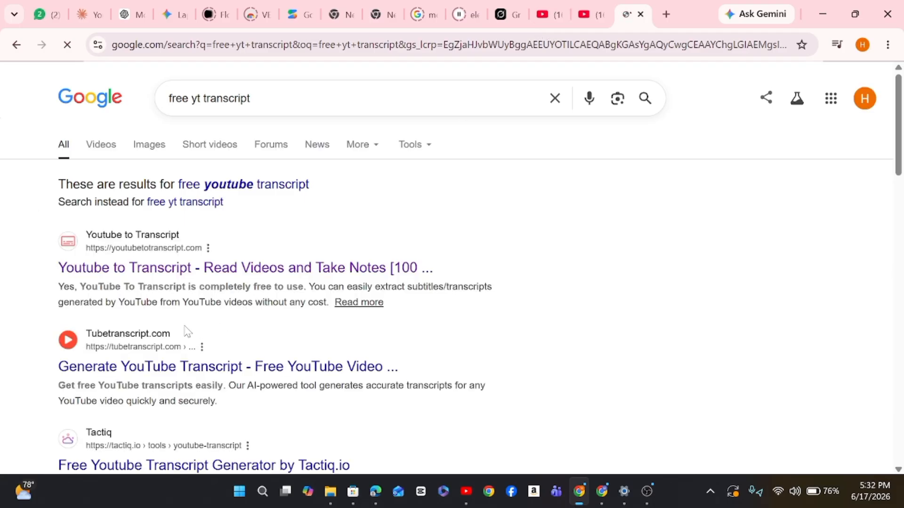
Look through the transcript tool results and open the Tubetranscript.com "Generate YouTube Transcript" page
scroll(185, 333, down, 3)
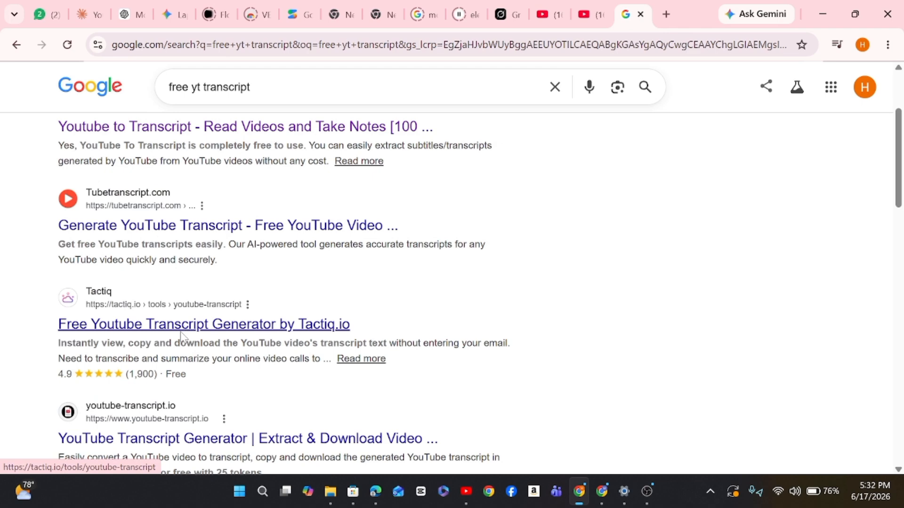
scroll(181, 335, down, 6)
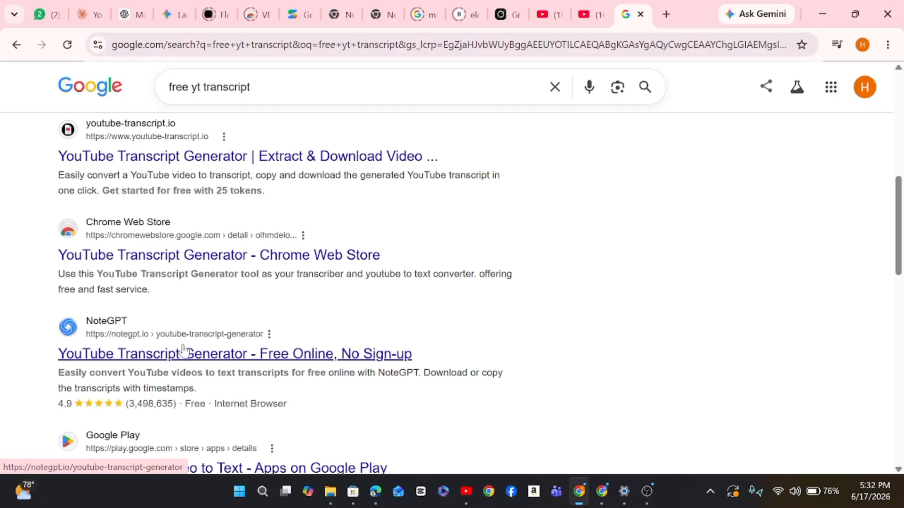
scroll(199, 362, up, 6)
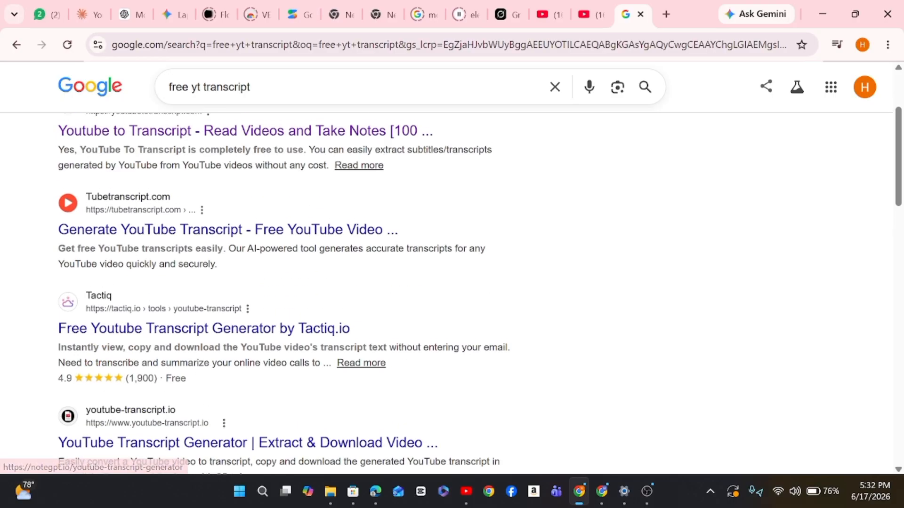
scroll(200, 363, up, 2)
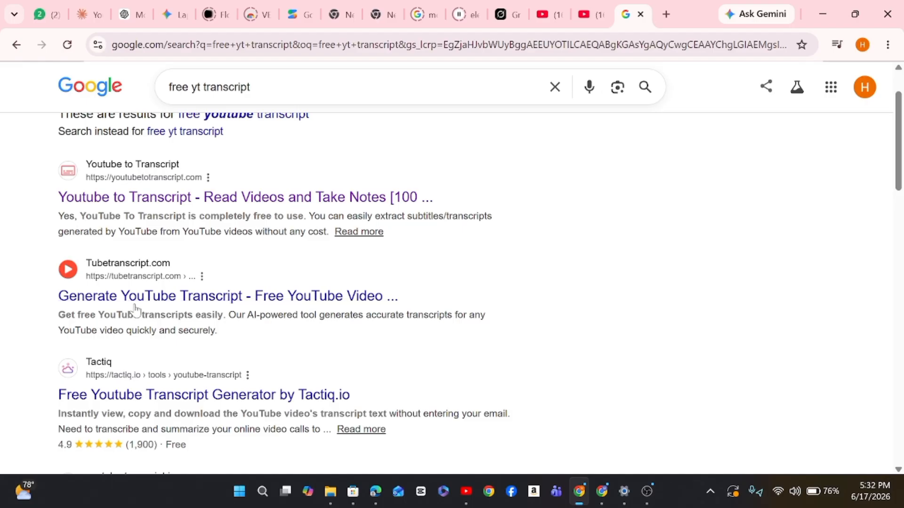
click(163, 301)
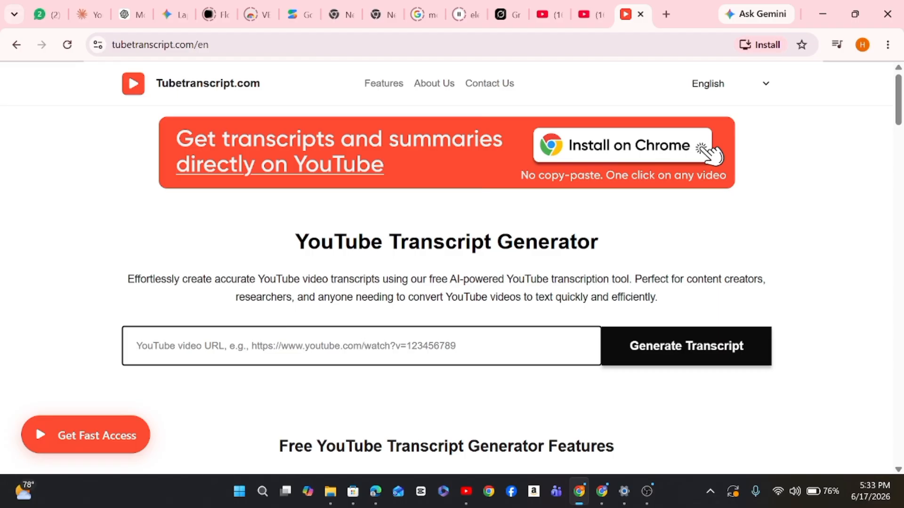
Generate a transcript from the copied YouTube video link and look through the transcript text
key(ctrl+v)
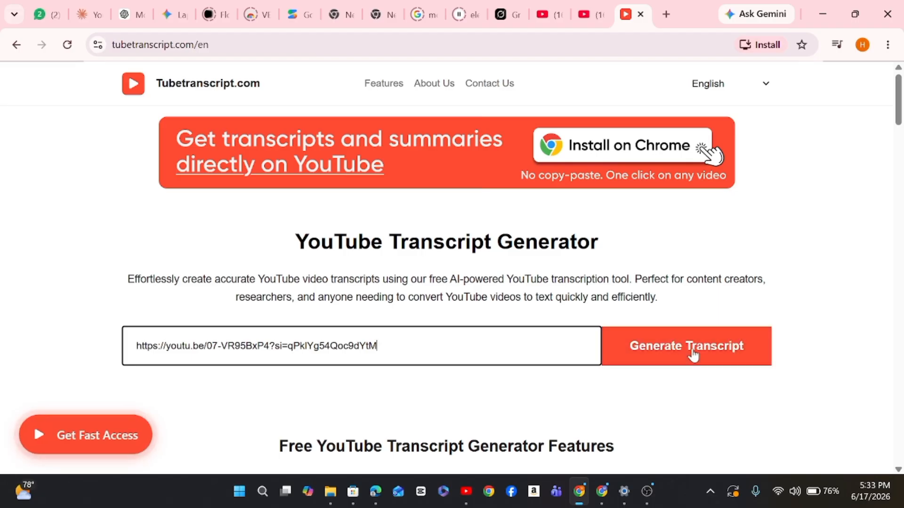
click(691, 356)
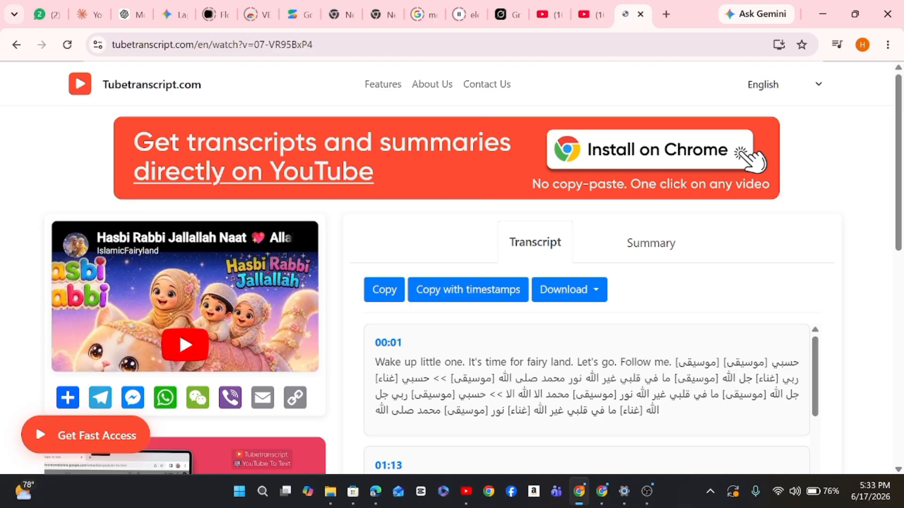
scroll(586, 398, down, 1)
scroll(587, 398, down, 4)
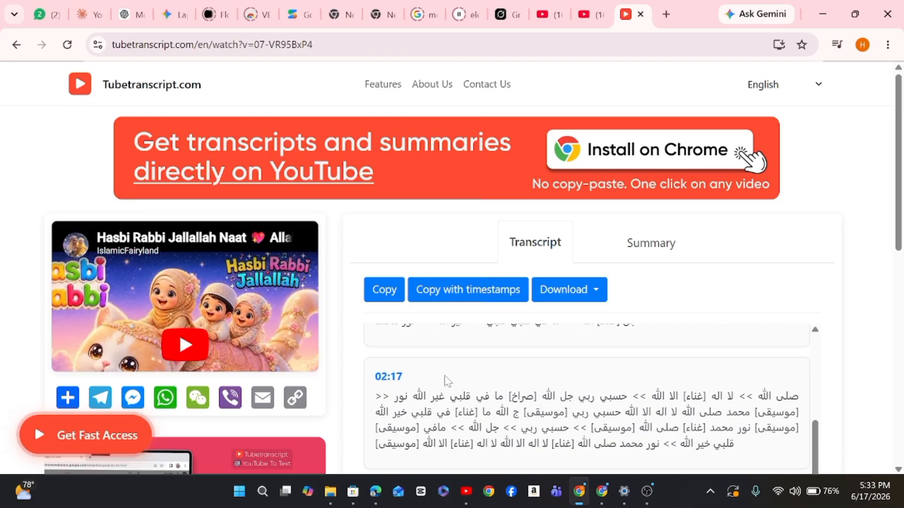
Look through the rest of the generated transcript and copy it with timestamps
scroll(485, 218, down, 7)
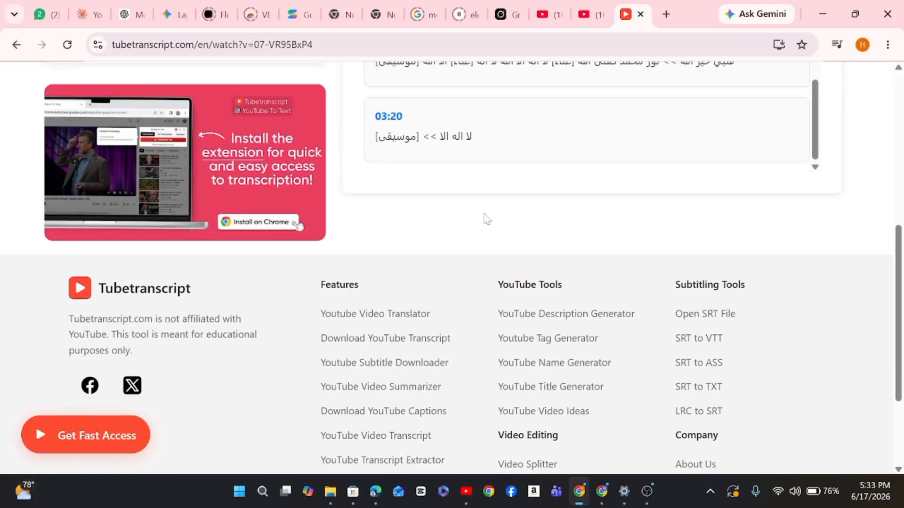
scroll(526, 179, up, 3)
scroll(510, 231, up, 6)
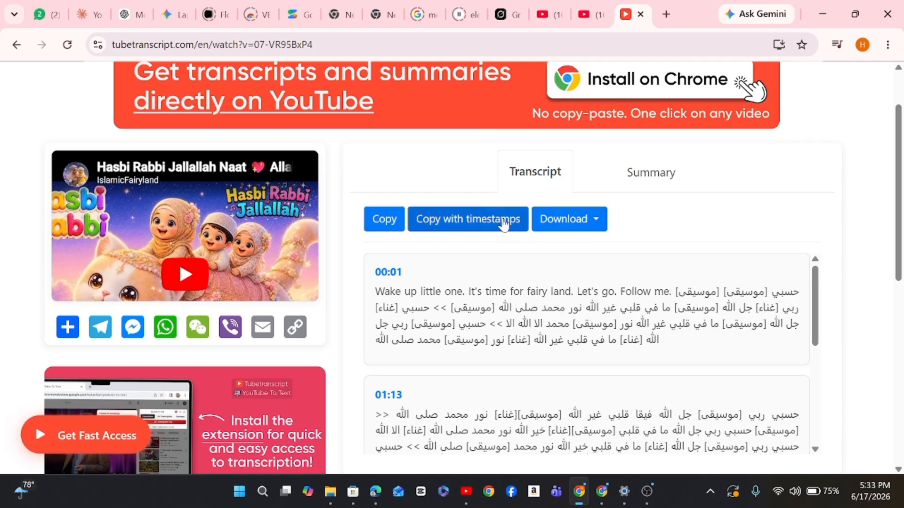
click(500, 225)
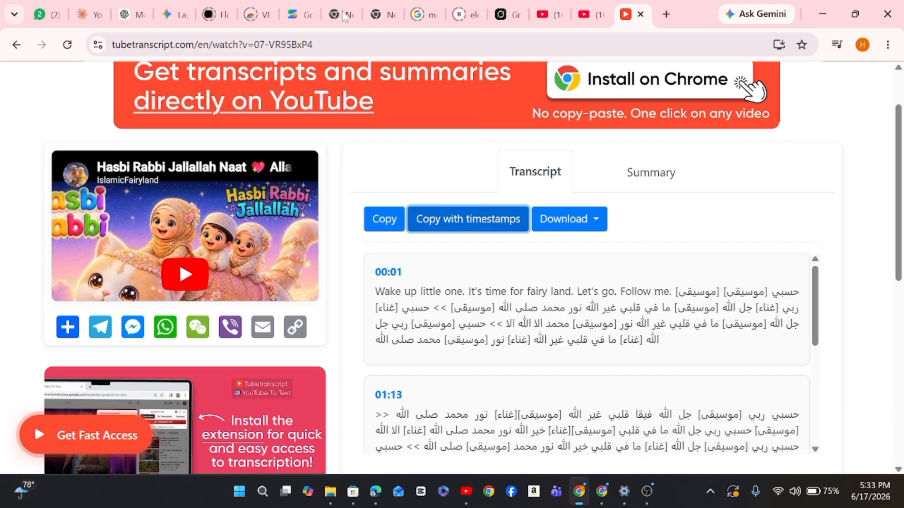
Return to the Claude chat and write "mei aik video genrate karta hu abhe aap seraf is aik video script kili video banaye"
click(84, 14)
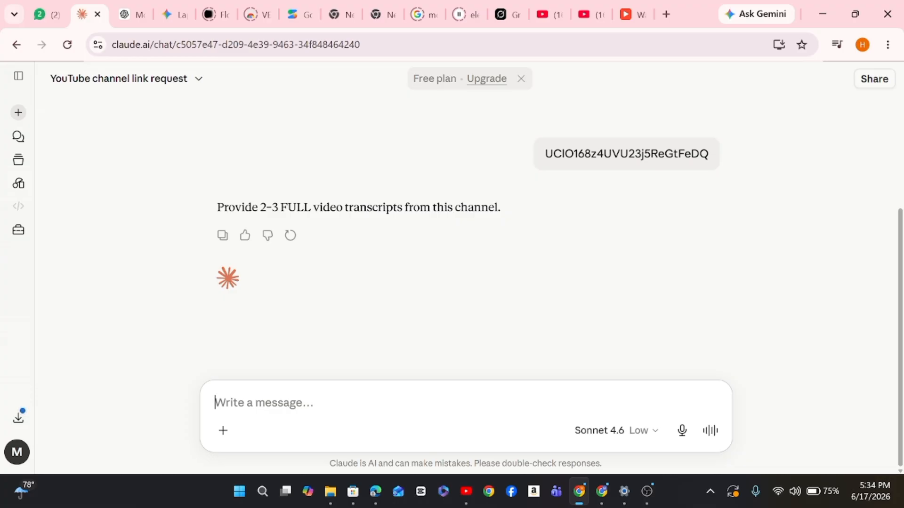
text(mei aik)
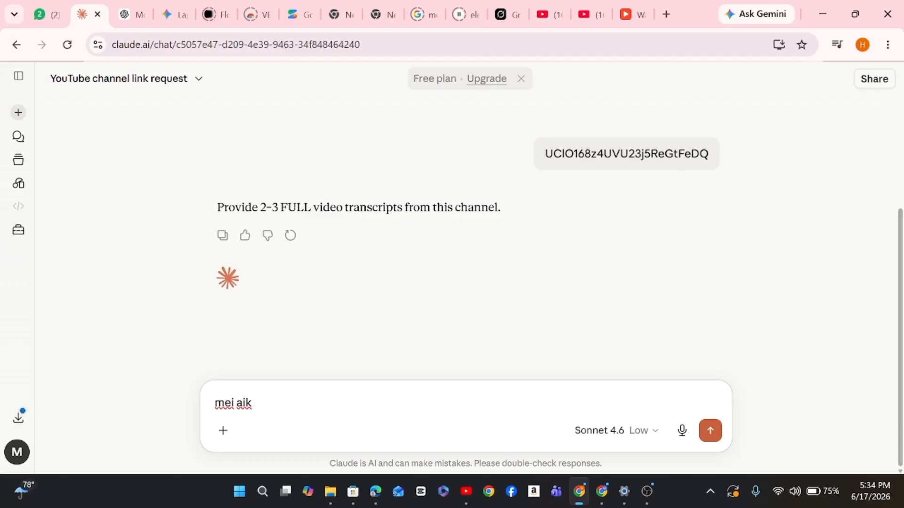
text( video genrate k)
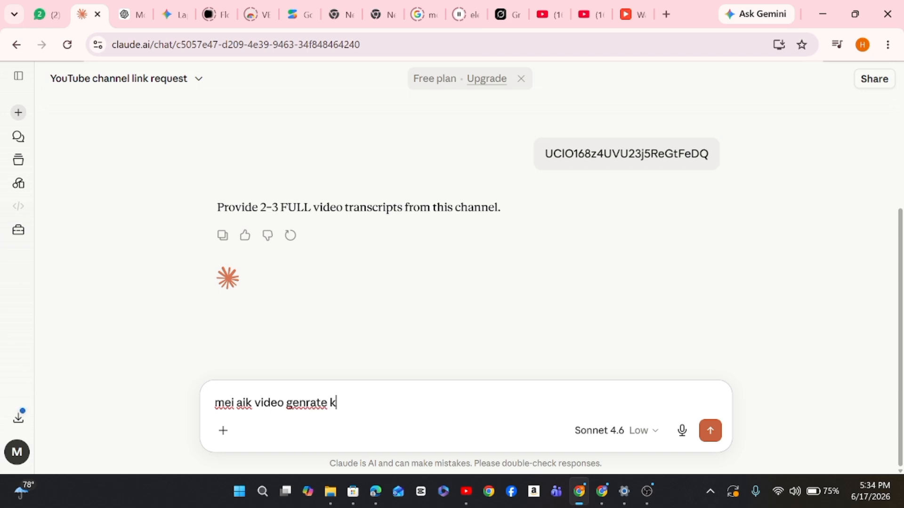
text(arta hu abhe a)
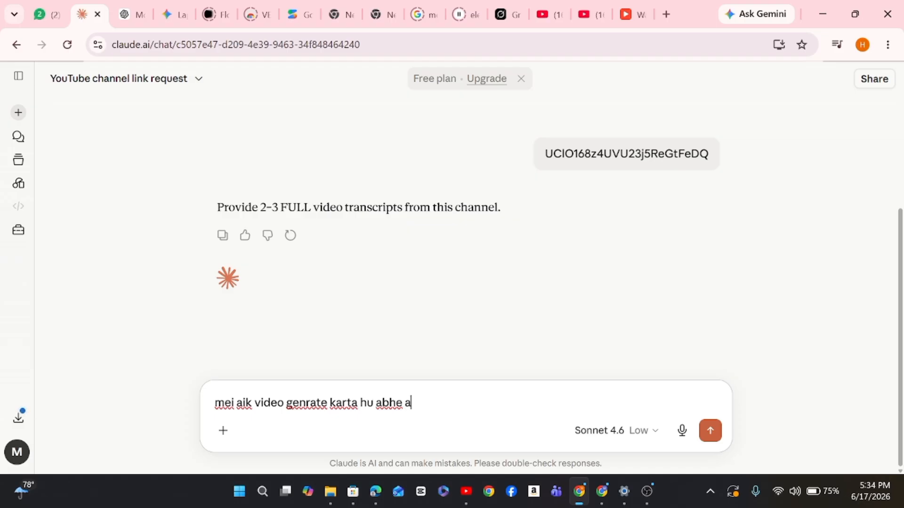
text(ap seraf is )
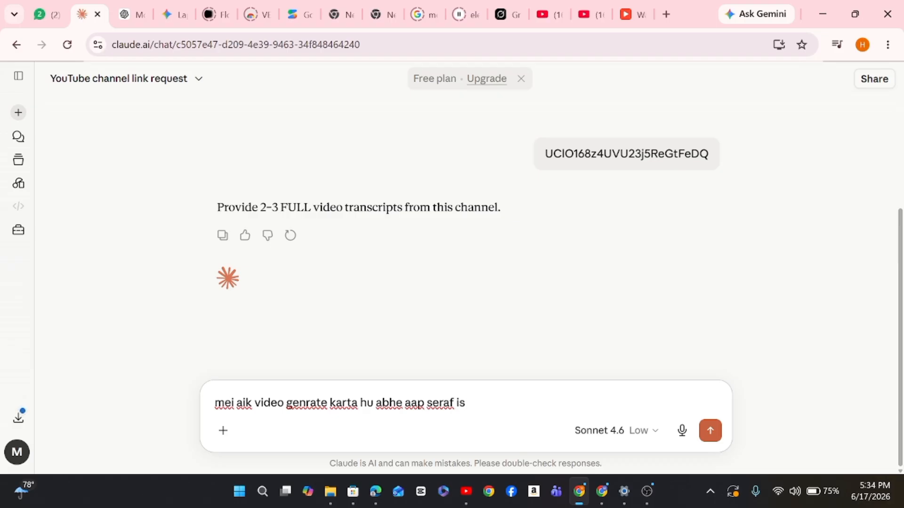
text(aik video scr)
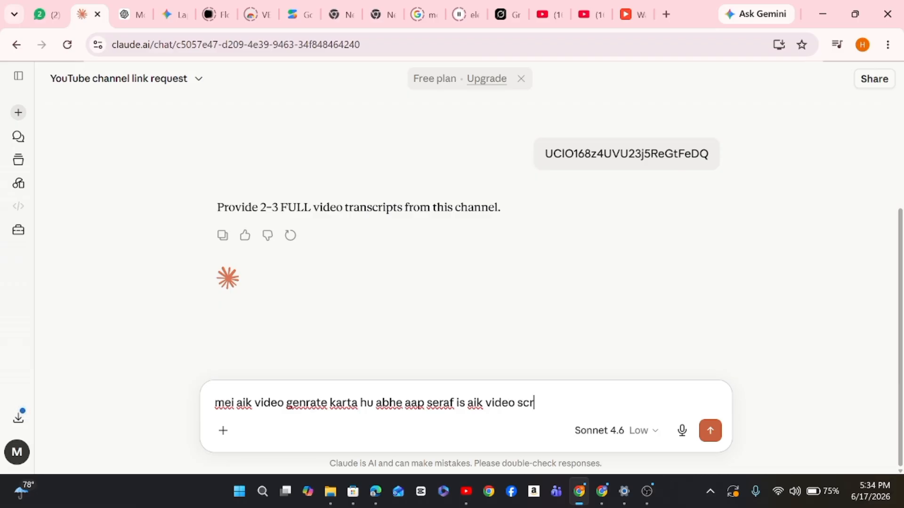
text(ipt kili video)
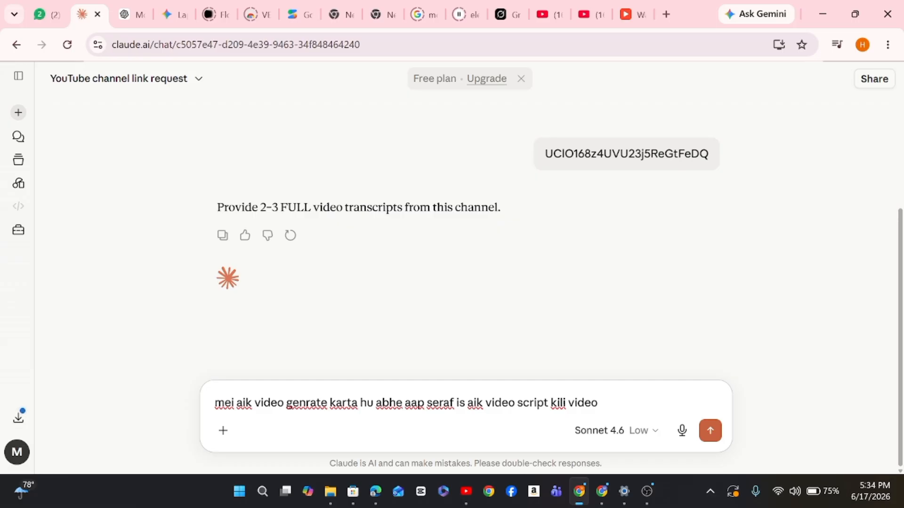
text(banaye)
Paste the copied timestamped transcript after the message text and send it to Claude
key(ctrl+v)
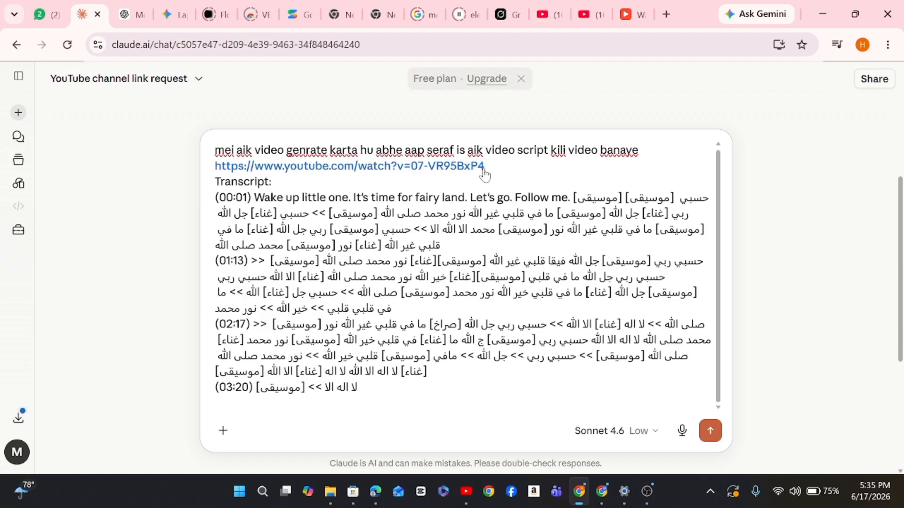
scroll(466, 273, down, 4)
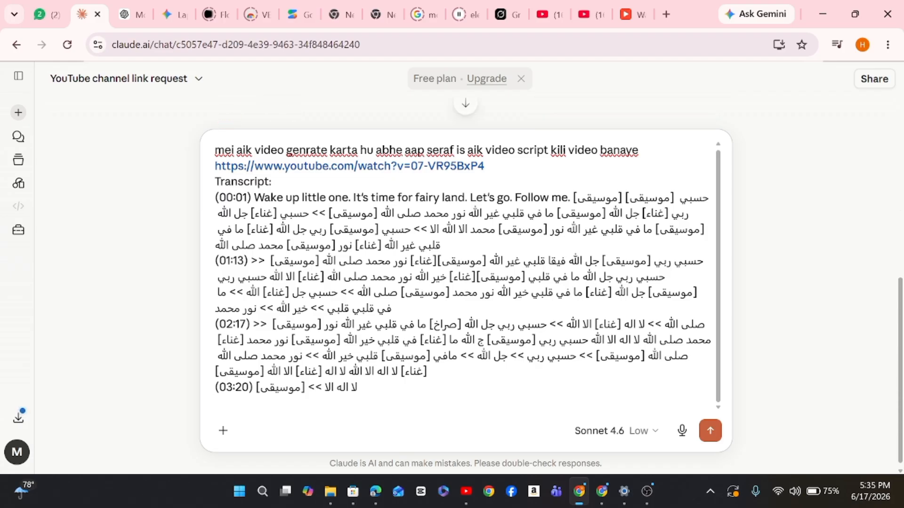
click(706, 438)
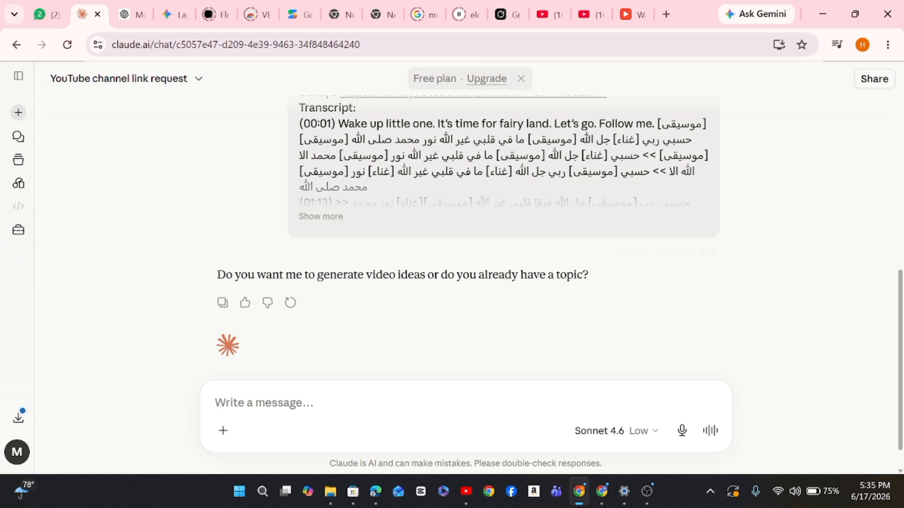
Answer Claude's question about video ideas or a topic with the message "genrate ideas"
scroll(401, 270, up, 4)
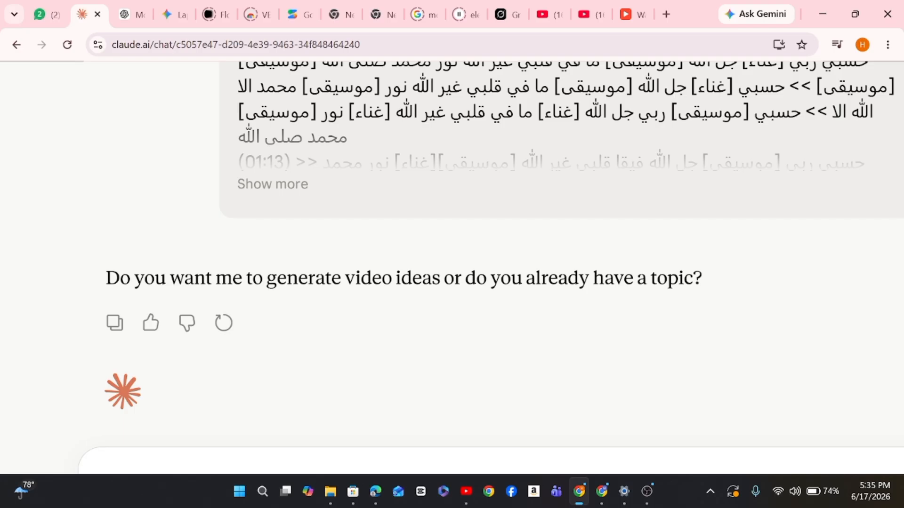
scroll(401, 269, down, 4)
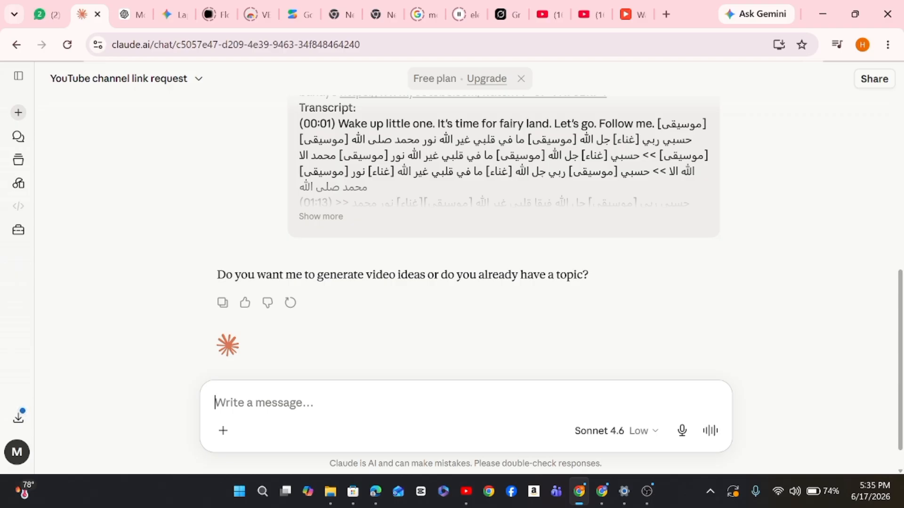
text(idea)
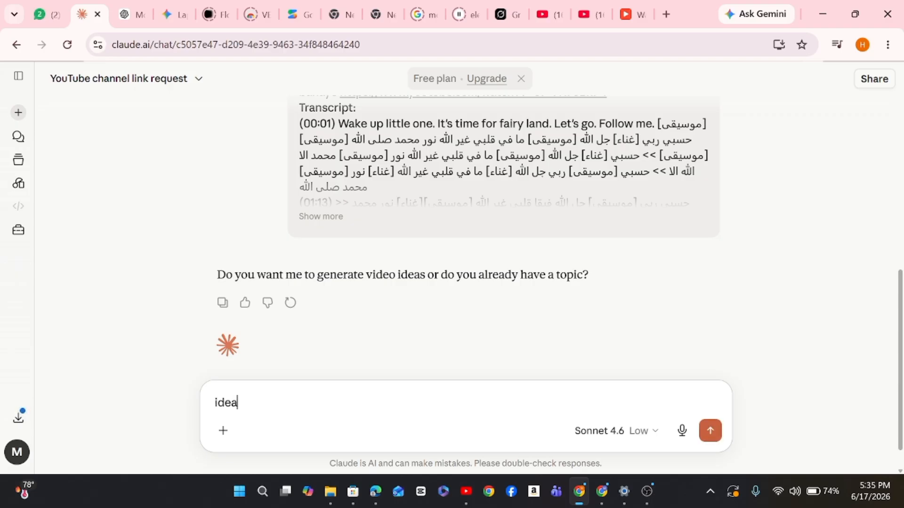
text(s)
key(Left)
key(Left)
key(Left)
key(Left)
key(Left)
text(genra)
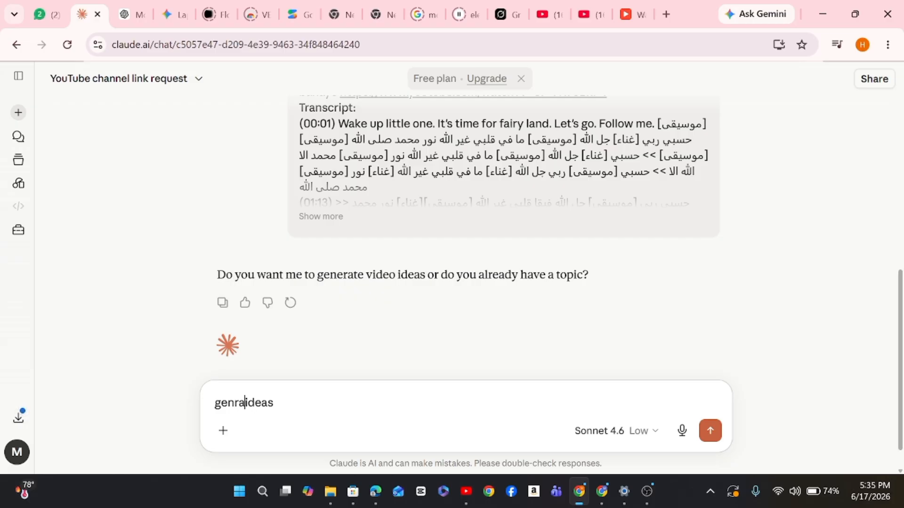
text(te)
key(Return)
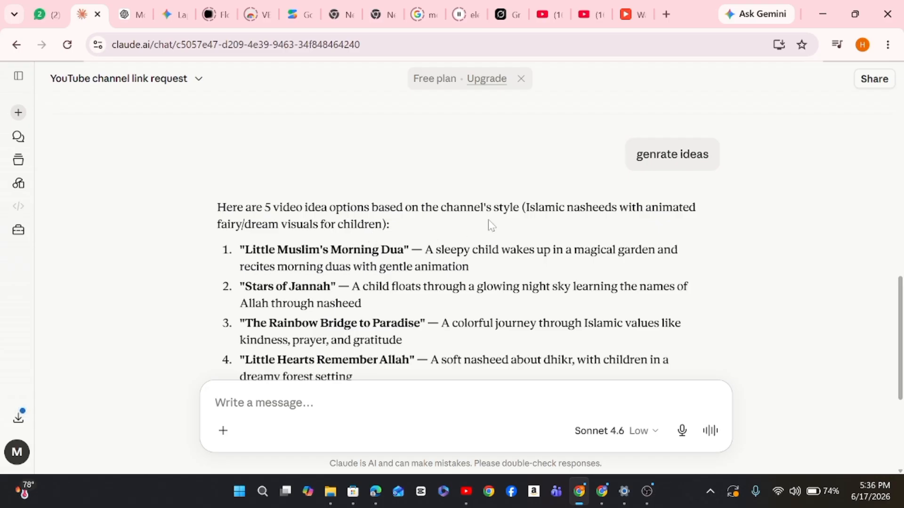
Look through the suggested video ideas and reply with "3" to choose "The Rainbow Bridge to Paradise"
scroll(489, 223, down, 3)
scroll(323, 213, up, 1)
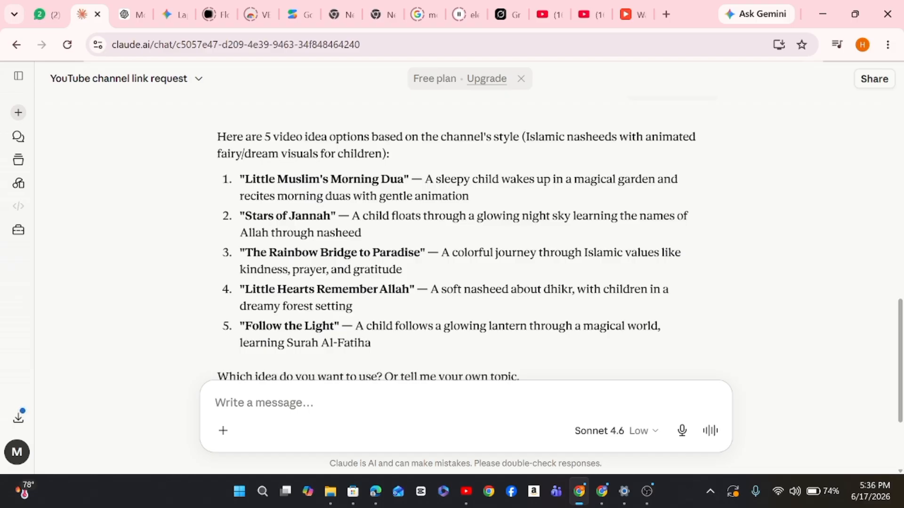
text(3)
key(Return)
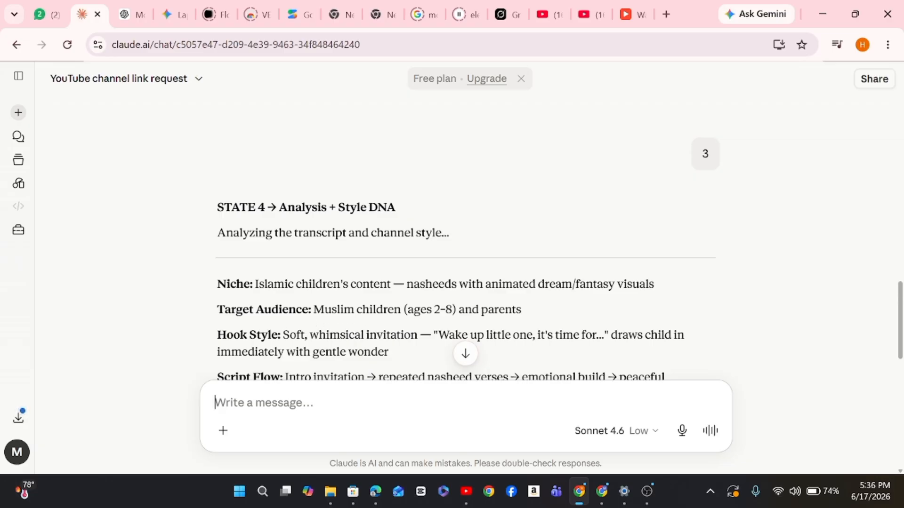
Review the style analysis for the chosen idea and send "ready genrat the script"
scroll(466, 245, down, 1)
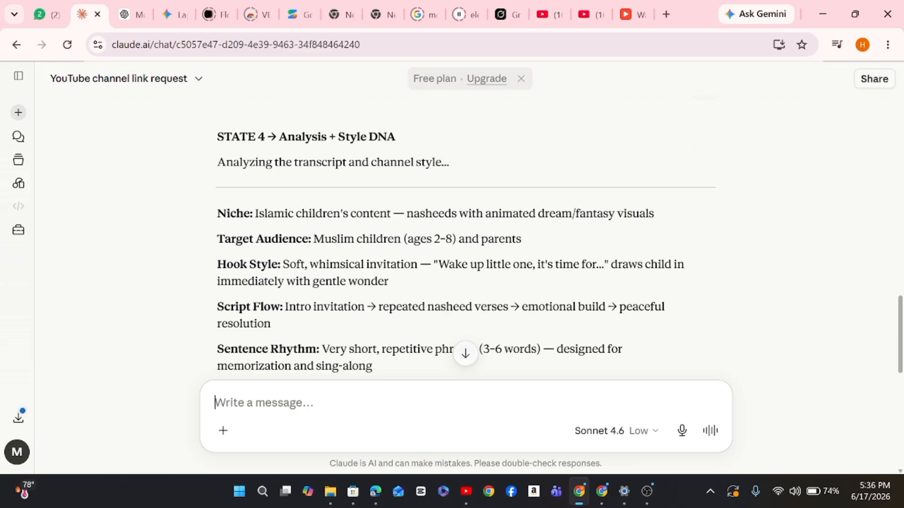
scroll(466, 245, down, 6)
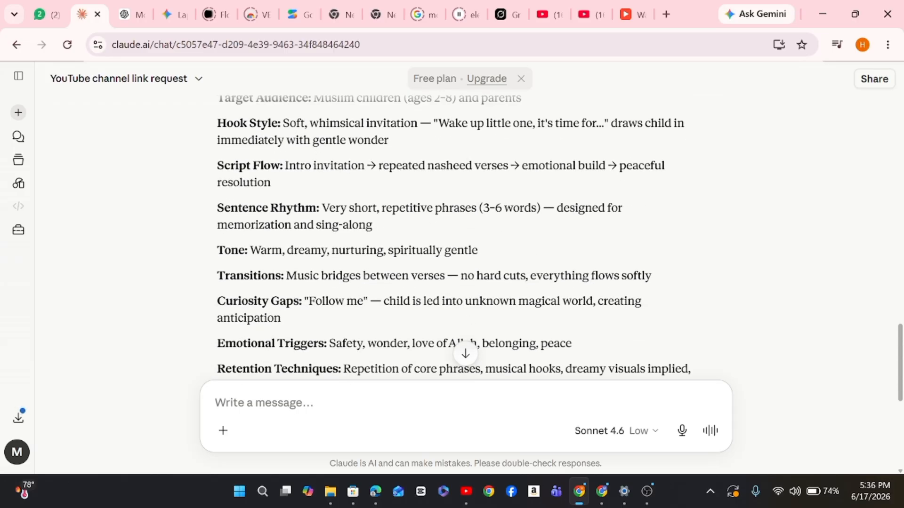
scroll(466, 244, down, 3)
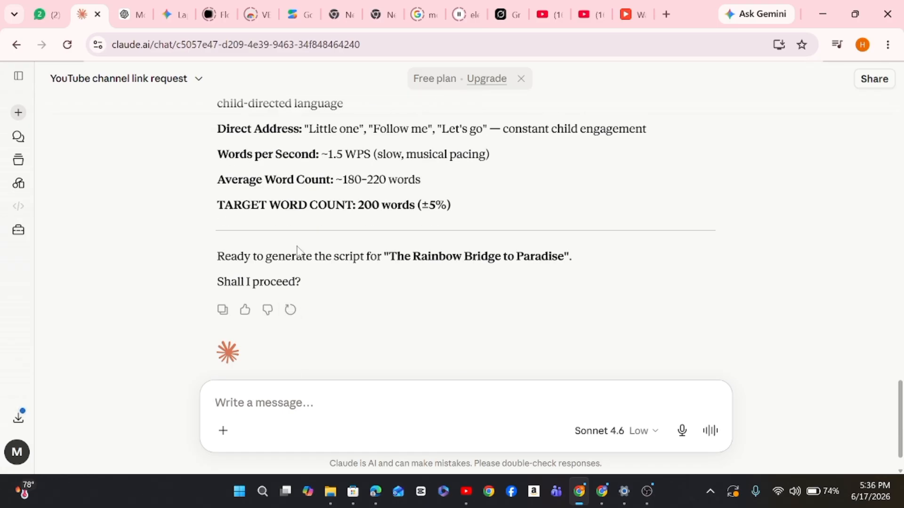
ctrl+scroll(386, 285, up, 3)
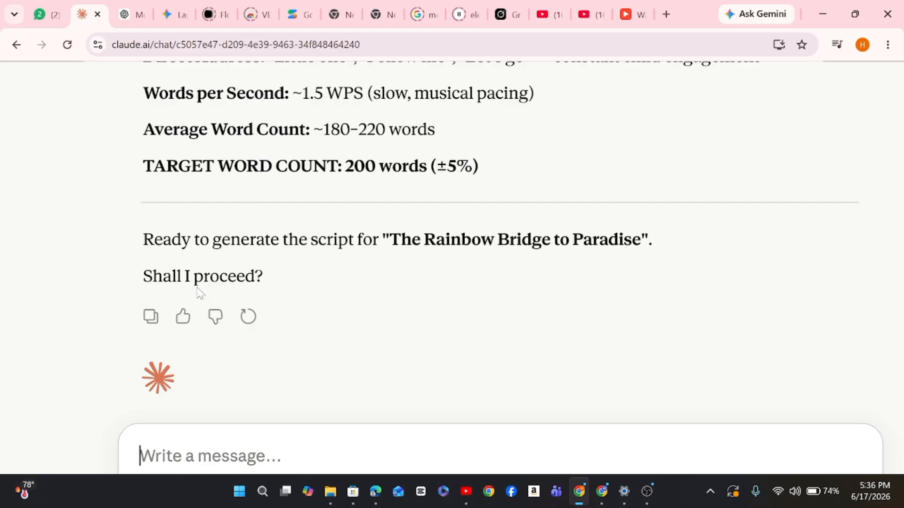
ctrl+scroll(290, 375, down, 3)
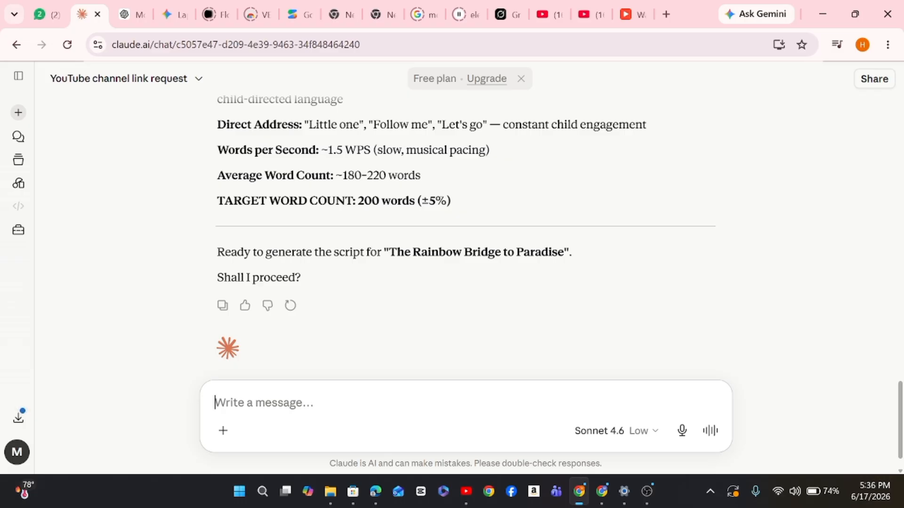
text(ready genrat the script)
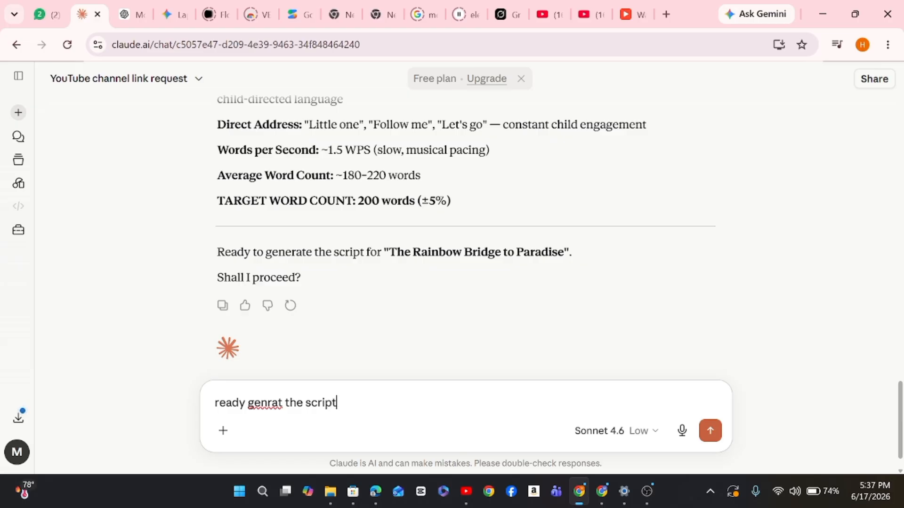
key(Return)
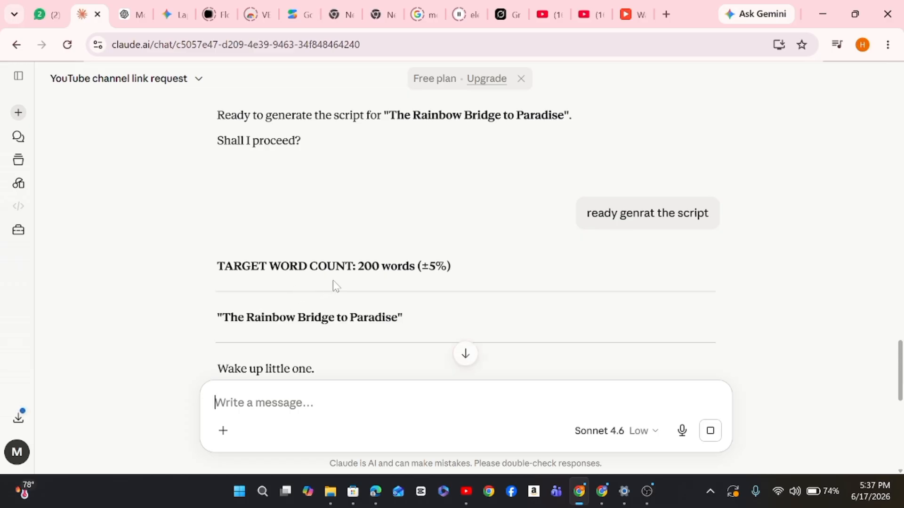
Read through the generated "The Rainbow Bridge to Paradise" script and Claude's request at its end
scroll(401, 309, down, 1)
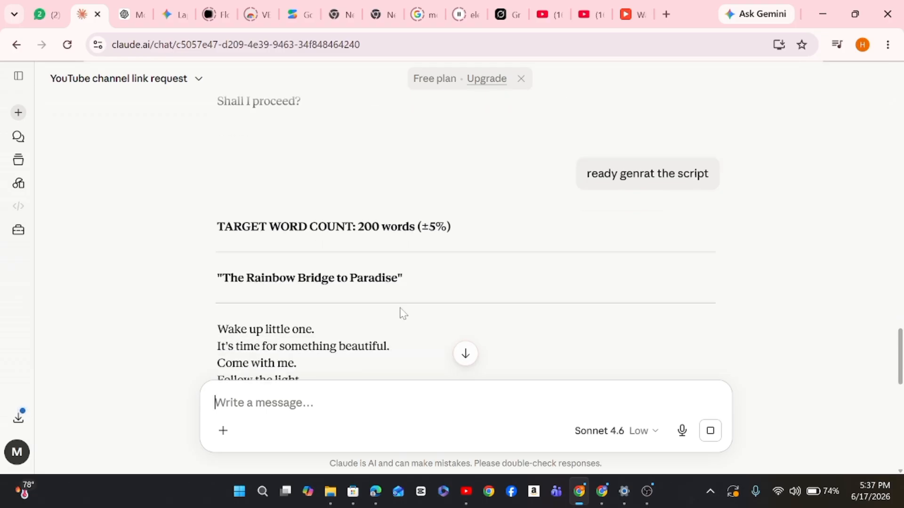
scroll(401, 312, down, 8)
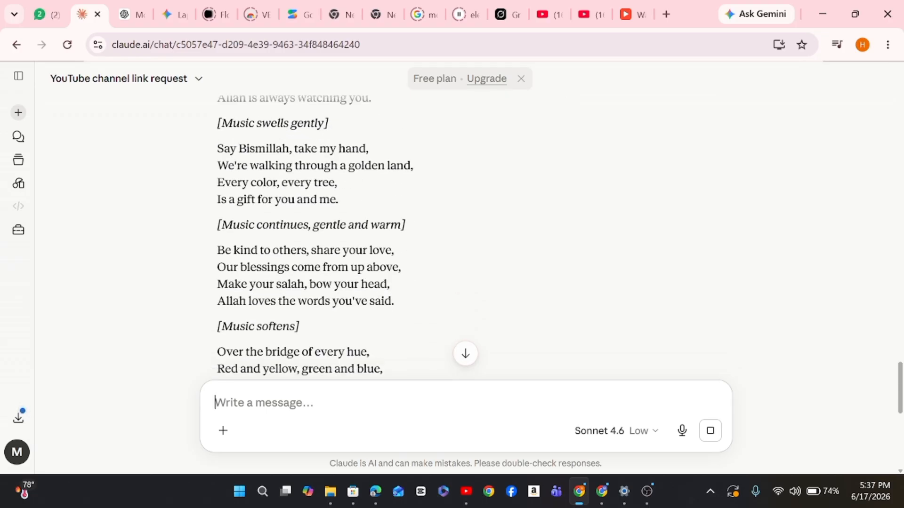
scroll(401, 310, down, 5)
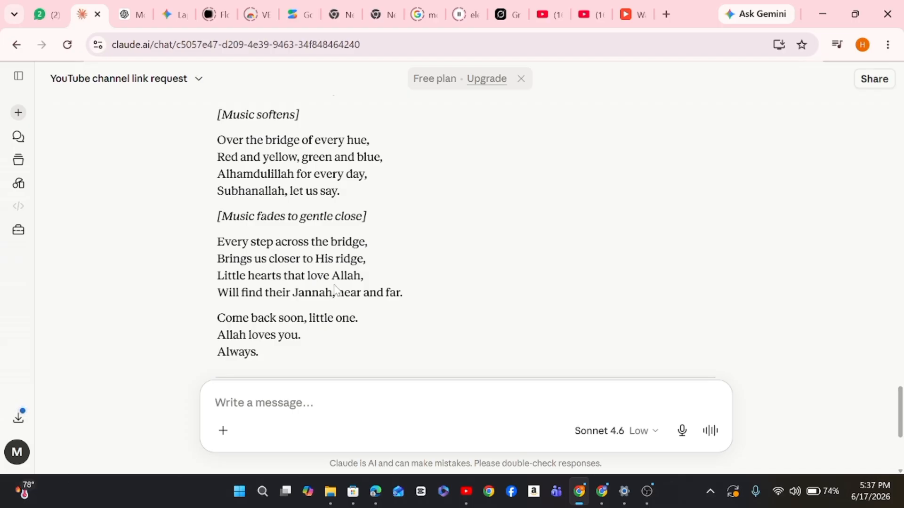
scroll(332, 288, down, 5)
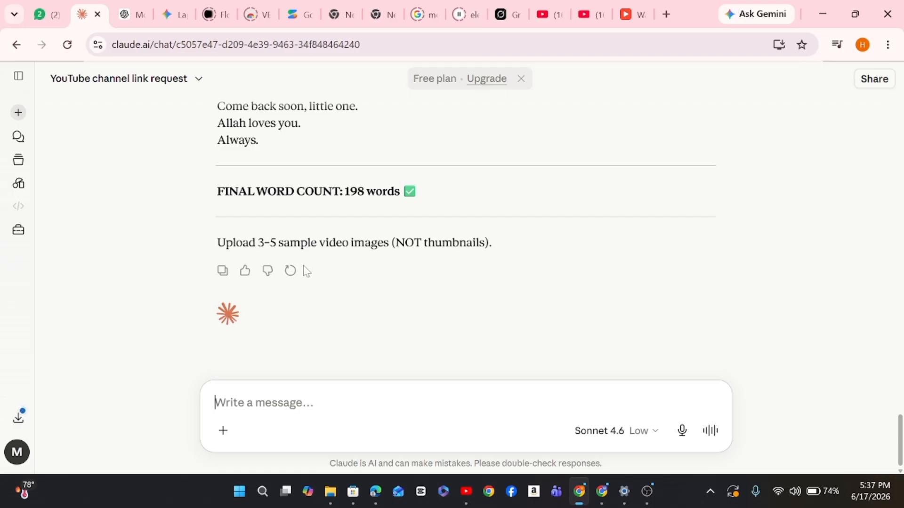
scroll(307, 271, up, 4)
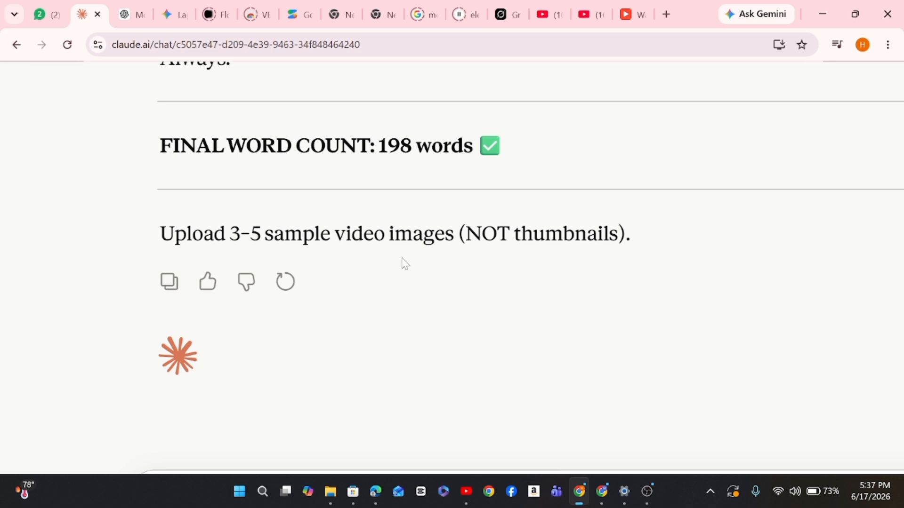
key(ctrl+0)
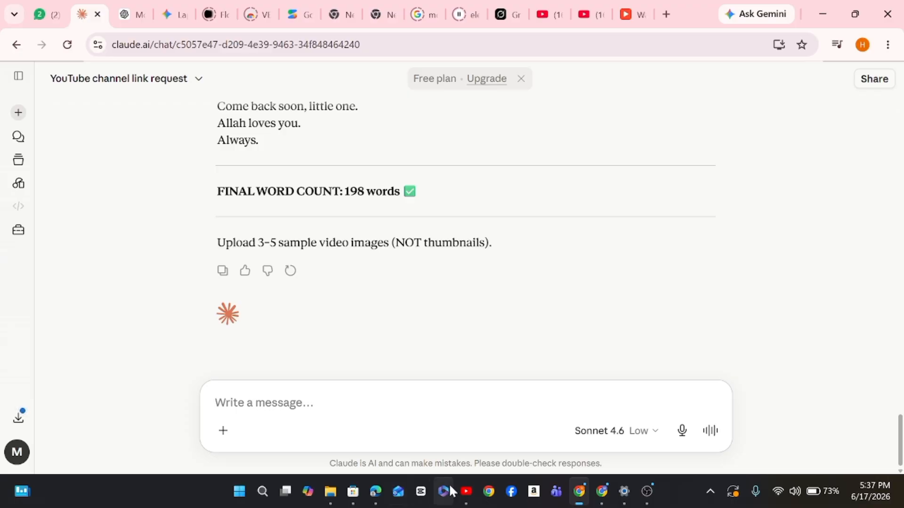
Switch to the IslamicFairyland YouTube page, close the share dialog, and play "Hasbi Rabbi Jallallah Naat" muted, pausing at the flower-covered school bus scene
click(464, 495)
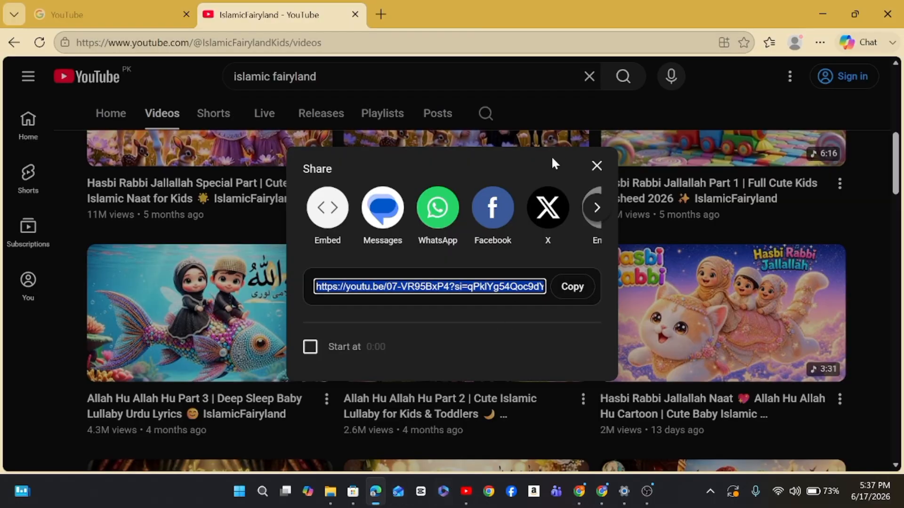
click(595, 167)
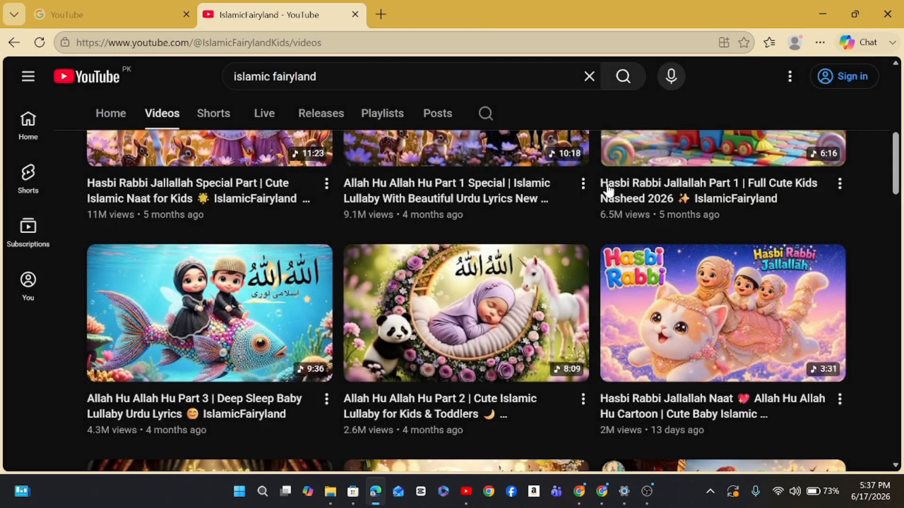
click(718, 310)
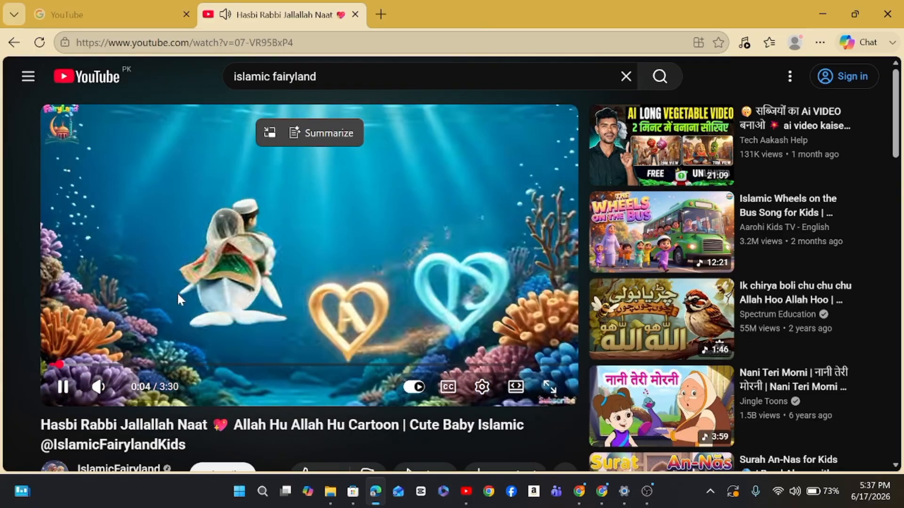
click(101, 387)
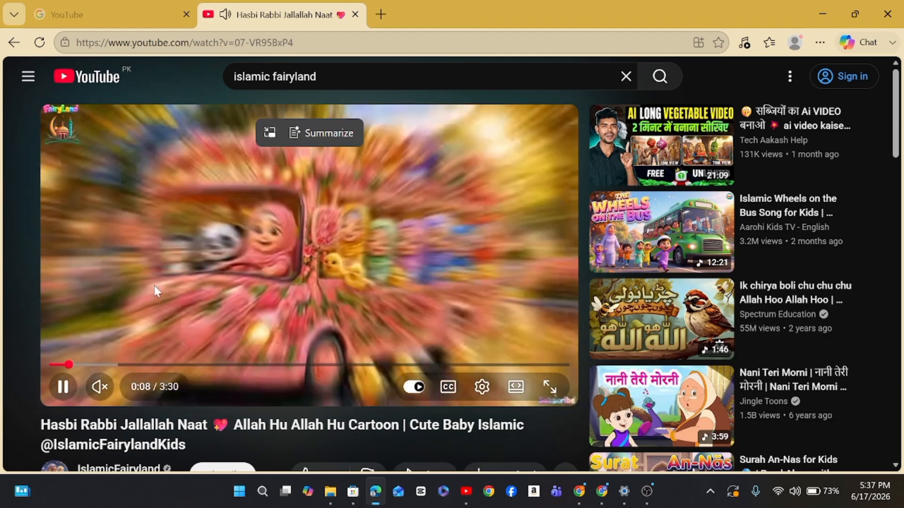
click(65, 391)
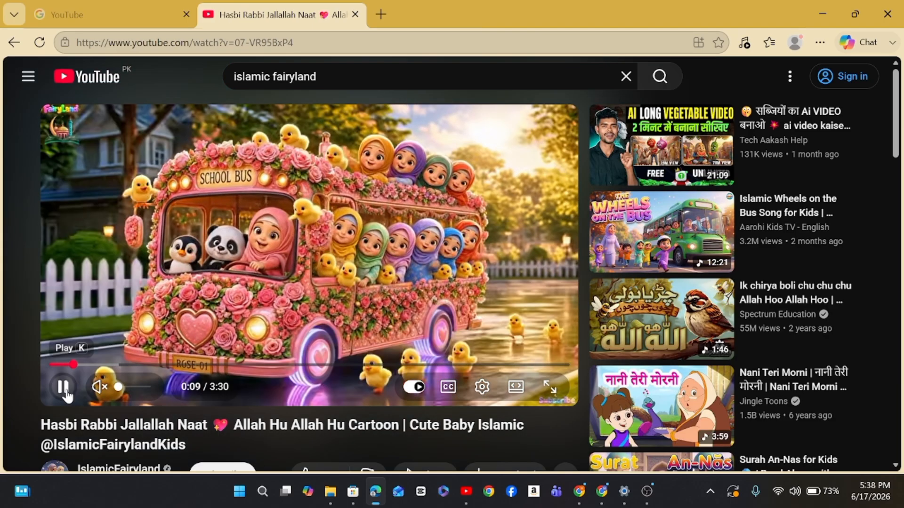
click(127, 267)
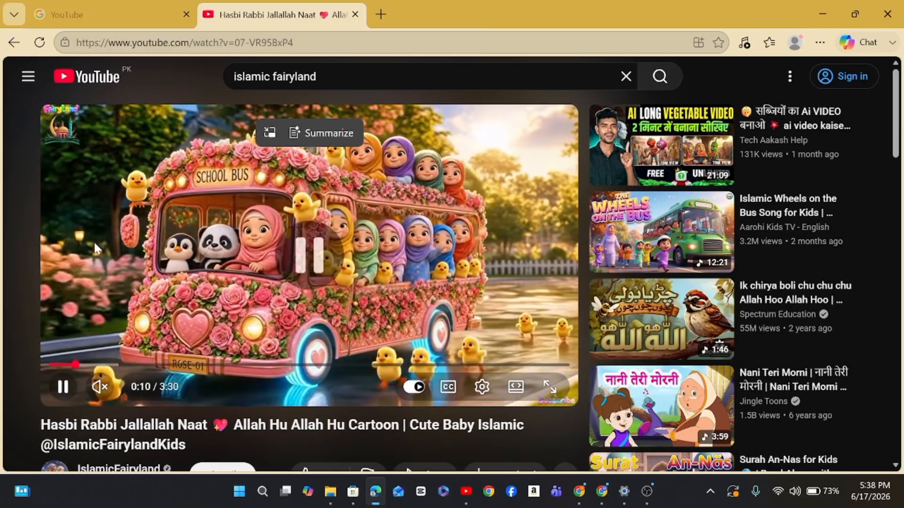
Capture the school bus scene with Snipping Tool, copy the image and paste it into the Claude message
key(Print)
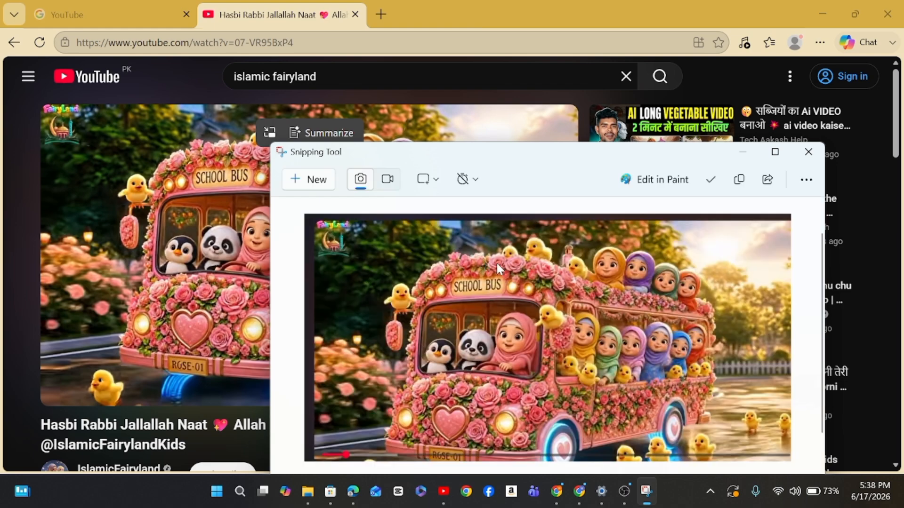
click(740, 182)
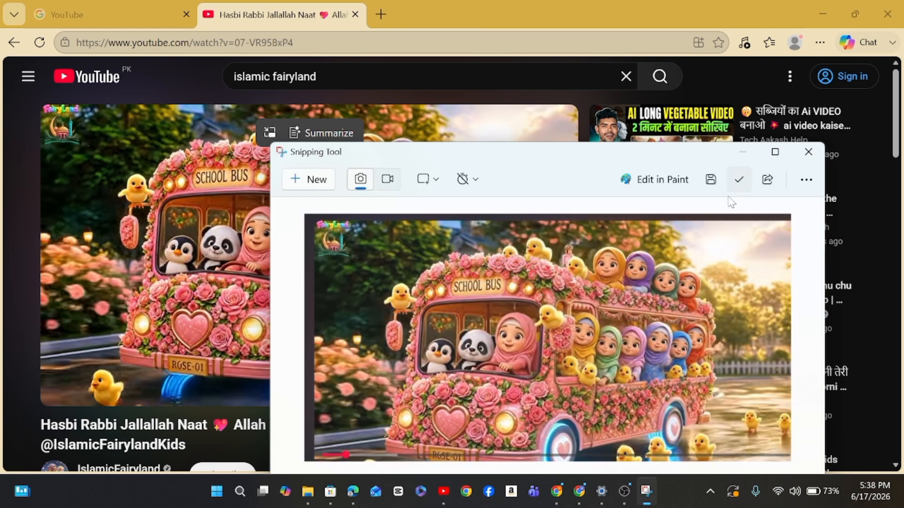
key(alt+Tab)
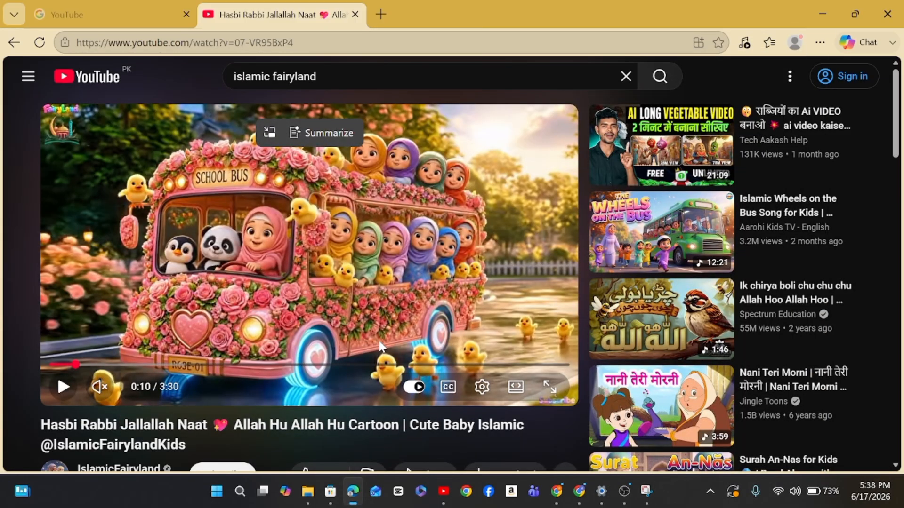
key(alt+Tab)
key(alt+Tab)
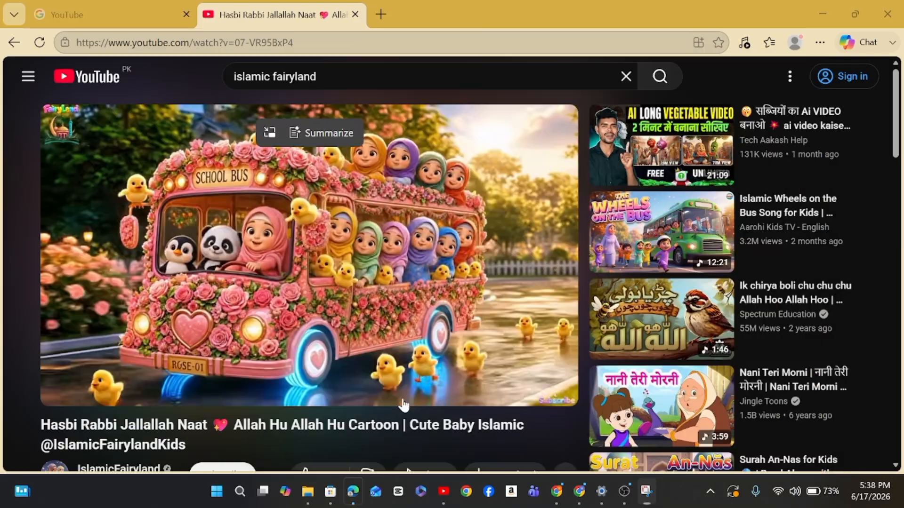
key(alt+Tab)
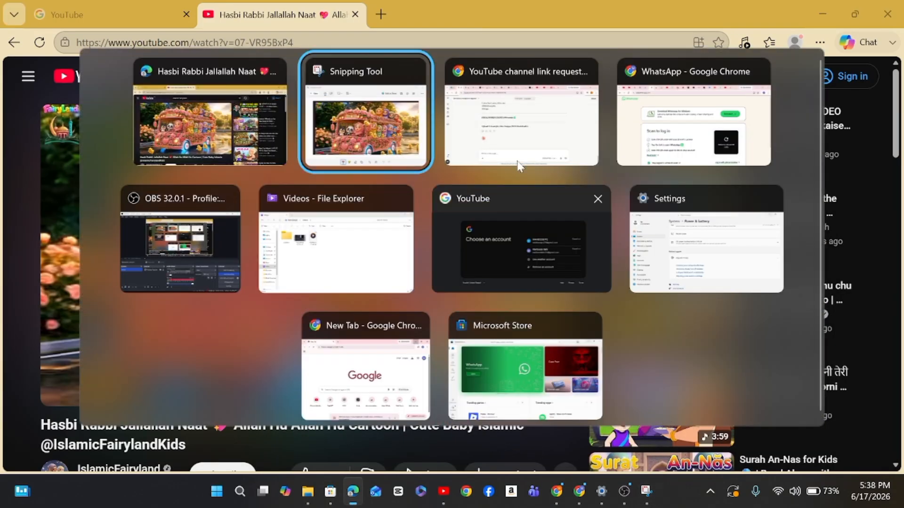
key(Tab)
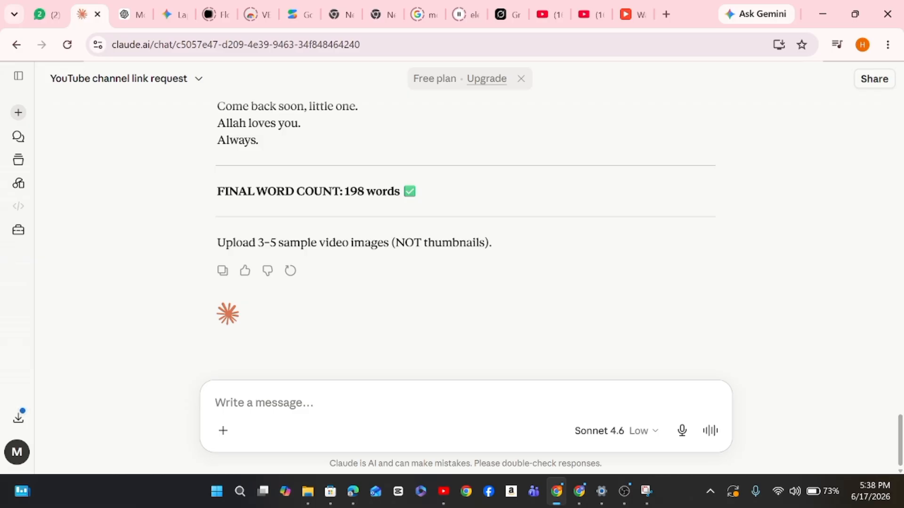
key(ctrl+v)
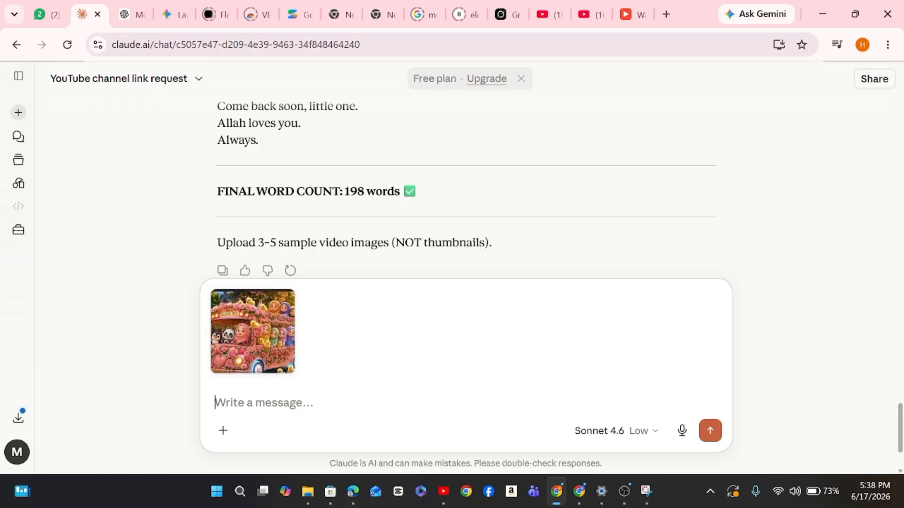
Return to the YouTube video, play on to the children riding a yellow airplane, and snip that scene
key(alt+Tab)
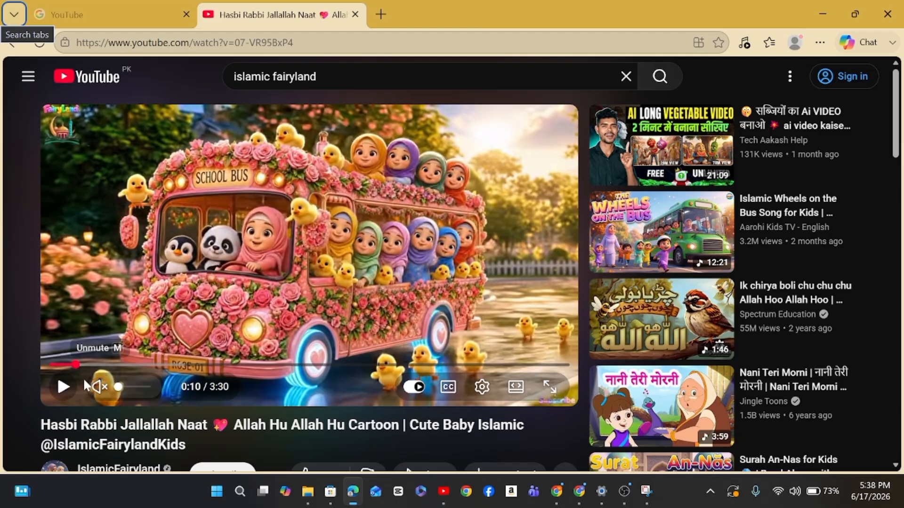
click(63, 389)
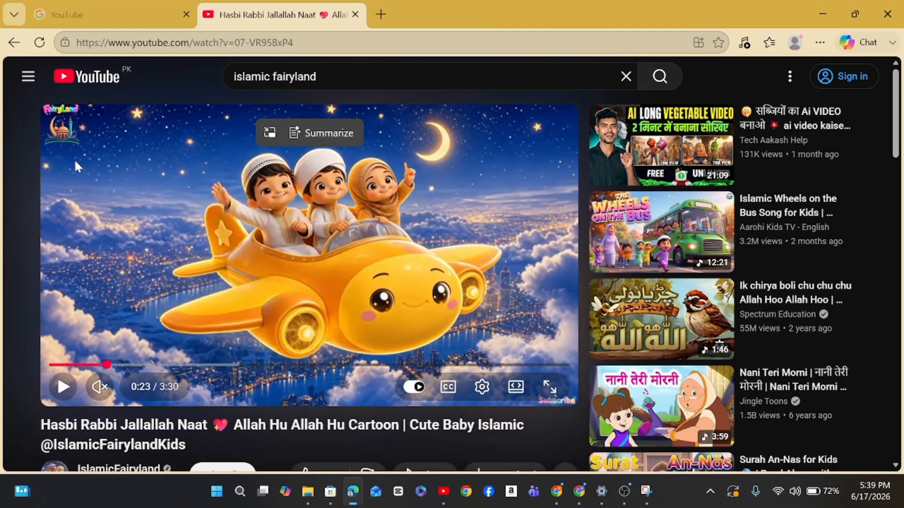
key(super+shift+s)
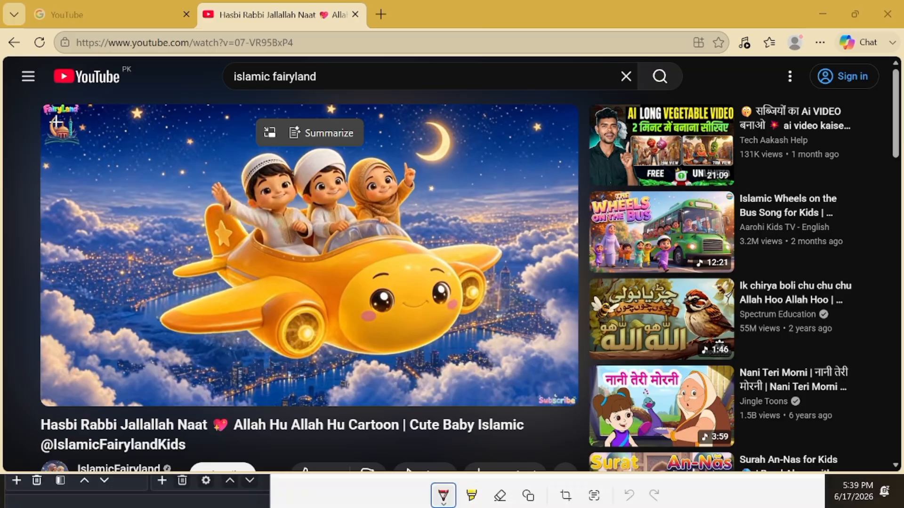
drag(86, 108, 573, 372)
Continue the video to the flower-covered train scene, pause it, and copy a snip of that scene
click(317, 278)
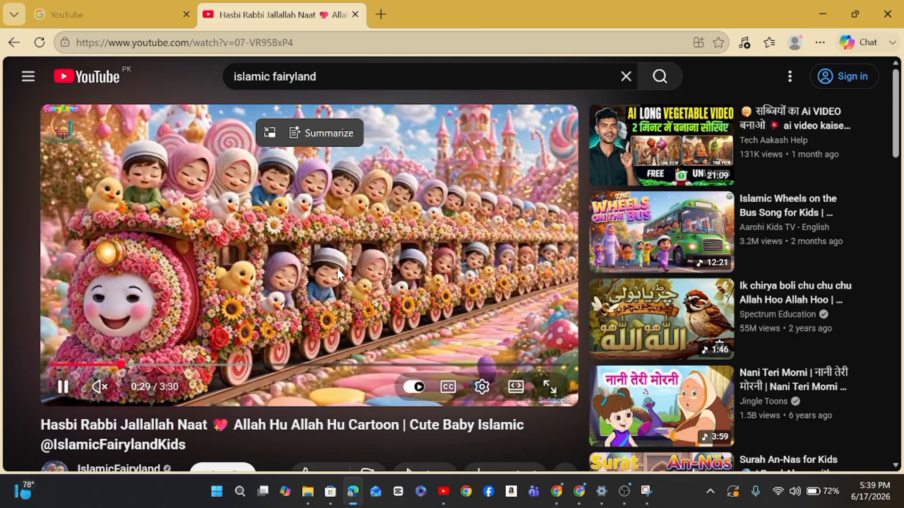
click(63, 385)
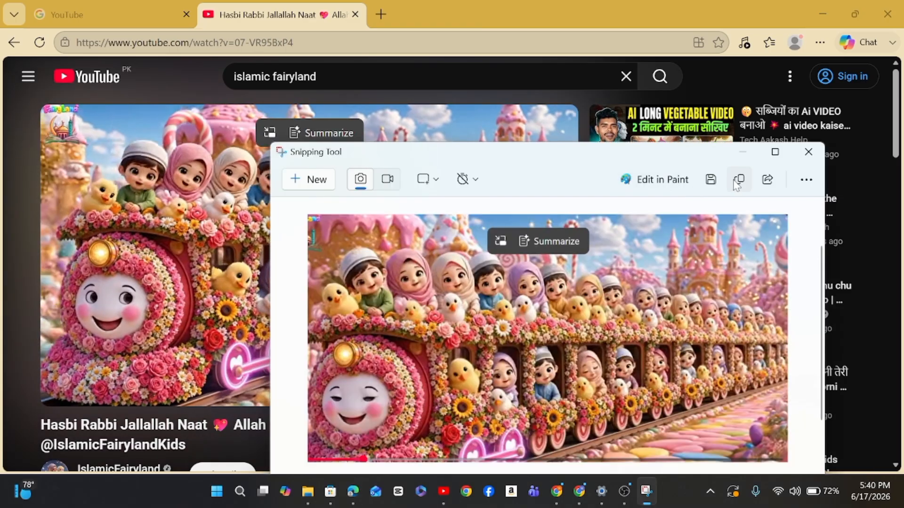
click(738, 181)
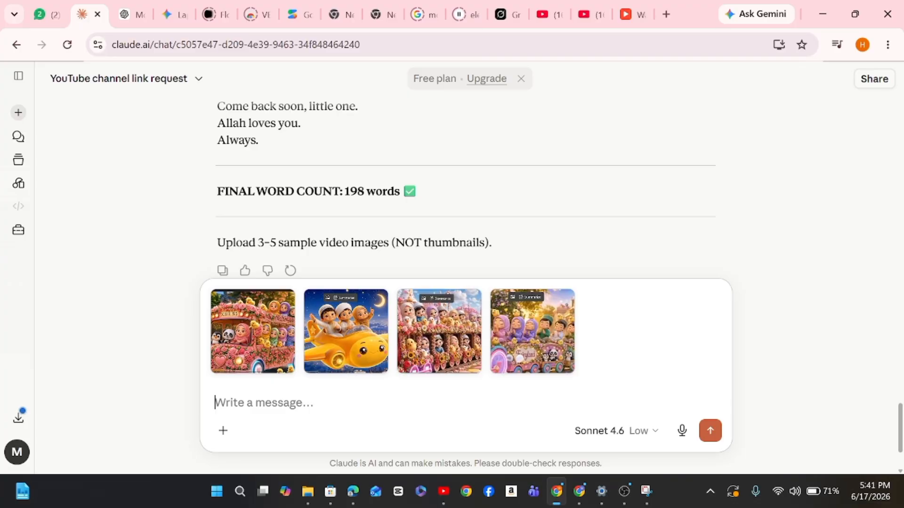
Paste the fifth sample image into the Claude message and send all the sample images
key(ctrl+v)
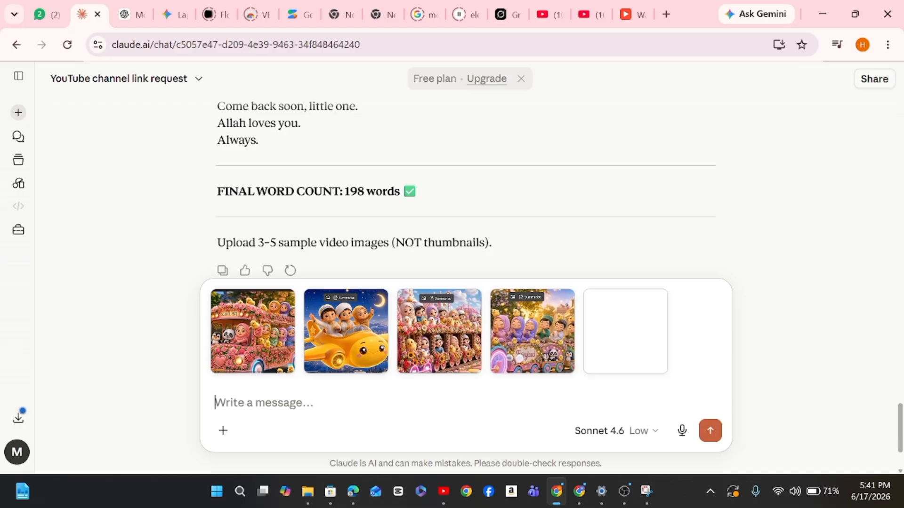
click(708, 426)
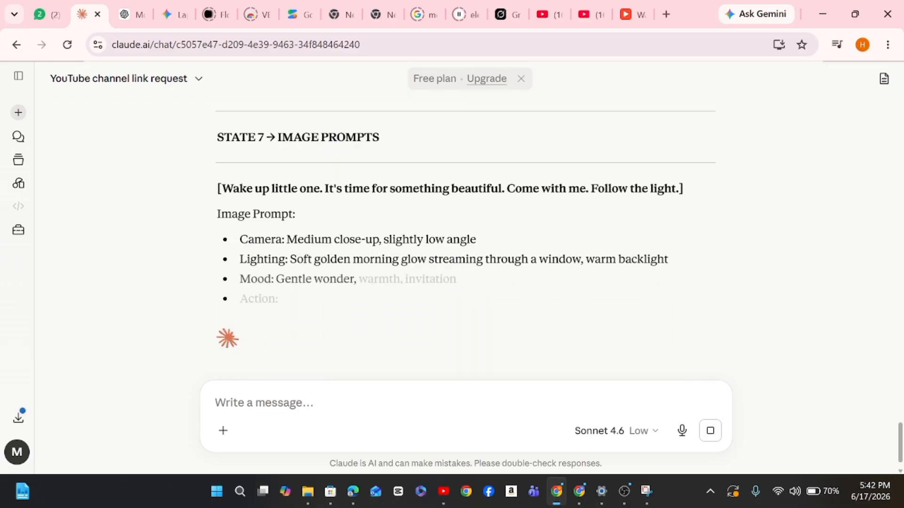
Read through the generated image prompts for each script beat, down to Claude's closing question about video prompts
scroll(260, 225, up, 3)
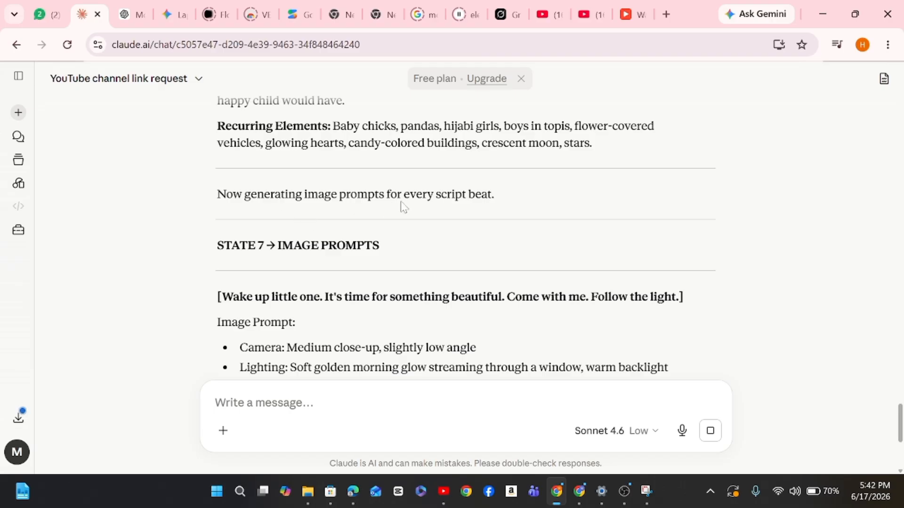
scroll(403, 206, down, 3)
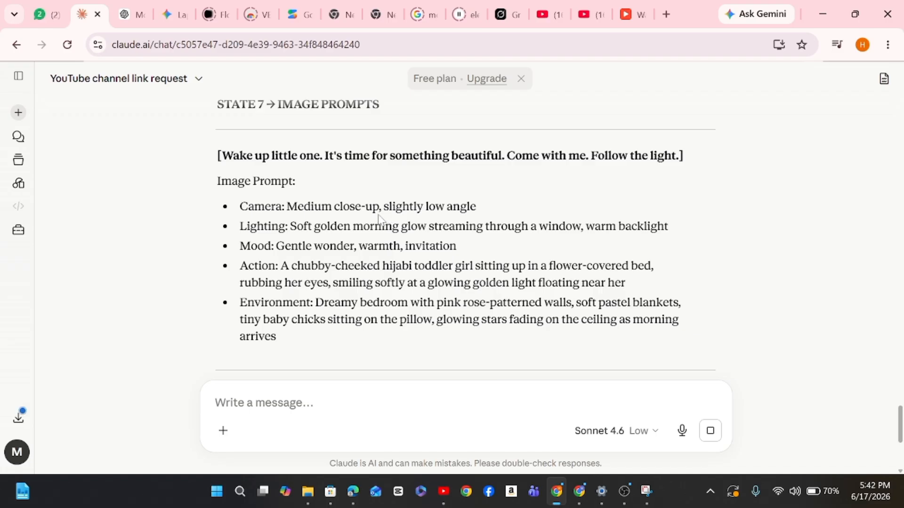
scroll(379, 219, up, 2)
scroll(356, 227, down, 7)
scroll(358, 228, up, 10)
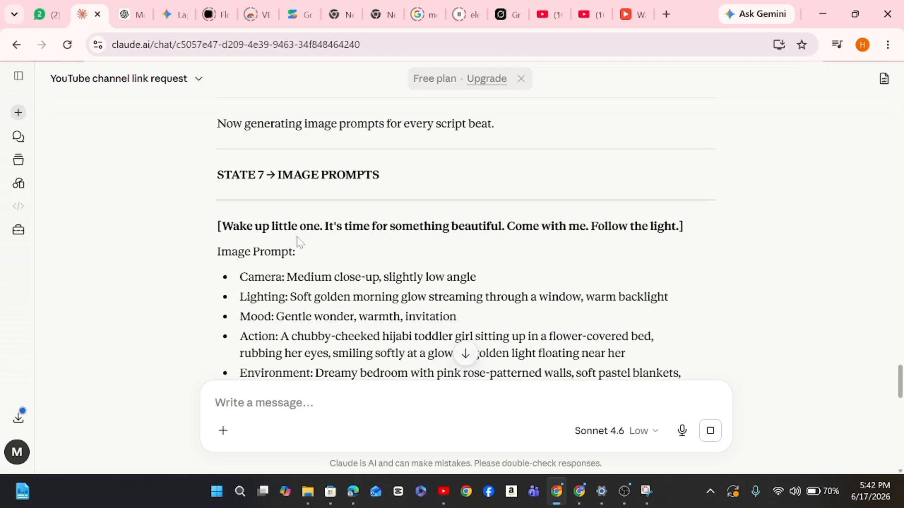
scroll(252, 309, down, 10)
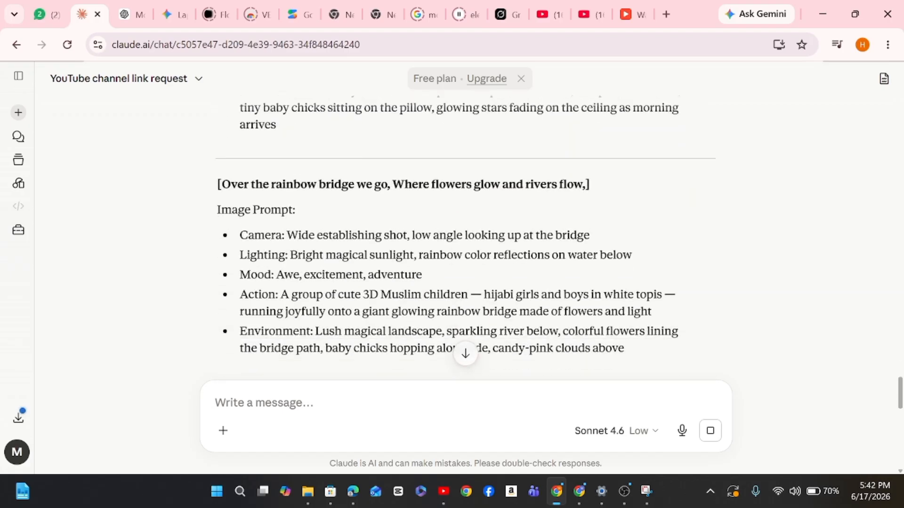
scroll(258, 312, down, 10)
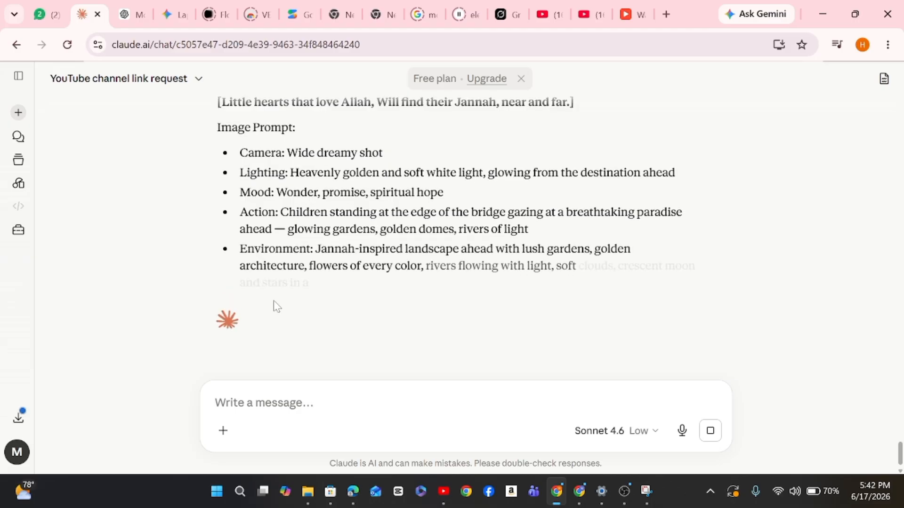
scroll(273, 301, up, 3)
scroll(273, 300, down, 1)
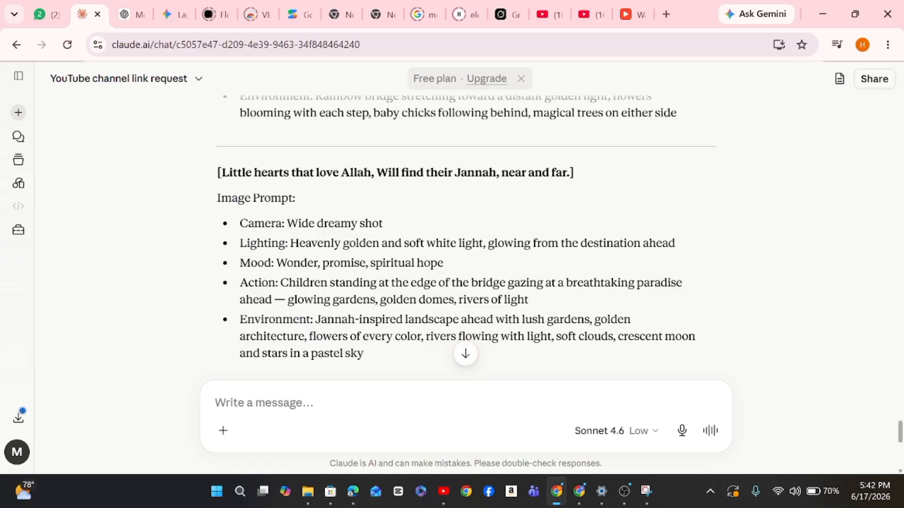
scroll(465, 235, down, 1)
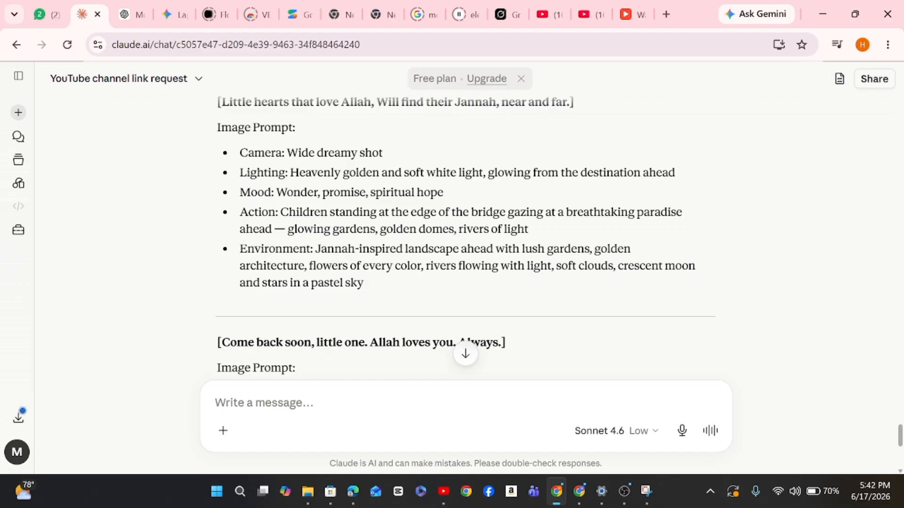
scroll(248, 204, down, 5)
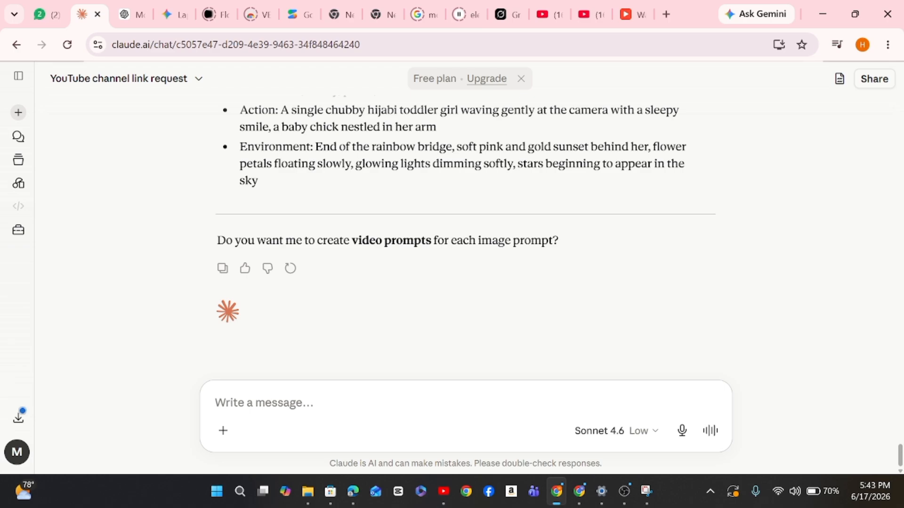
Reply "GNERATE" to have video prompts created for each image prompt, and go to the newest output
text(GNERATE)
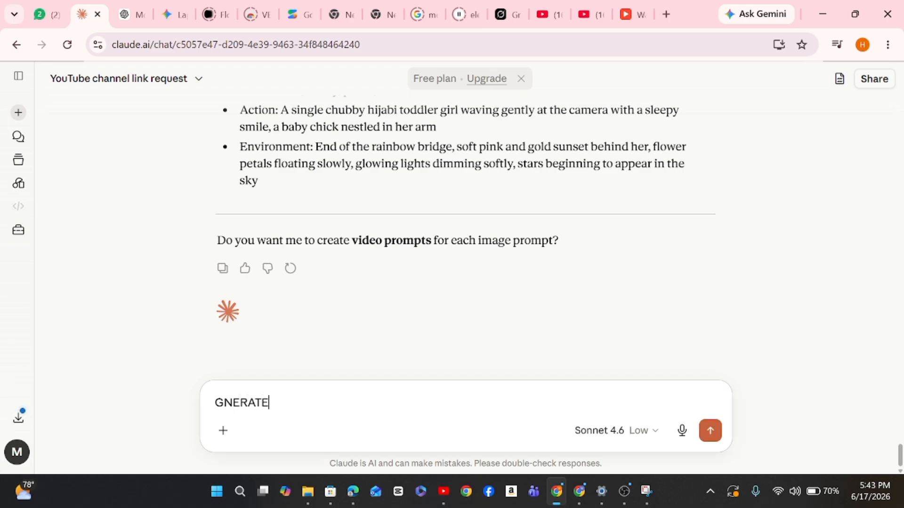
key(Return)
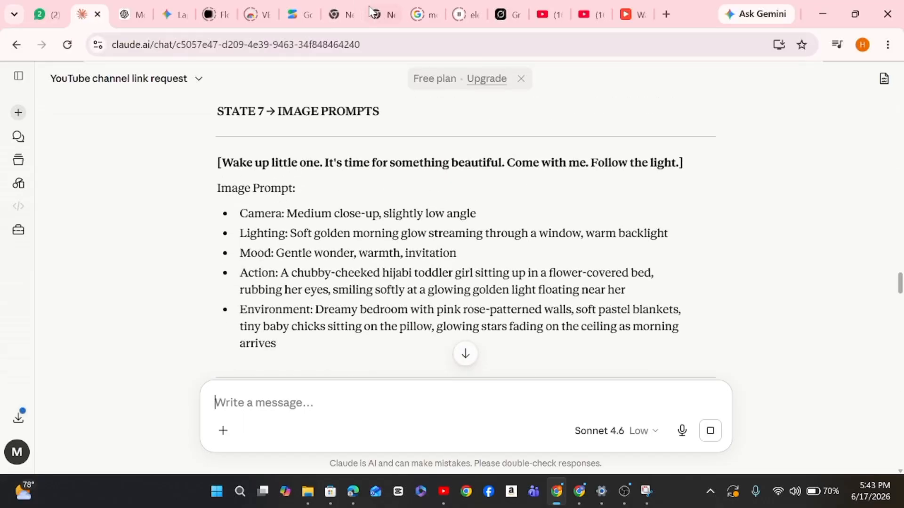
click(465, 355)
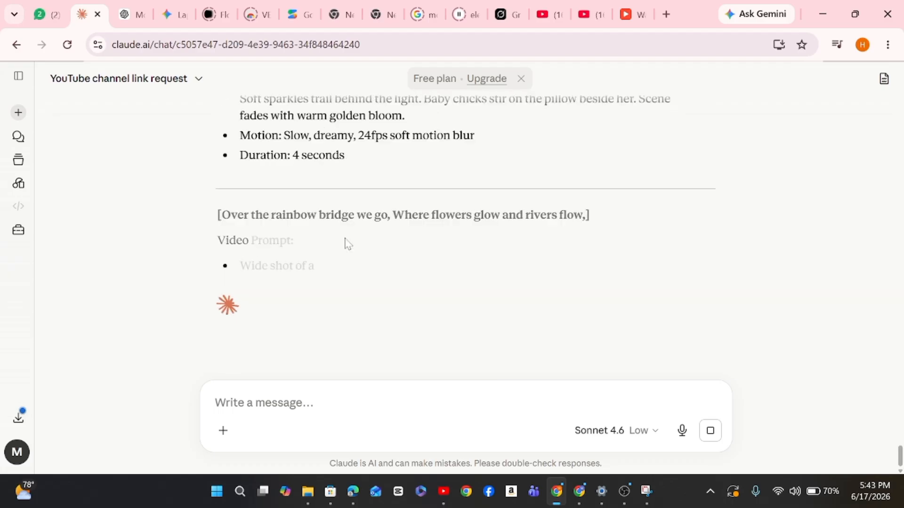
Look through the new video prompts and back over the image prompts to the visual style breakdown
scroll(345, 242, up, 15)
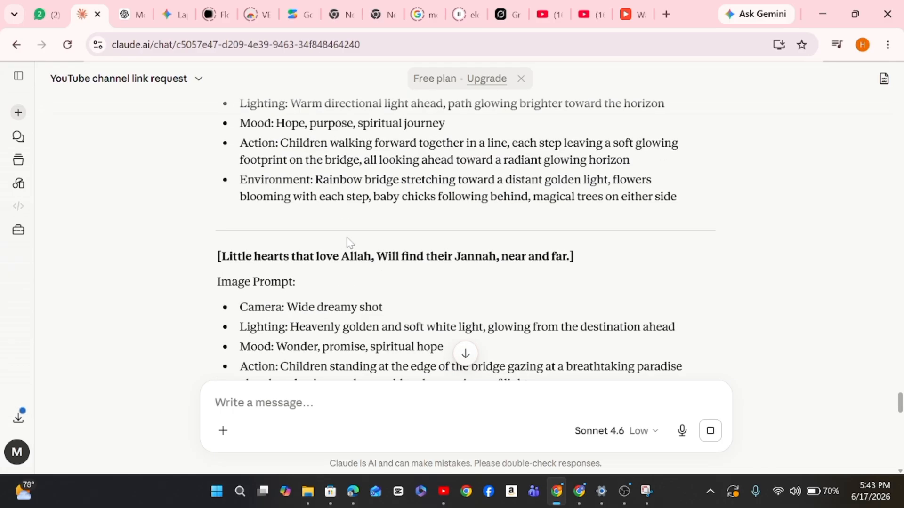
scroll(353, 242, down, 15)
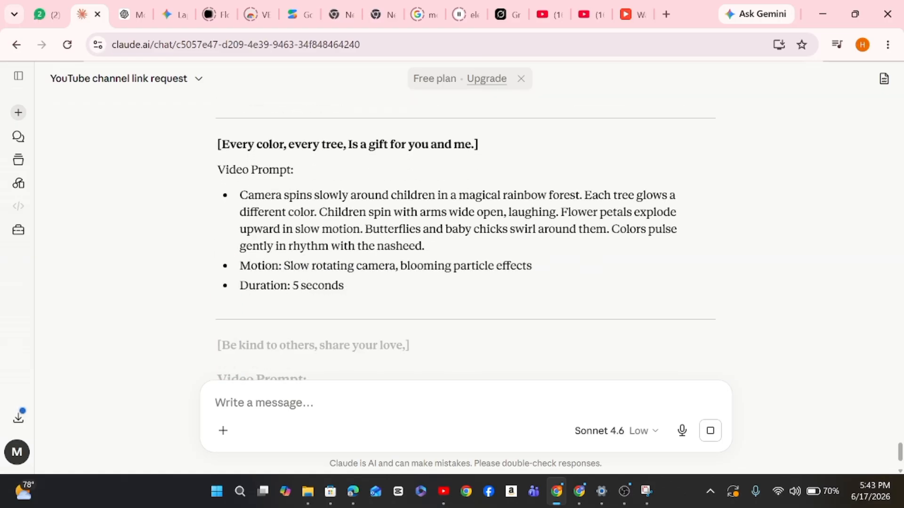
scroll(363, 256, up, 15)
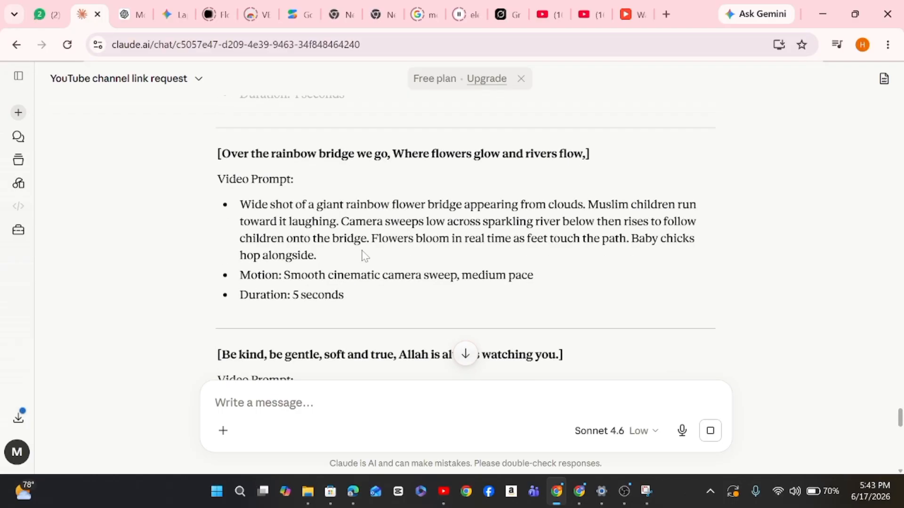
scroll(424, 197, up, 20)
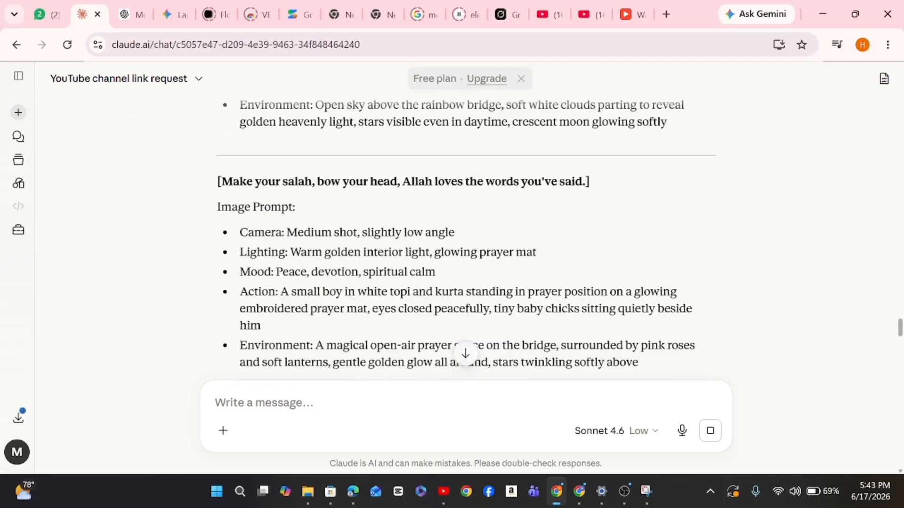
scroll(424, 198, up, 20)
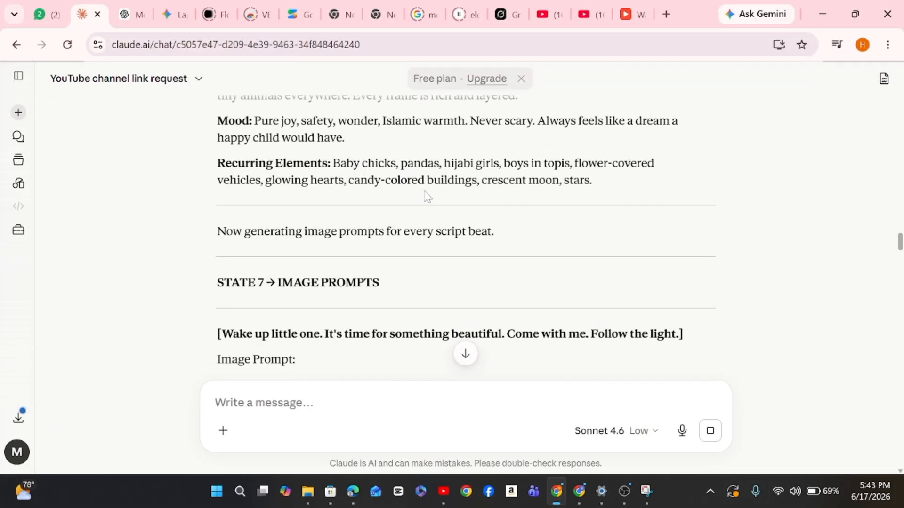
scroll(423, 195, up, 1)
scroll(405, 208, down, 6)
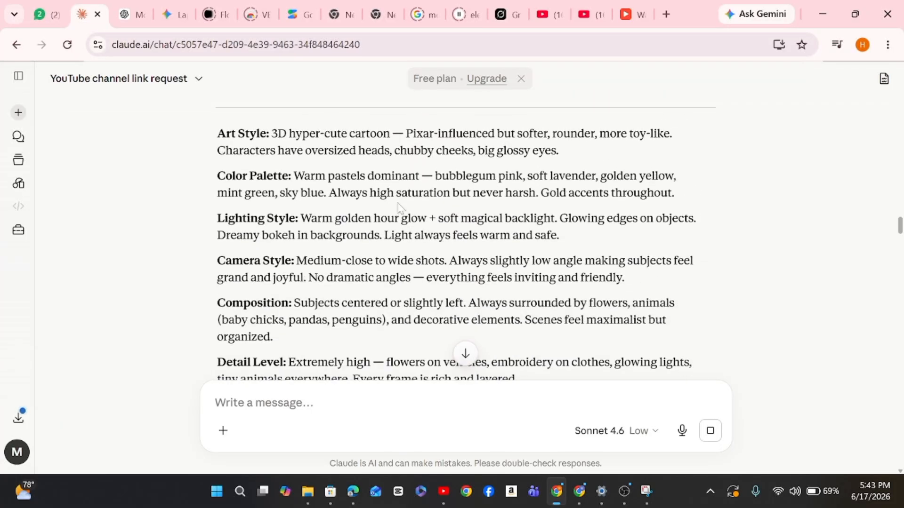
scroll(371, 210, down, 6)
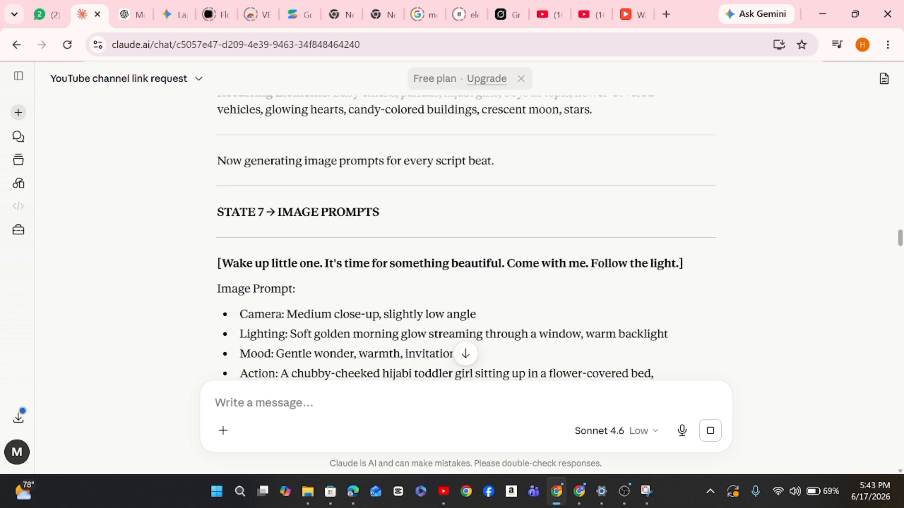
Copy the complete first image prompt, for the "Wake up little one" script beat
scroll(305, 214, down, 2)
scroll(303, 216, up, 3)
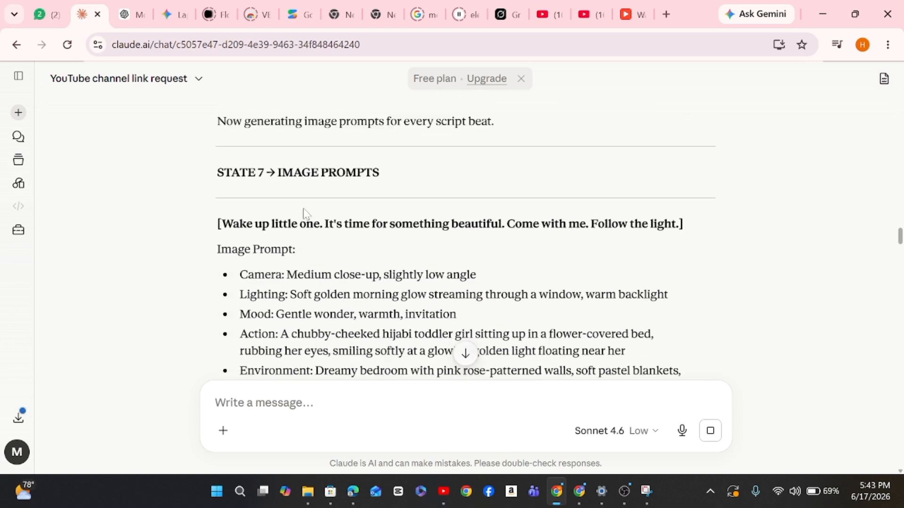
scroll(303, 214, down, 1)
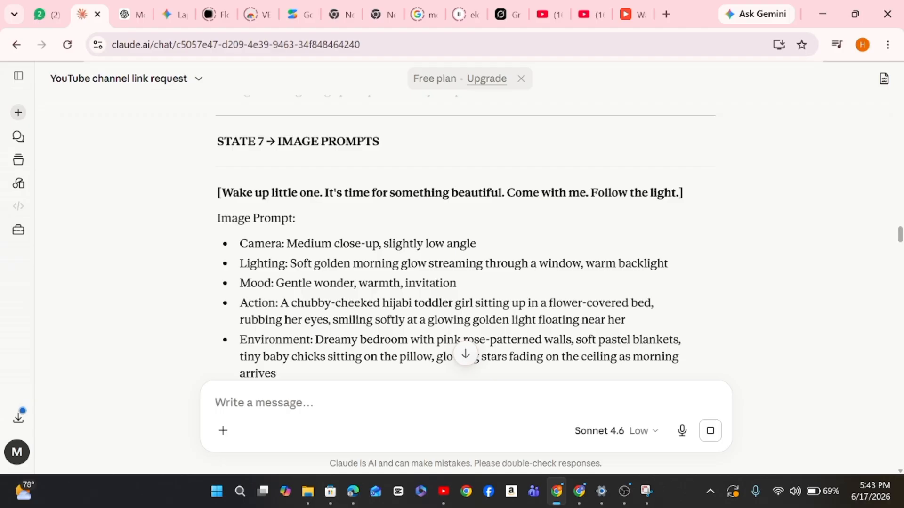
scroll(229, 167, down, 2)
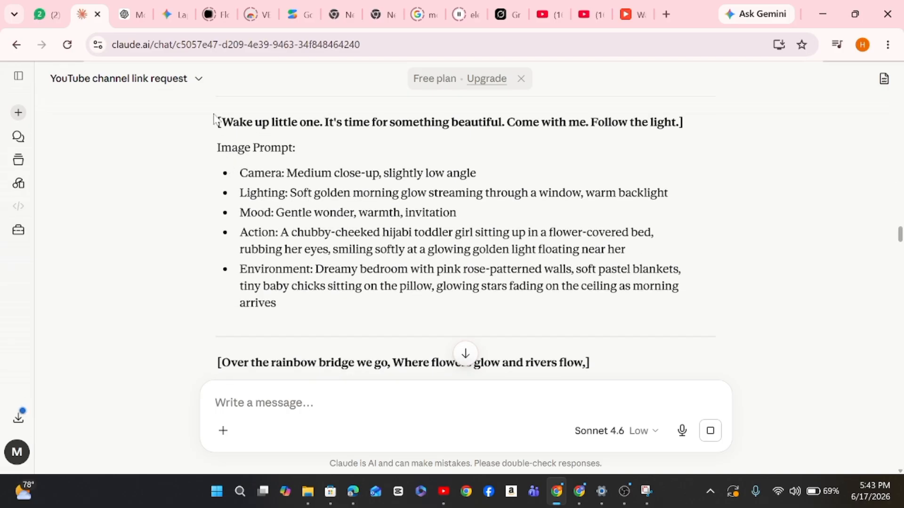
drag(218, 121, 290, 312)
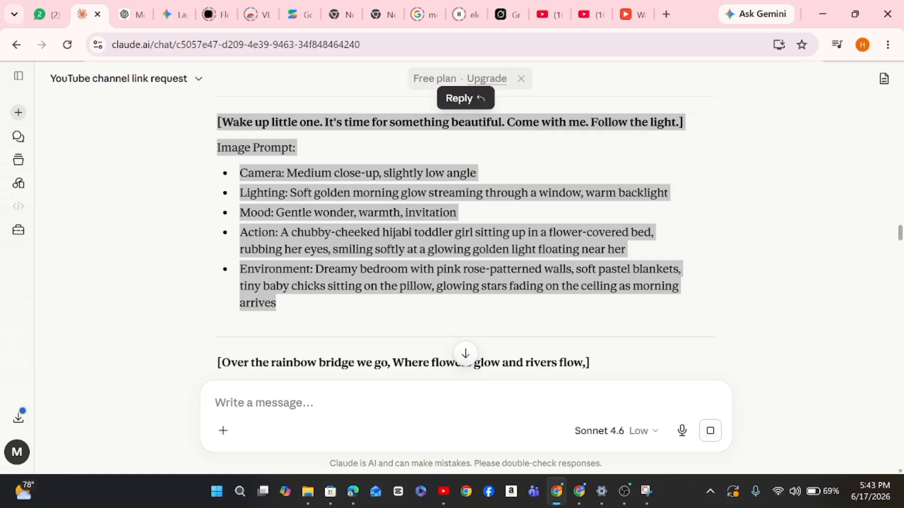
right_click(280, 272)
click(338, 291)
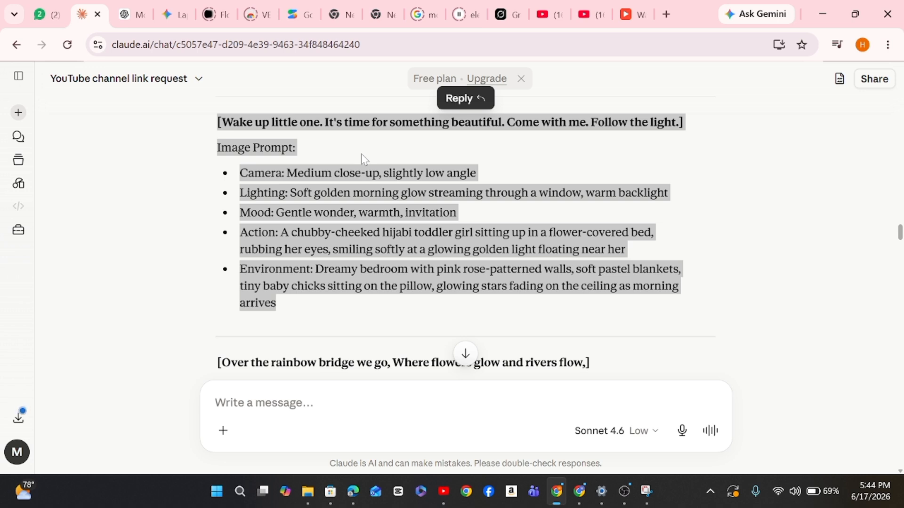
Switch to the Google Flow project and go through its what's-new introduction until the project's media opens
click(668, 14)
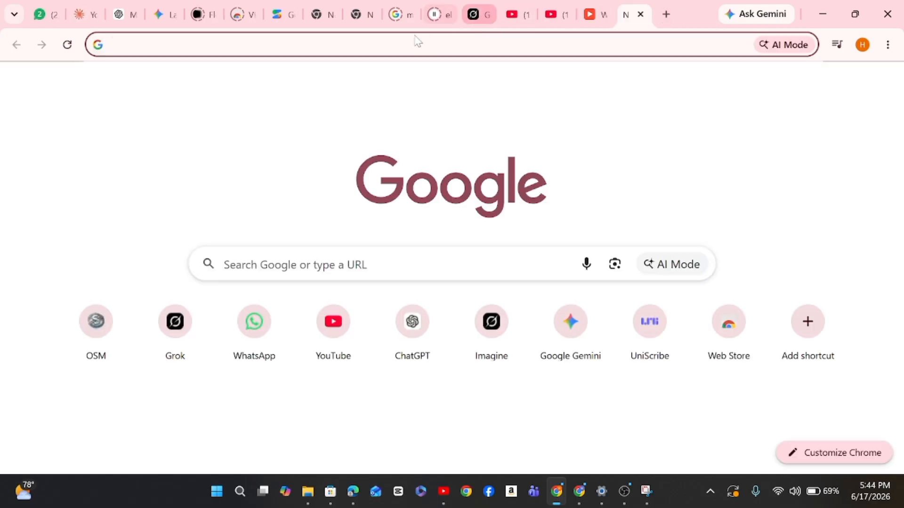
click(201, 14)
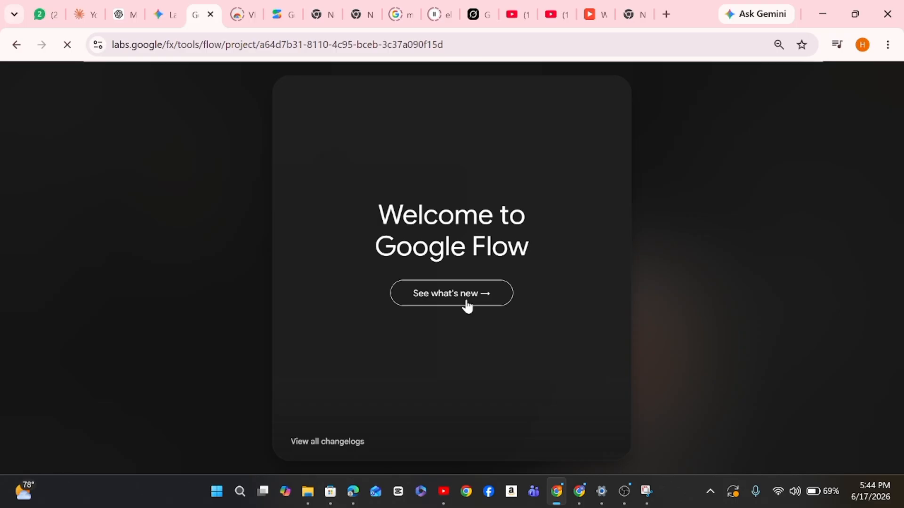
click(467, 305)
click(527, 412)
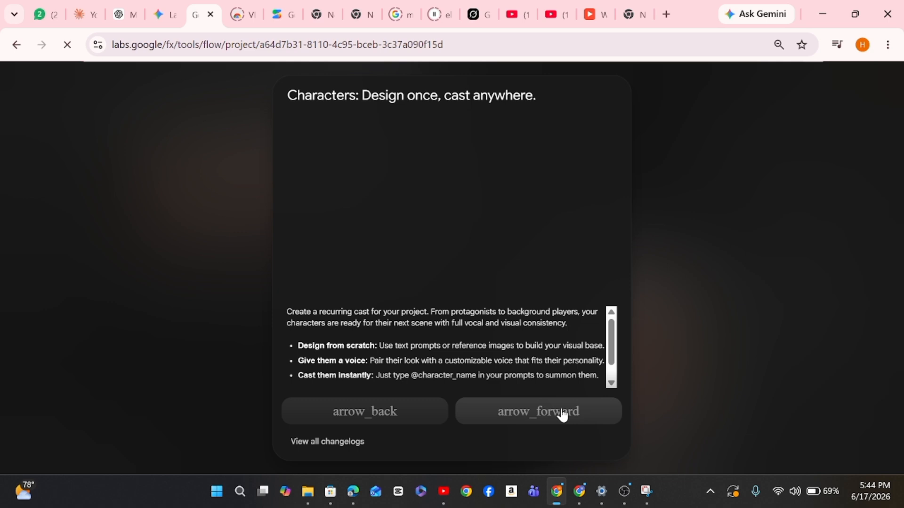
click(527, 416)
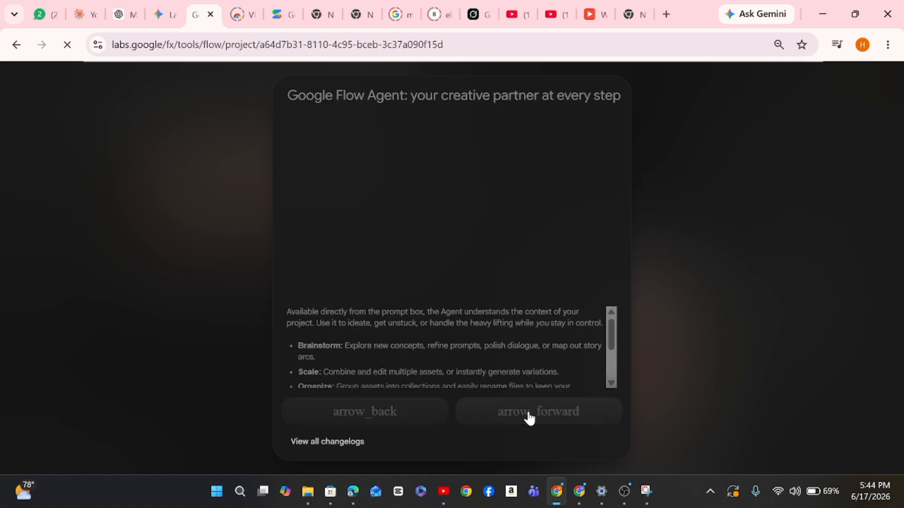
click(527, 415)
click(527, 414)
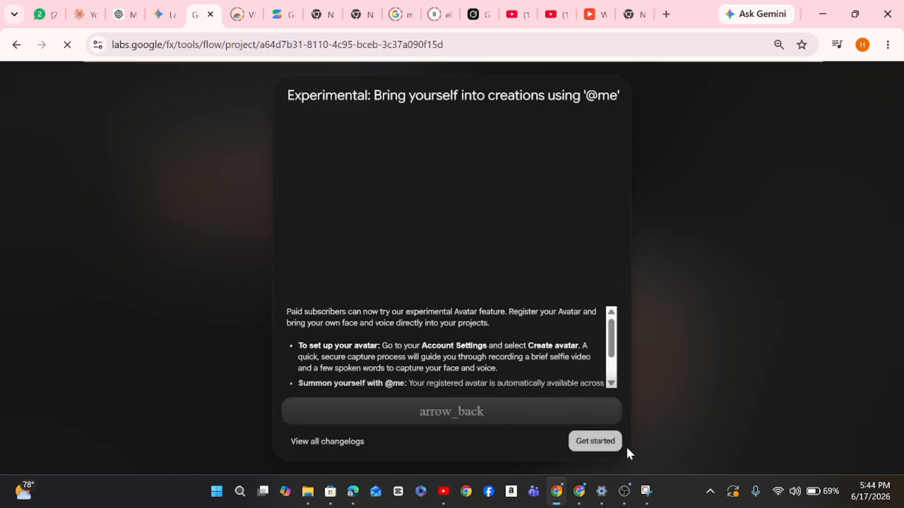
click(605, 441)
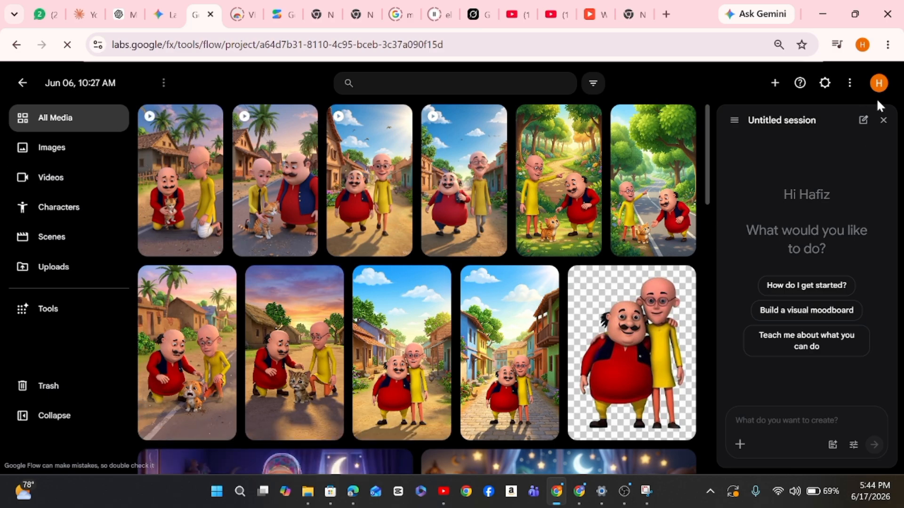
Close the untitled agent session and turn off Agent mode for the creation prompt
scroll(883, 120, up, 5)
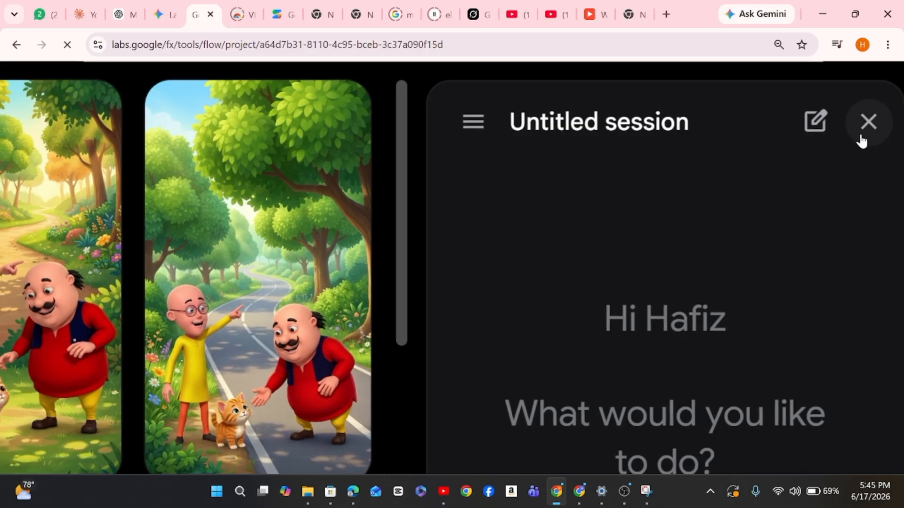
scroll(845, 186, down, 5)
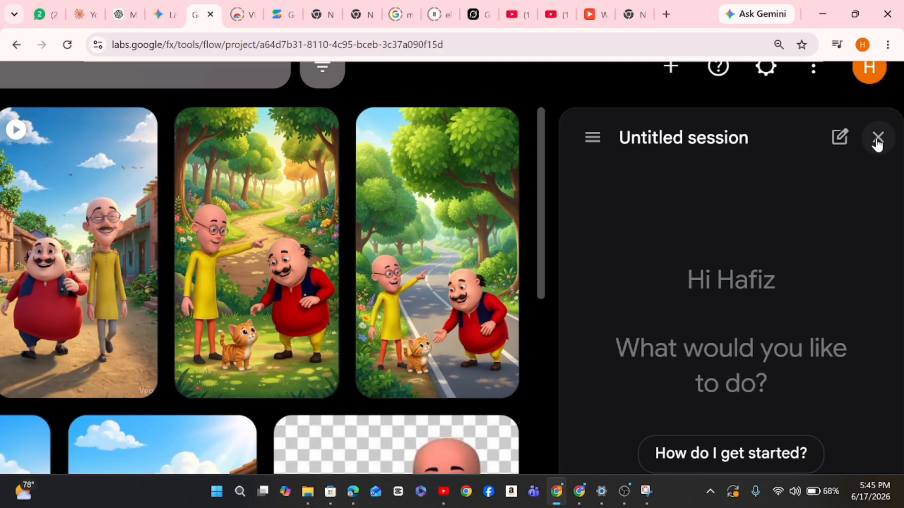
click(877, 139)
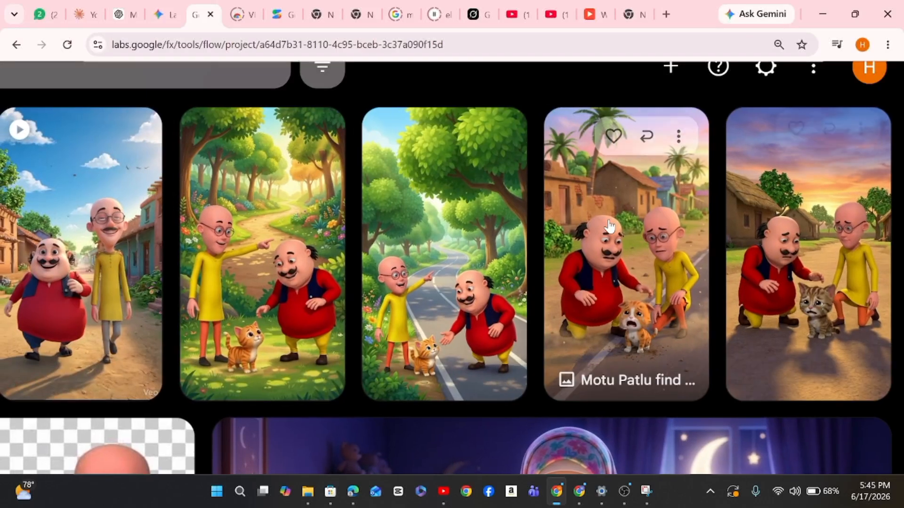
scroll(616, 231, down, 5)
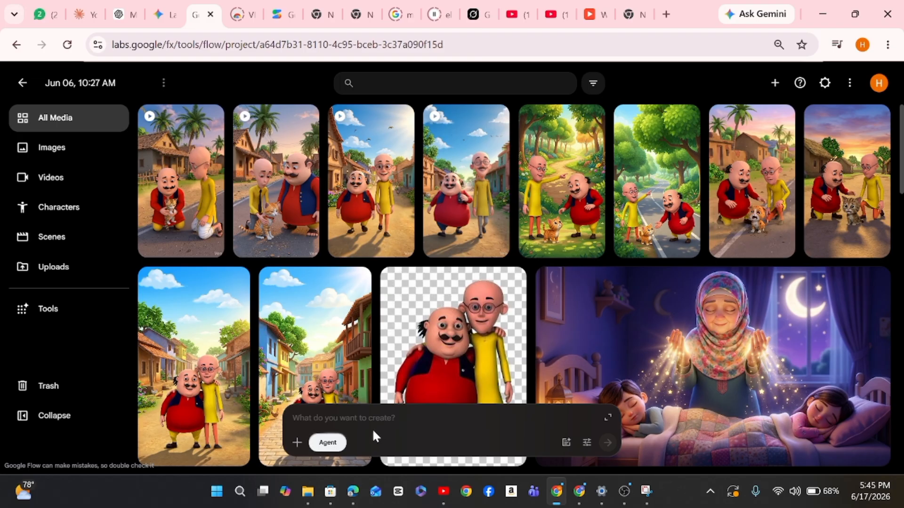
scroll(371, 429, up, 5)
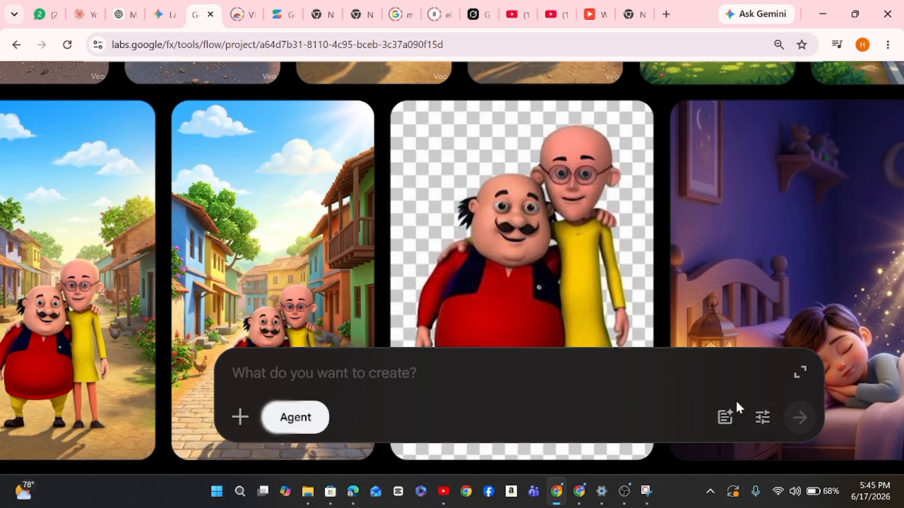
click(294, 420)
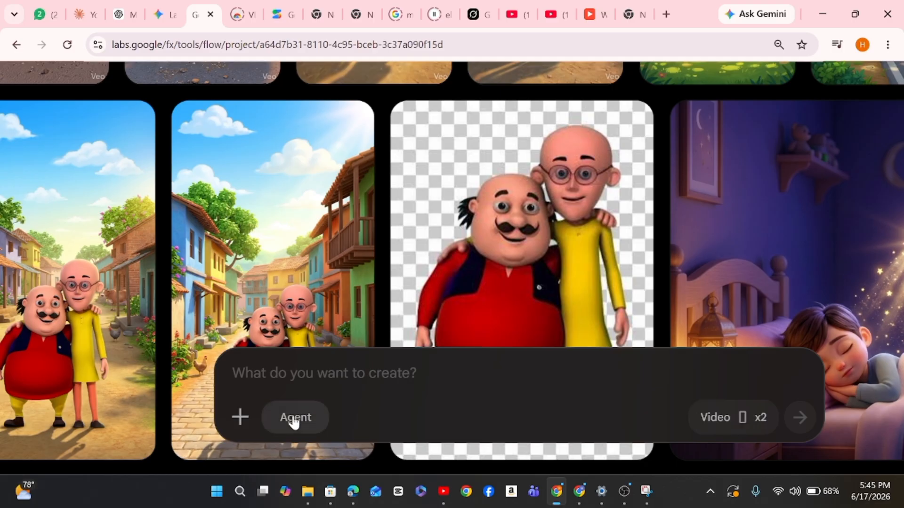
Set video generation to use Frames instead of Ingredients, with a 16:9 aspect ratio
click(724, 425)
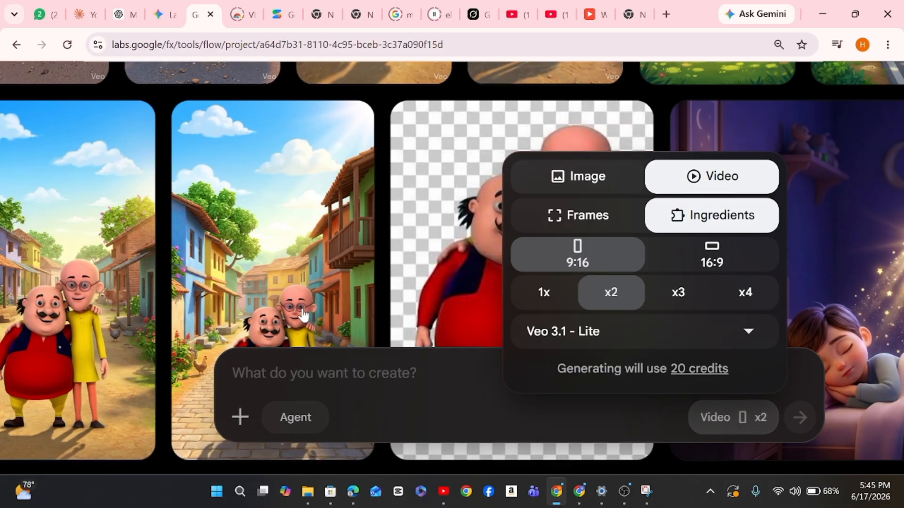
click(377, 374)
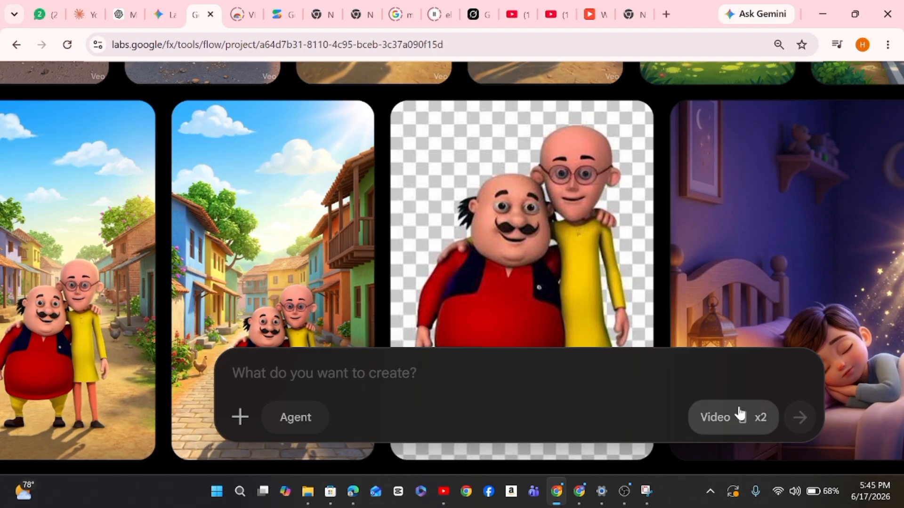
click(728, 426)
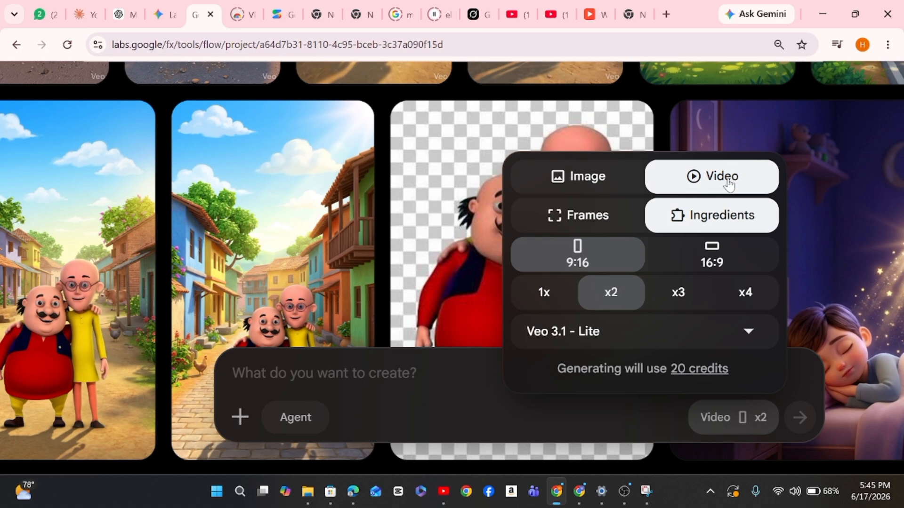
click(581, 223)
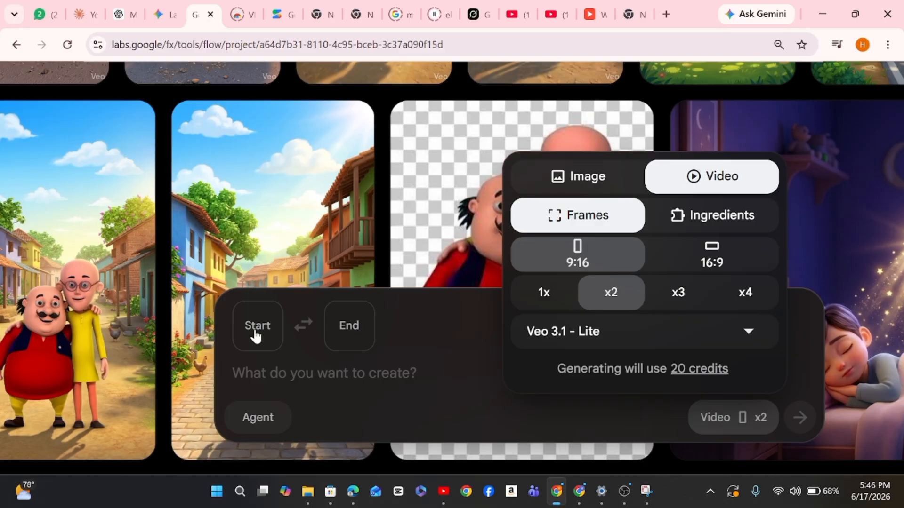
click(718, 218)
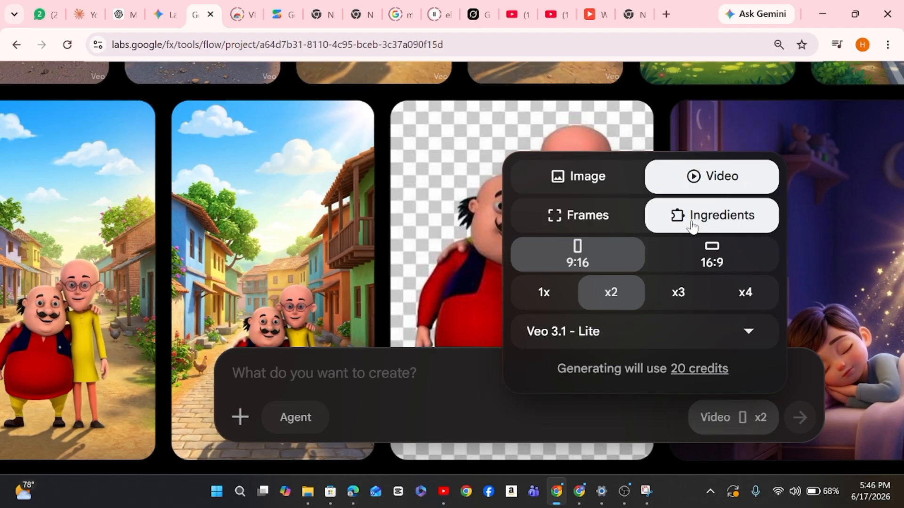
click(569, 222)
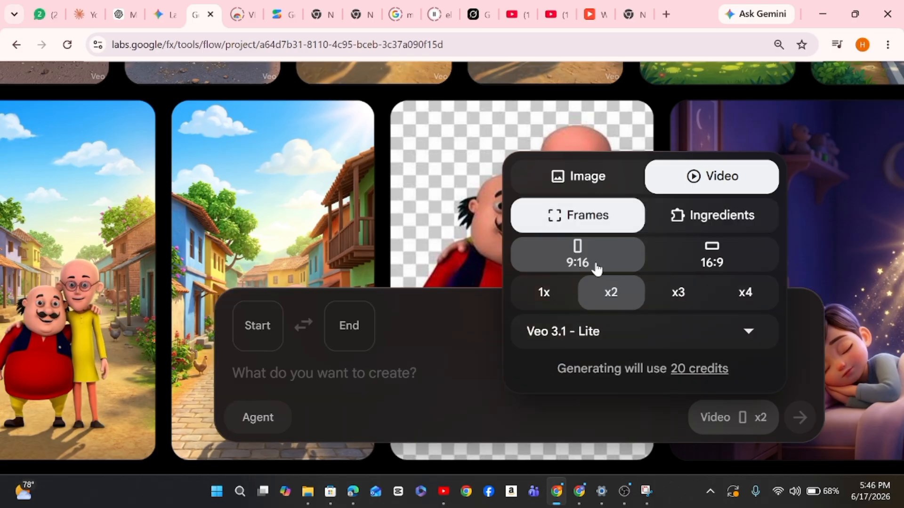
click(720, 260)
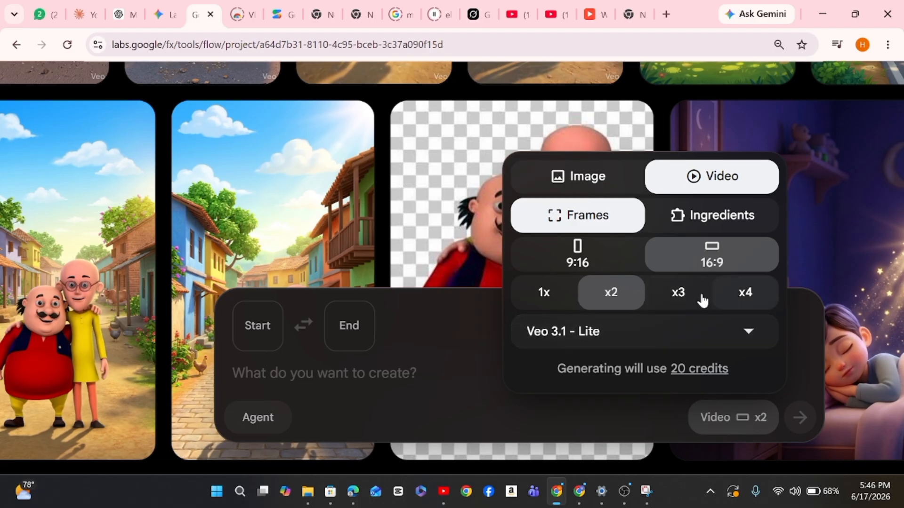
Choose Omni Flash as the video model with Frames input, and switch the generation type to Image
click(752, 331)
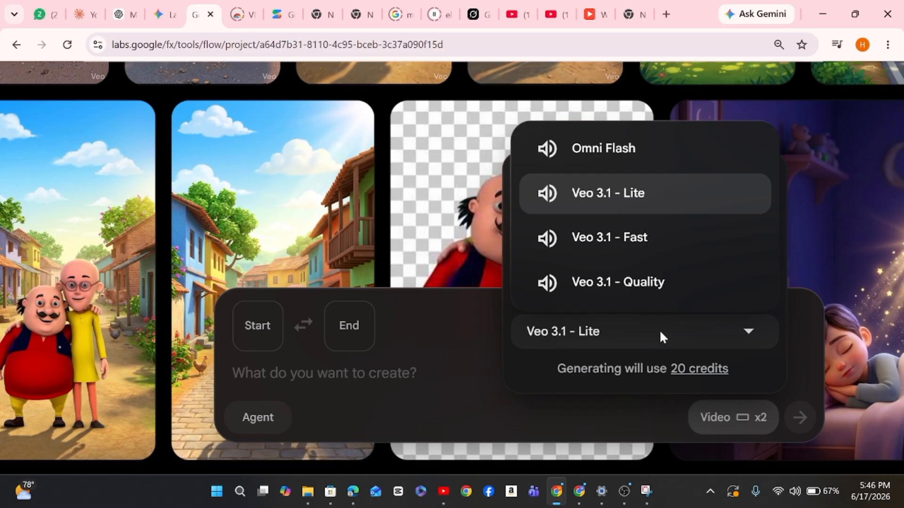
click(634, 150)
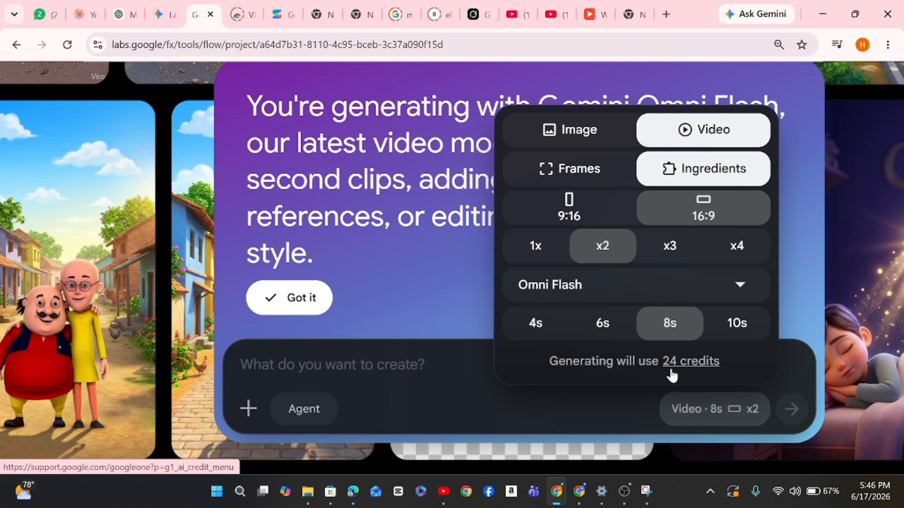
click(575, 168)
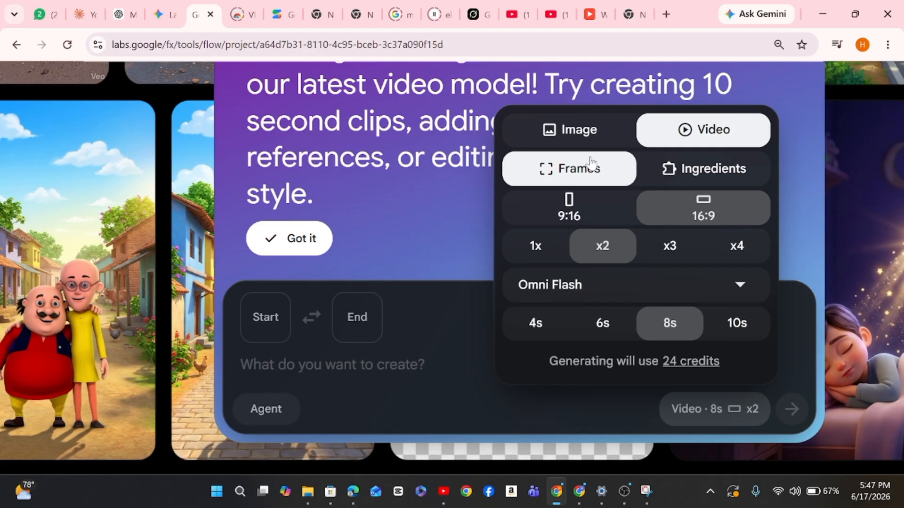
click(570, 135)
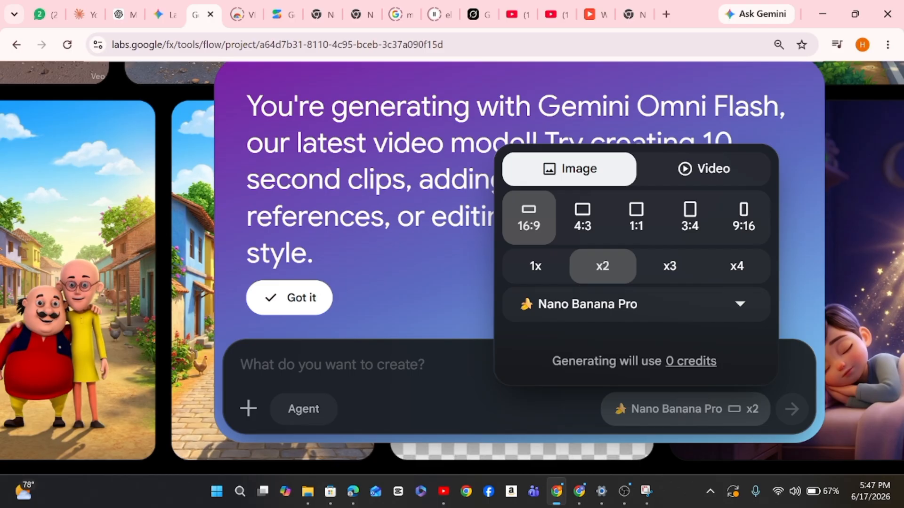
Select Nano Banana Pro as the model for image generation
scroll(405, 374, down, 5)
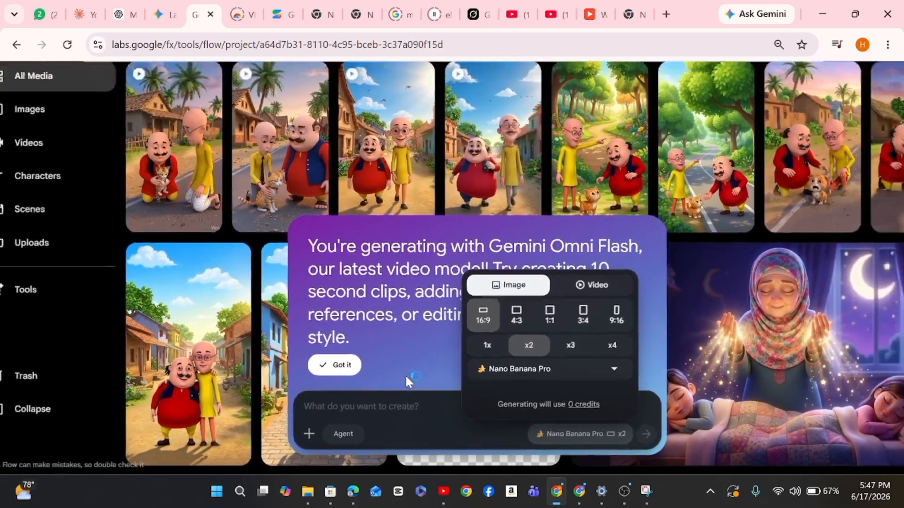
scroll(405, 380, down, 1)
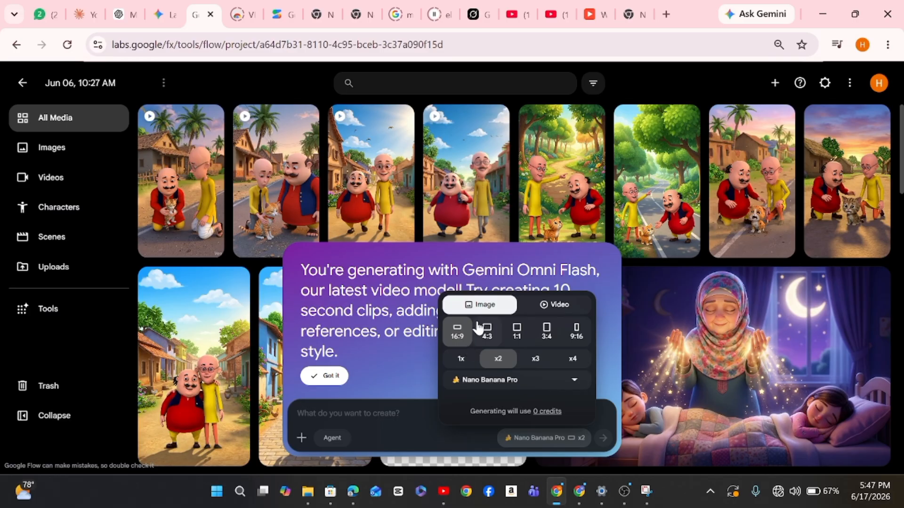
scroll(459, 344, up, 5)
scroll(463, 338, up, 1)
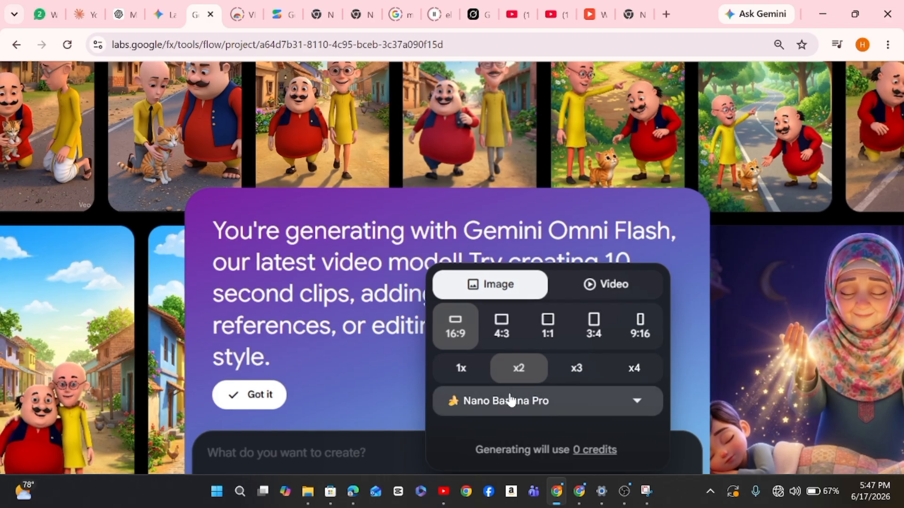
scroll(562, 418, down, 2)
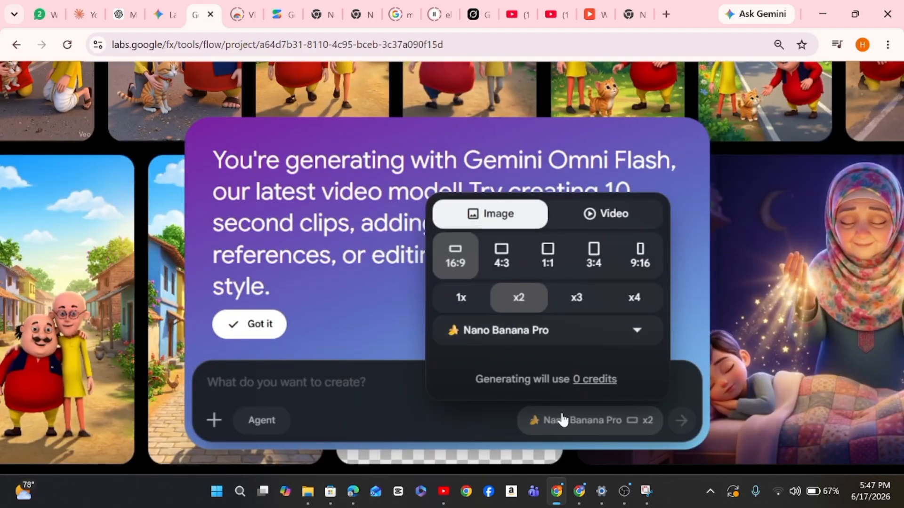
click(638, 332)
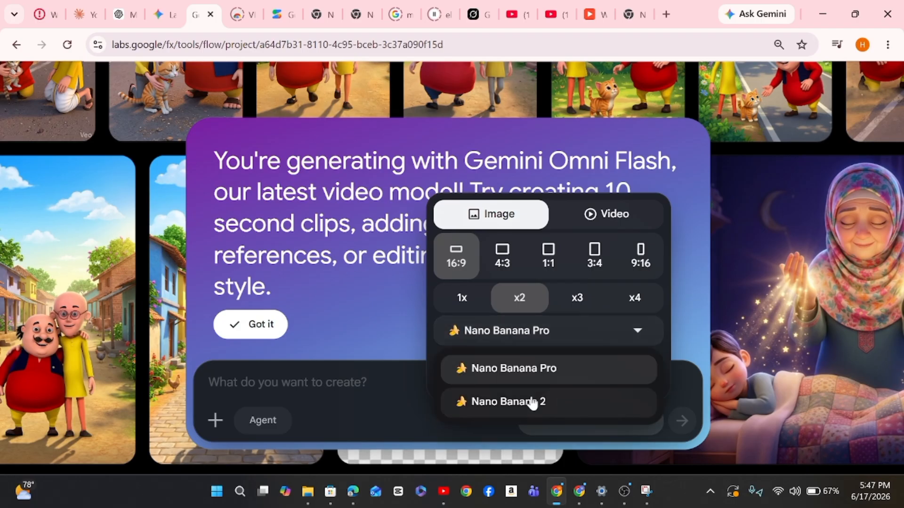
click(514, 369)
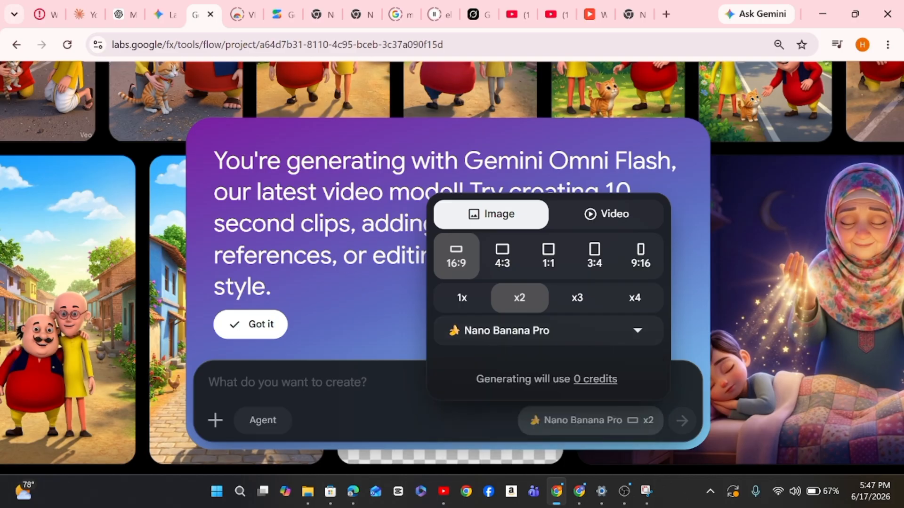
Fill the creation prompt with the copied "Wake up little one" image prompt and generate the images
click(286, 383)
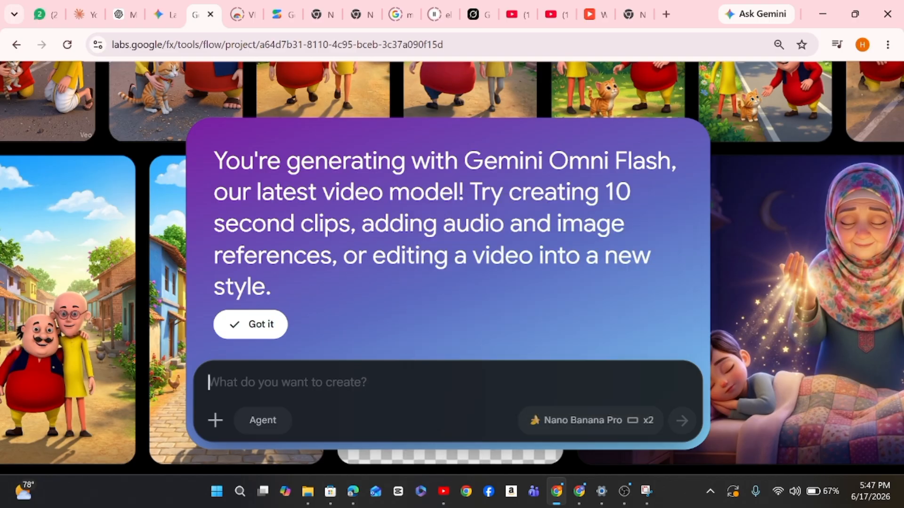
text([Wake up little one. It's time for something beautiful. Come with me. Follow the light.] Image Prompt:  Camera: Medium close-up, slightly low angle Lighting: Soft golden morning glow streaming through a window, warm backlight Mood: Gentle wonder, warmth, invitation Action: A chubby-cheeked hijabi toddler girl sitting up in a flower-covered bed, rubbing her eyes, smiling softly at a glowing golden light floating near her Environment: Dreamy bedroom with pink rose-patterned walls, soft pastel blankets, tiny baby chicks sitting on the pillow, glowing stars fading on the ceiling as morning arrives)
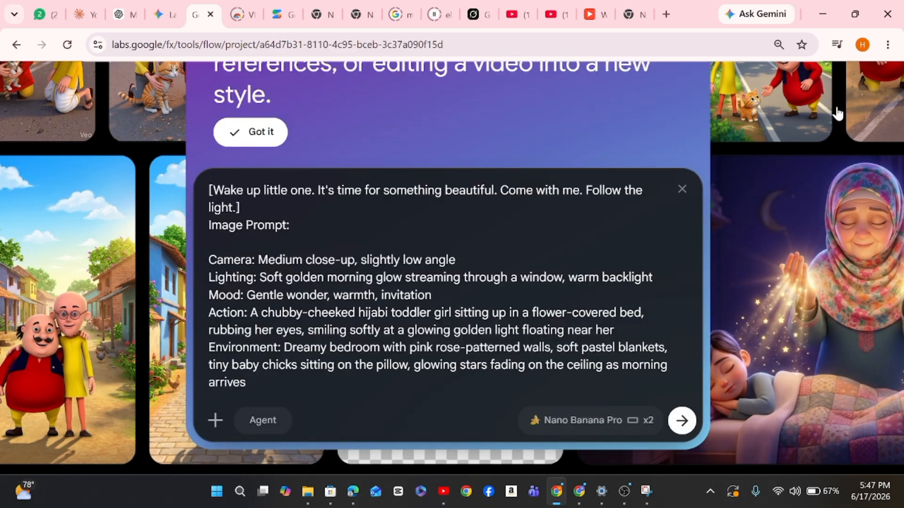
click(683, 421)
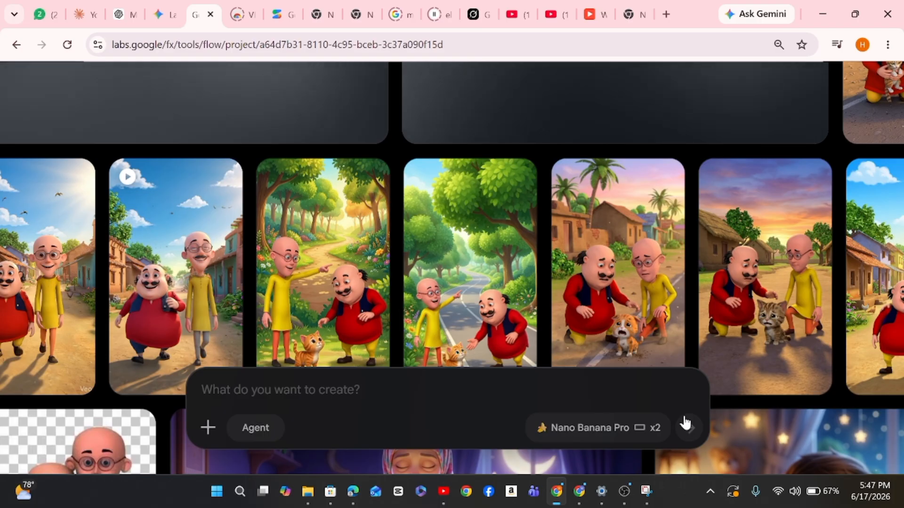
scroll(618, 265, up, 5)
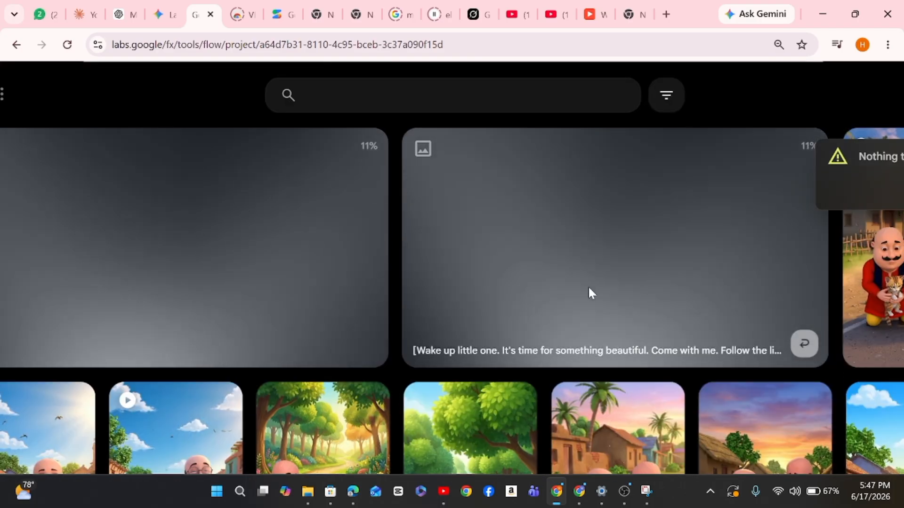
scroll(579, 291, down, 5)
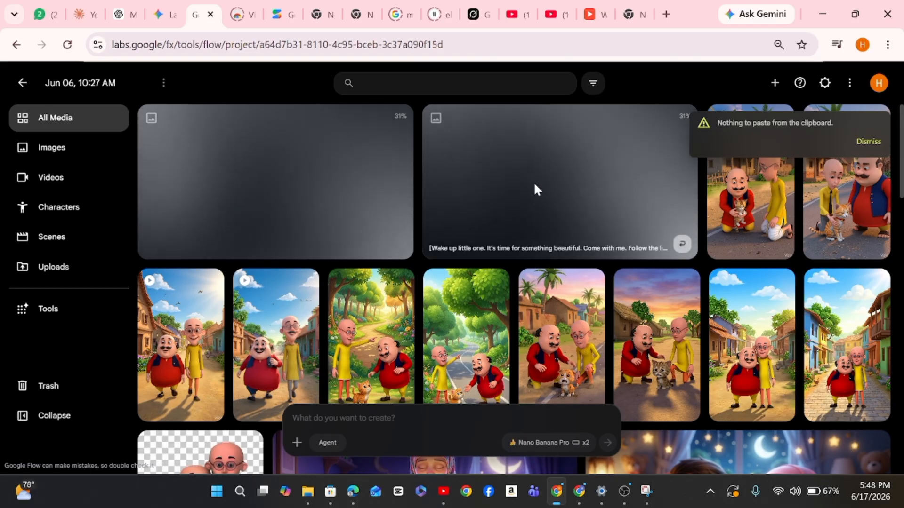
Switch to the Claude chat and copy the full image prompt for the "Over the rainbow bridge we go" scene
click(84, 14)
scroll(218, 146, down, 5)
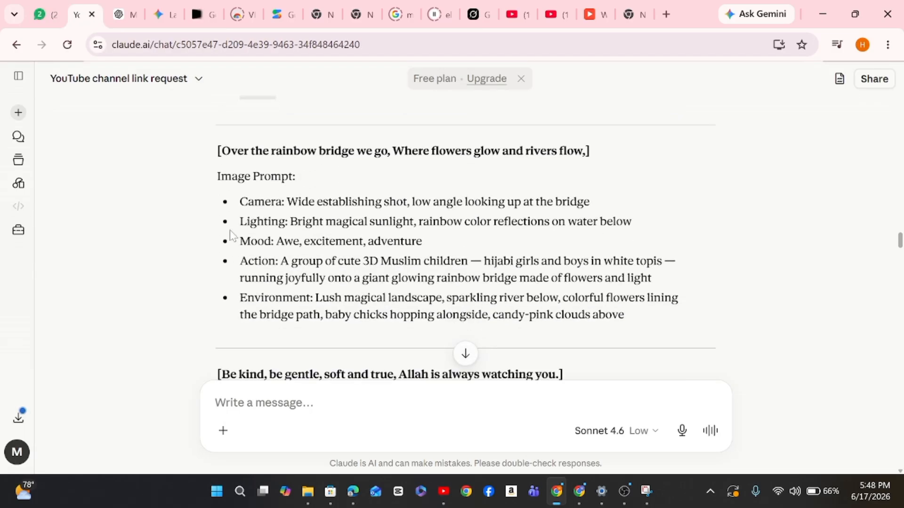
drag(217, 147, 649, 338)
right_click(450, 310)
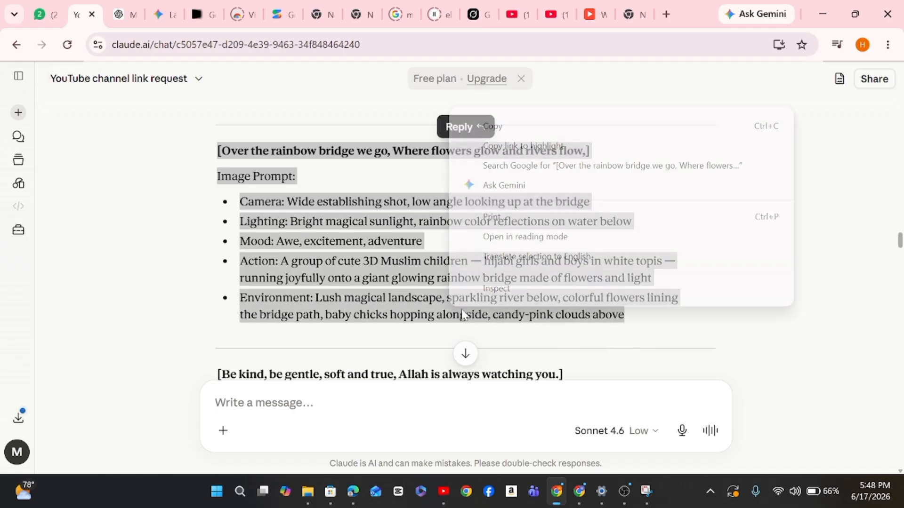
click(510, 126)
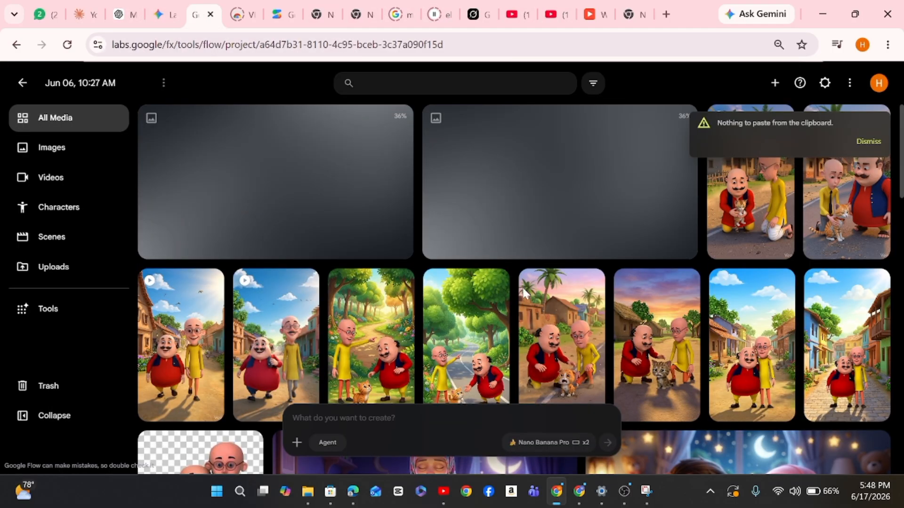
Return to the Google Flow project, paste the rainbow bridge image prompt and generate the images
click(200, 14)
key(ctrl+v)
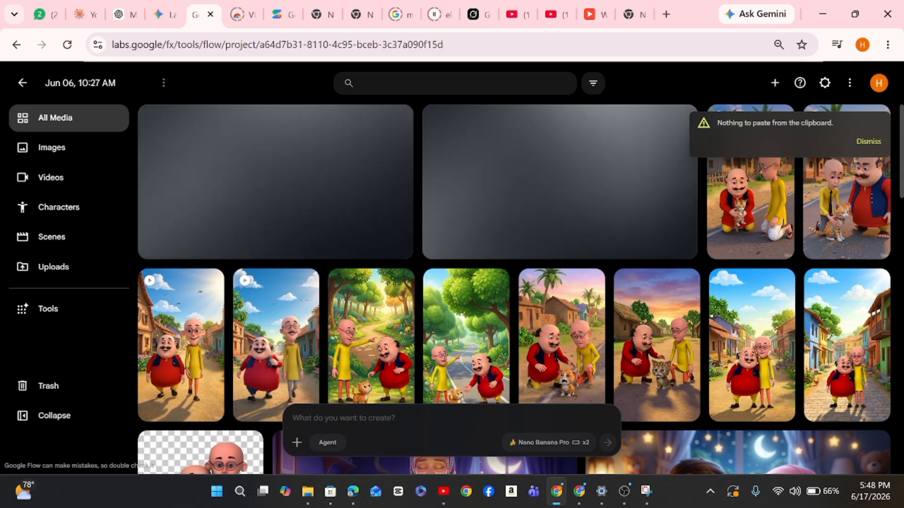
key(ctrl+v)
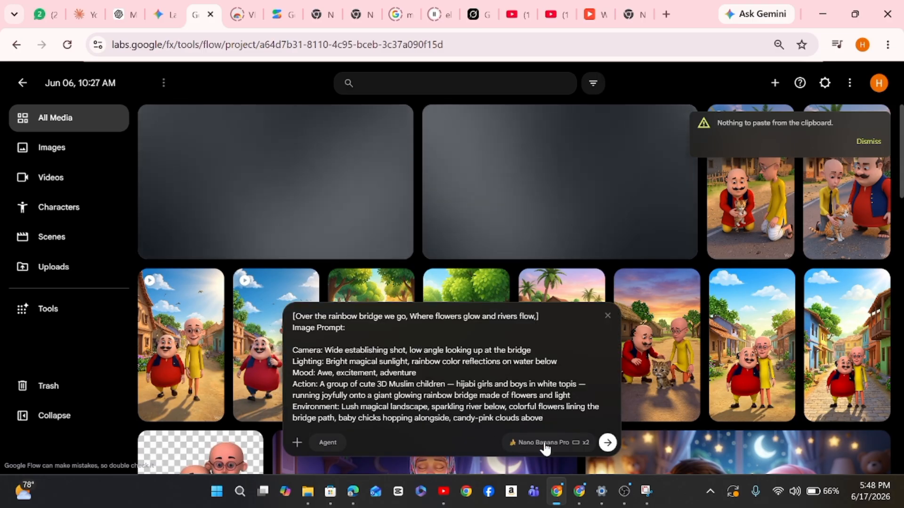
click(607, 444)
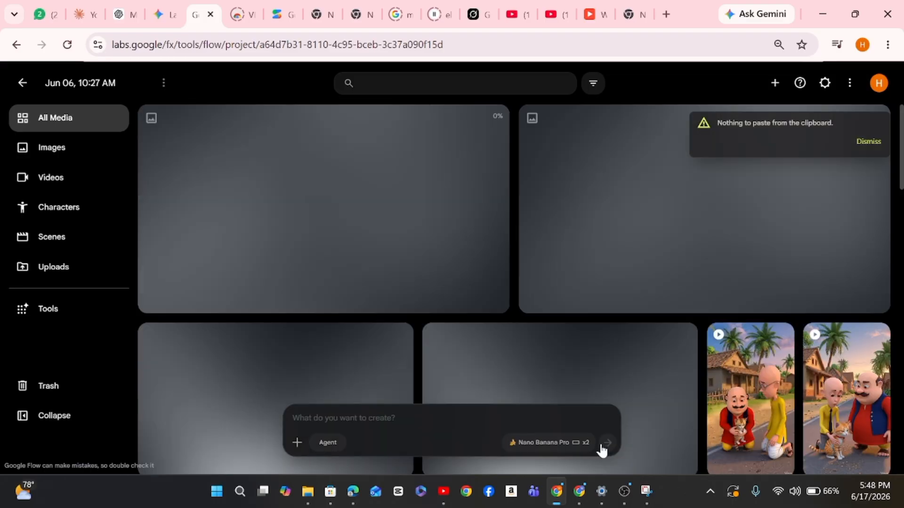
Examine the generated toddler and rainbow bridge images, viewing the toddler image with the curtained window at full size before returning to the project
scroll(439, 375, down, 3)
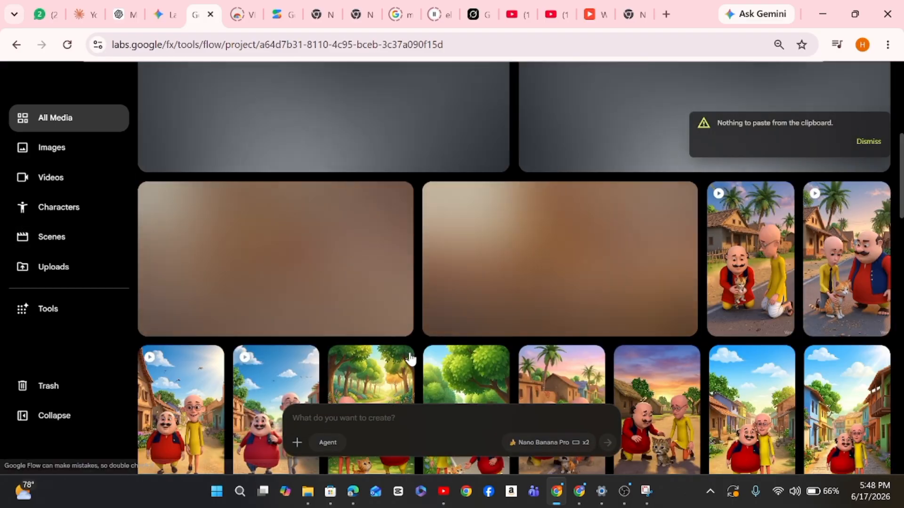
scroll(533, 350, up, 2)
scroll(533, 351, up, 1)
scroll(531, 360, down, 1)
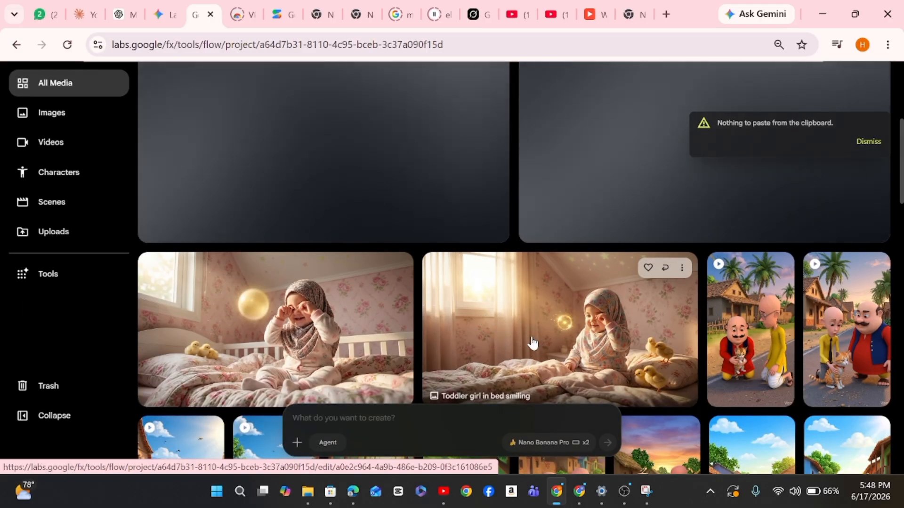
scroll(323, 353, up, 5)
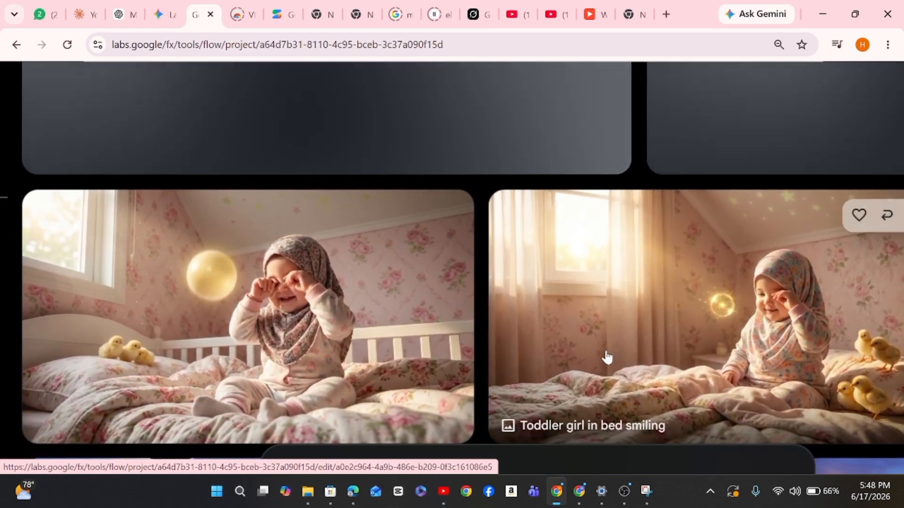
scroll(588, 365, down, 1)
scroll(588, 365, down, 5)
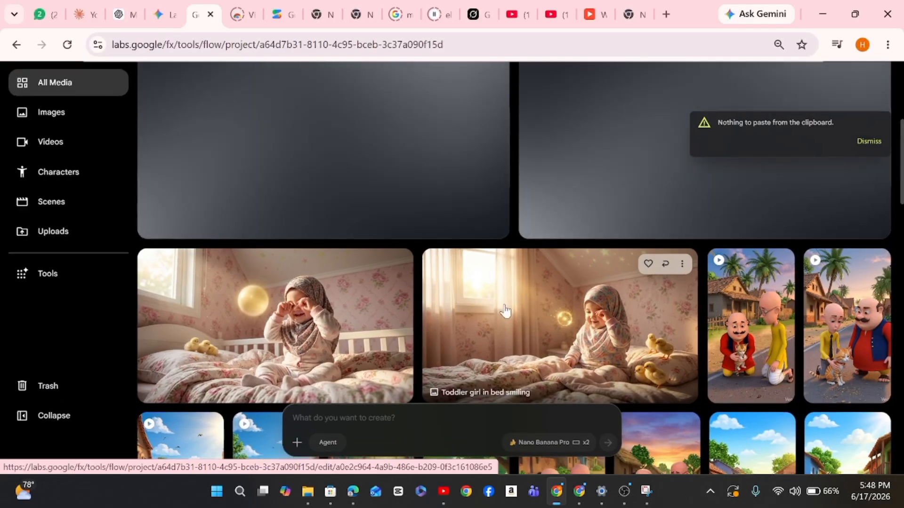
scroll(593, 226, up, 2)
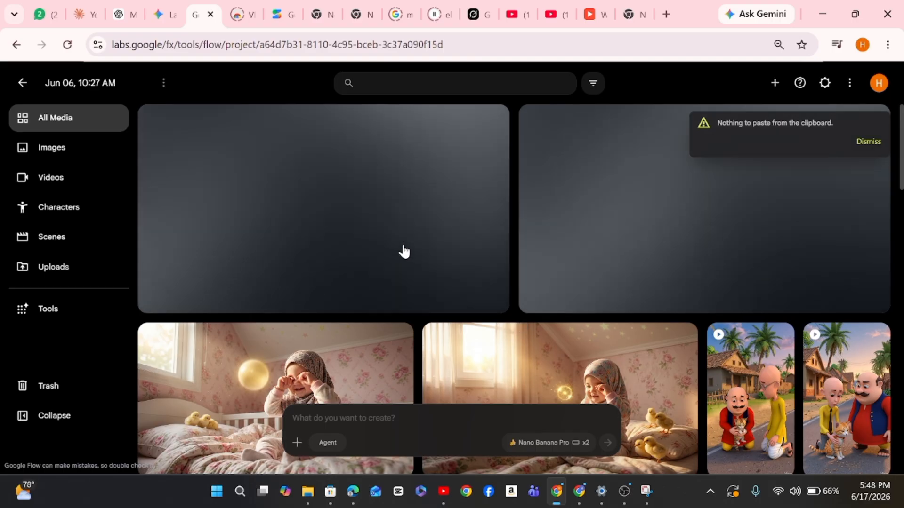
scroll(426, 276, down, 2)
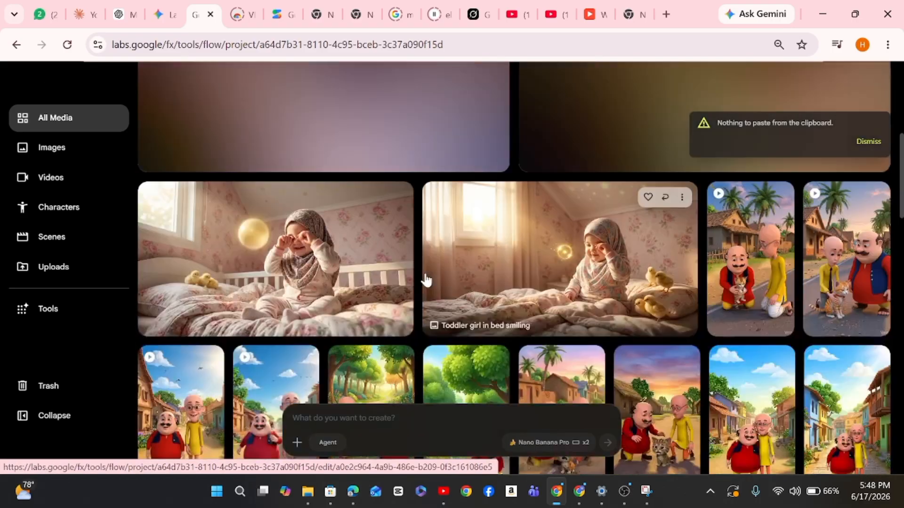
scroll(425, 276, up, 2)
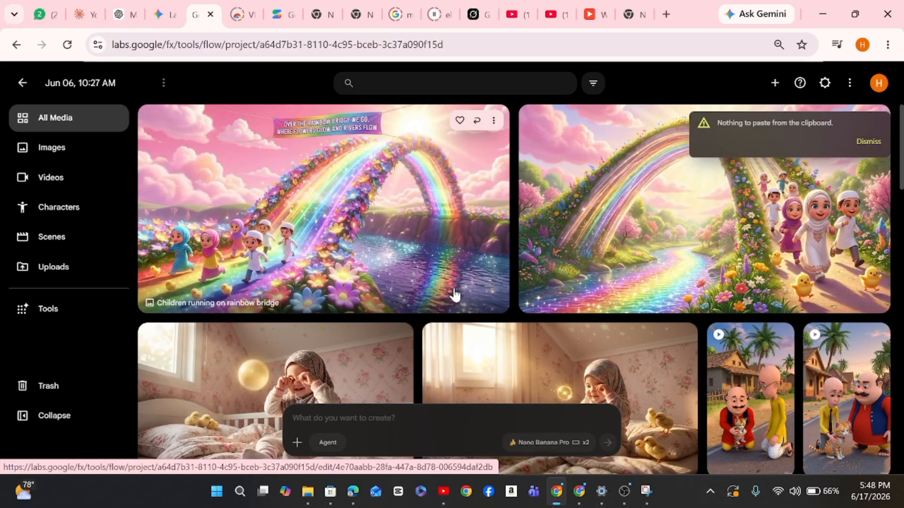
scroll(449, 305, down, 1)
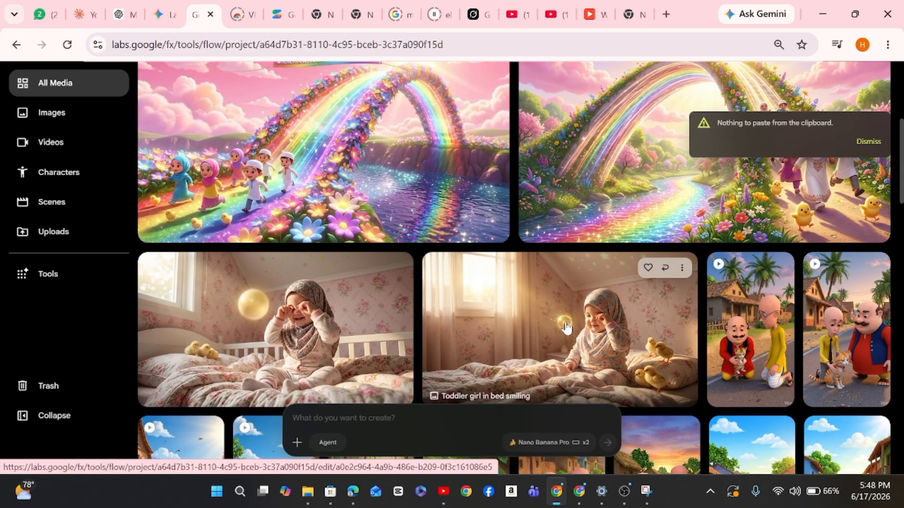
click(566, 327)
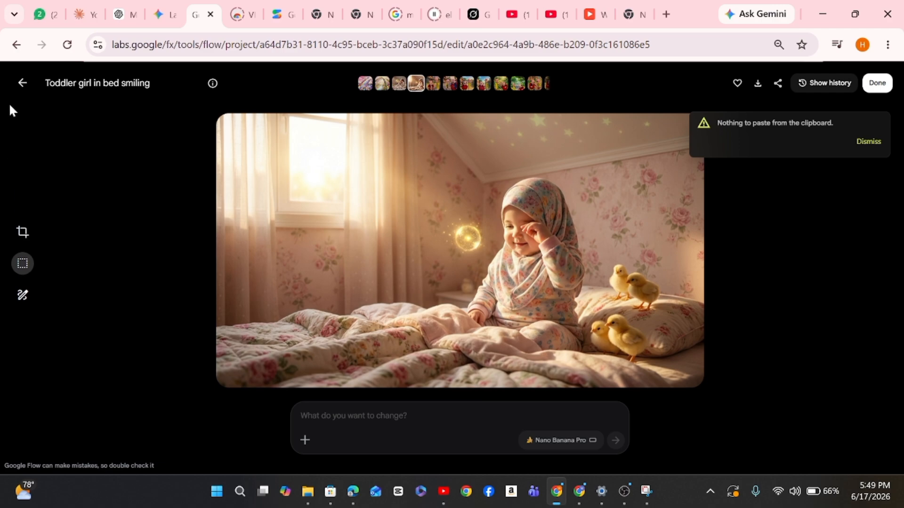
click(22, 83)
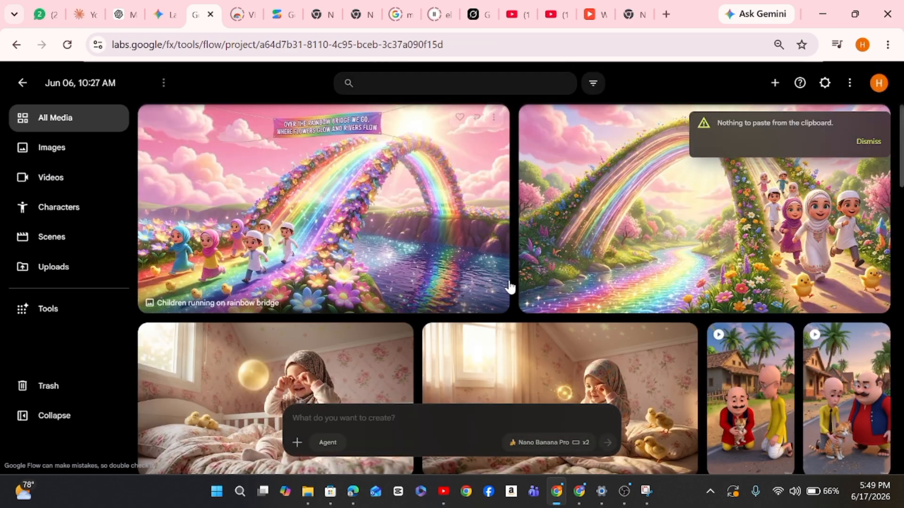
Animate the "Toddler girl in bed smiling" image so it becomes the start frame of a video prompt
scroll(528, 386, down, 3)
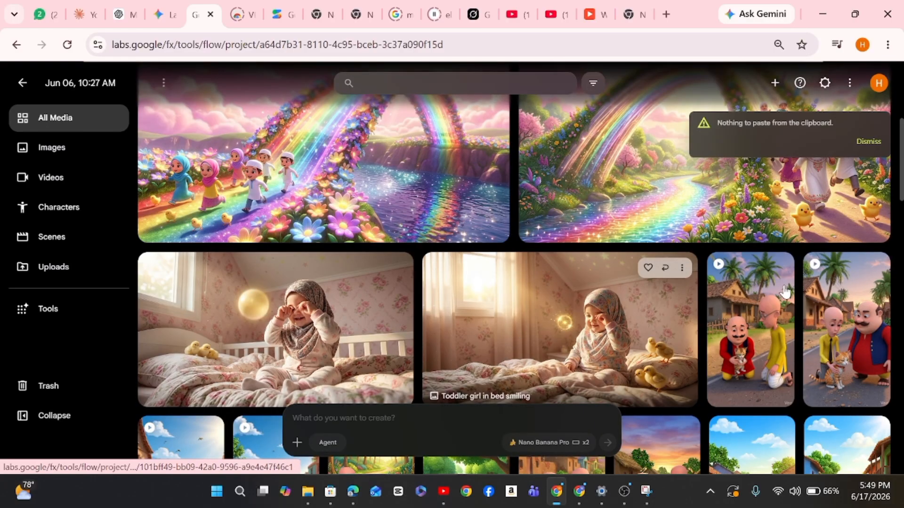
click(682, 267)
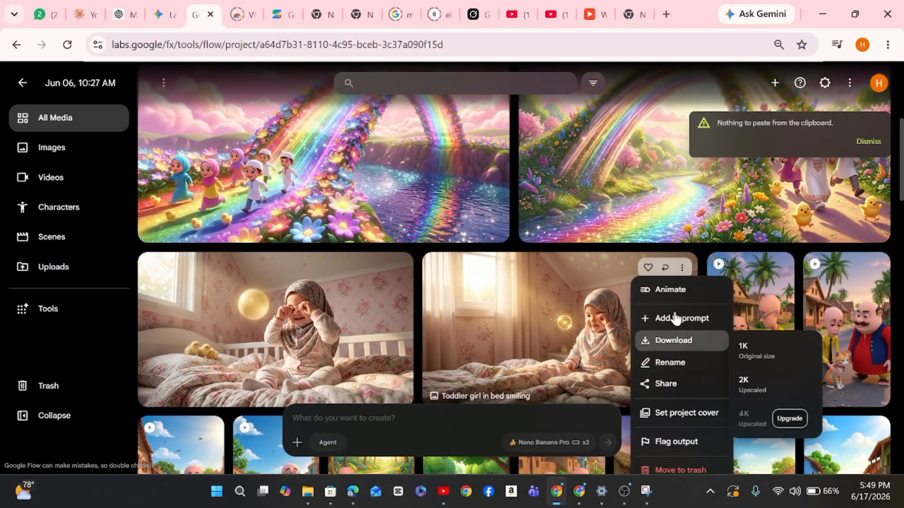
click(674, 290)
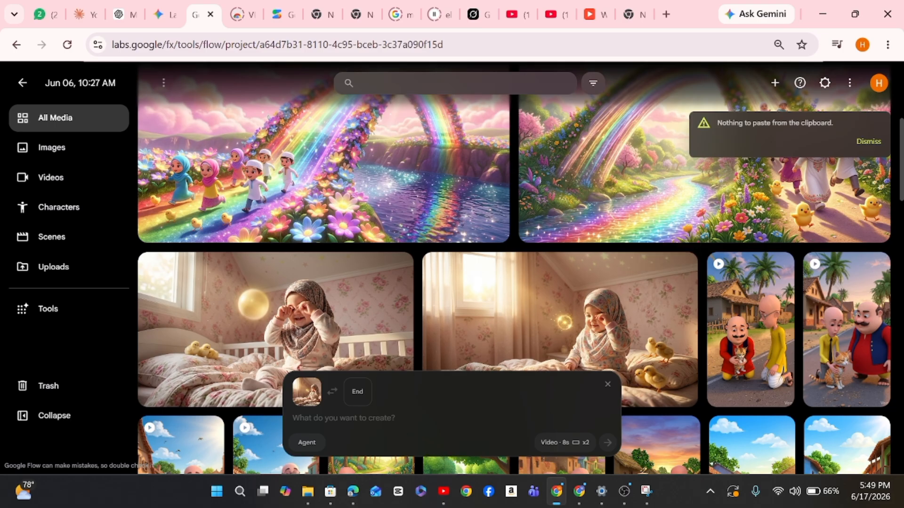
Switch to the Claude chat, copy the full video prompt for the "Wake up little one" scene, and return to the Google Flow project
click(76, 11)
scroll(282, 301, down, 20)
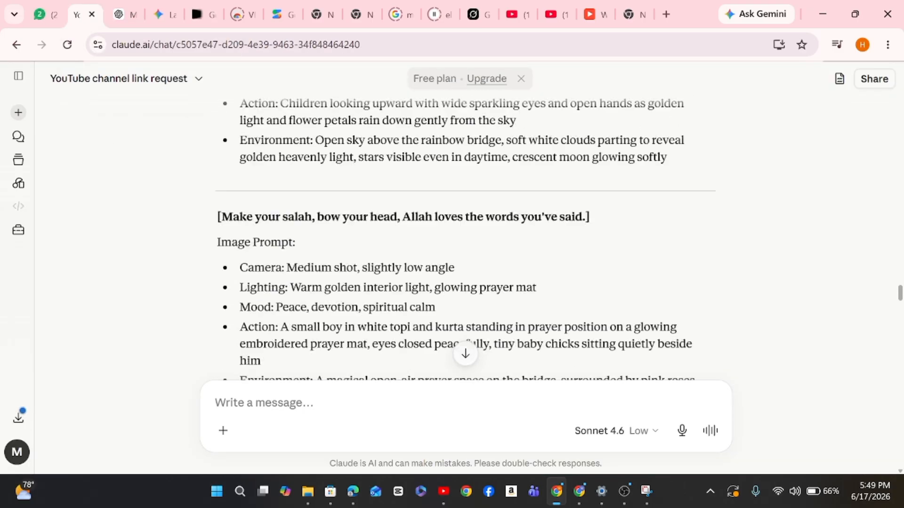
scroll(268, 317, down, 3)
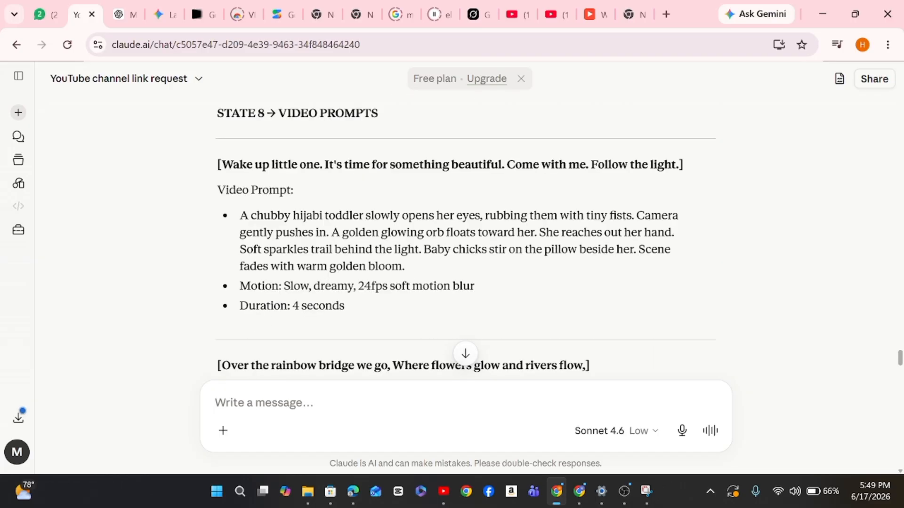
scroll(269, 318, up, 1)
scroll(268, 318, down, 1)
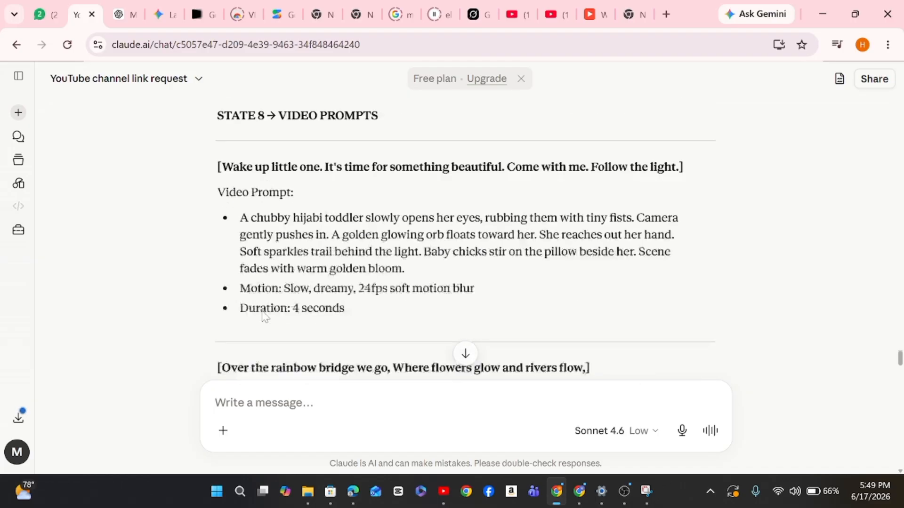
scroll(268, 318, up, 1)
drag(217, 233, 346, 376)
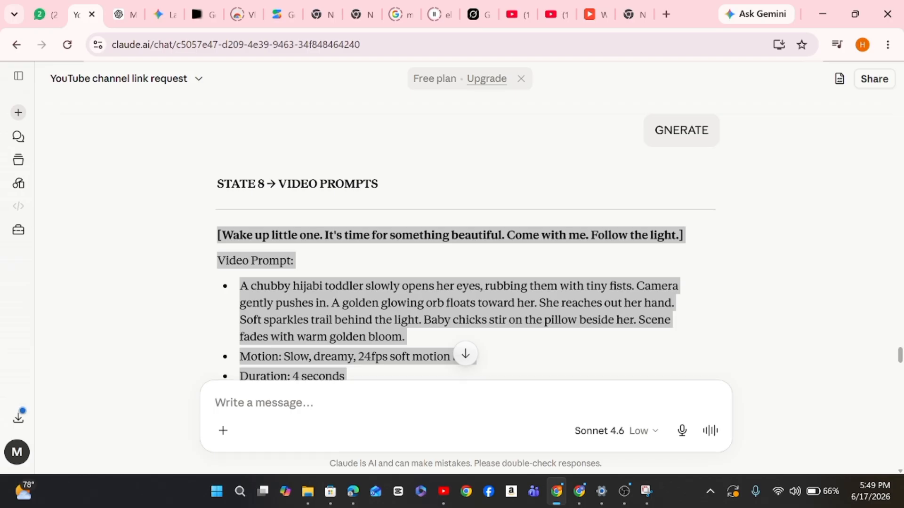
scroll(389, 355, down, 3)
scroll(379, 327, up, 2)
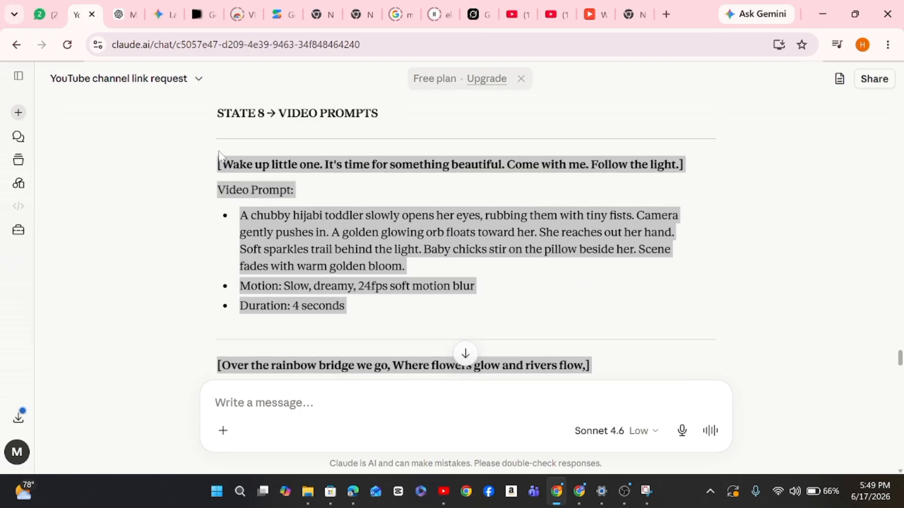
drag(218, 155, 379, 312)
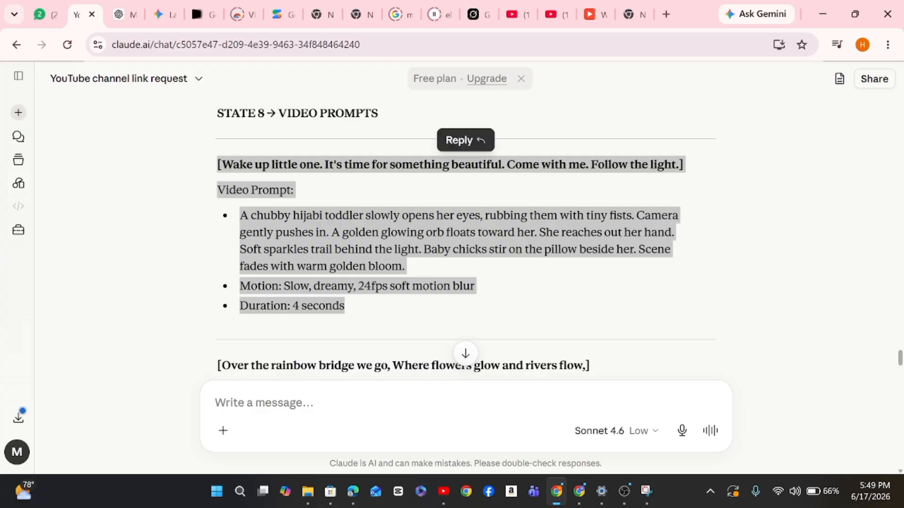
right_click(344, 269)
click(395, 285)
click(197, 11)
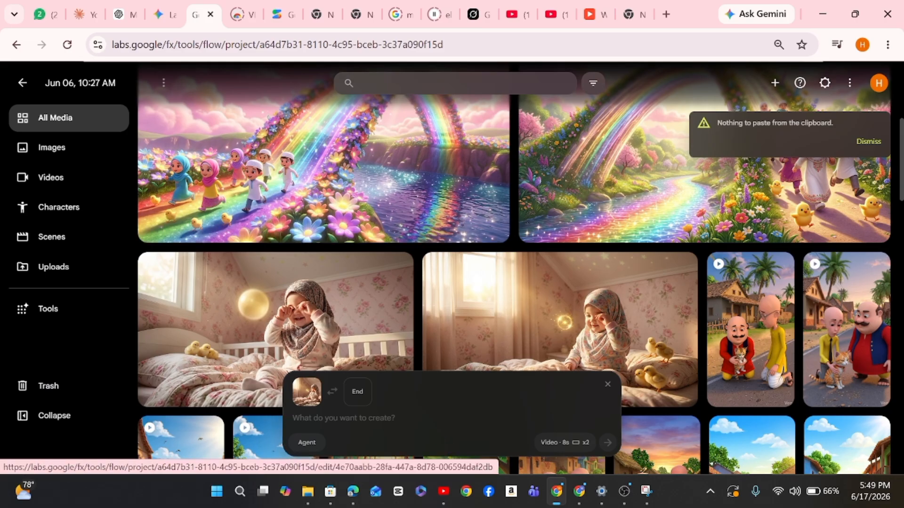
key(ctrl+v)
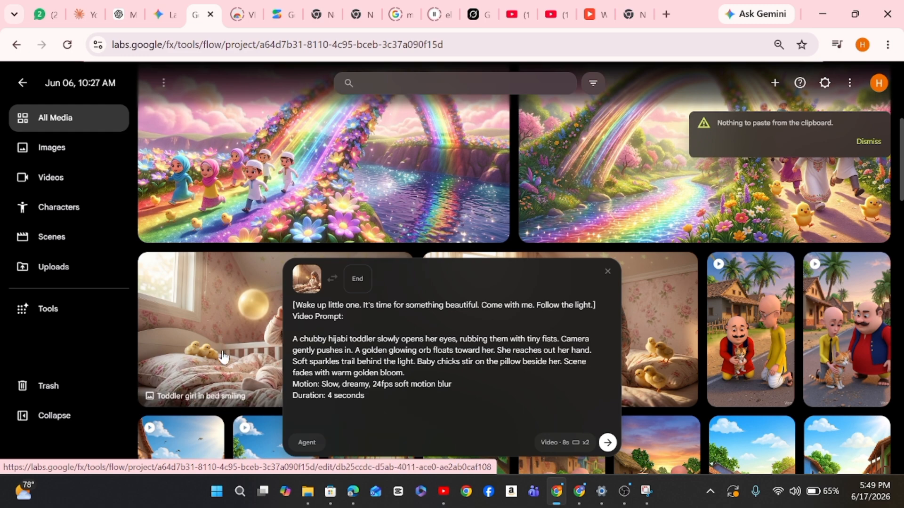
scroll(235, 365, down, 1)
scroll(235, 364, down, 3)
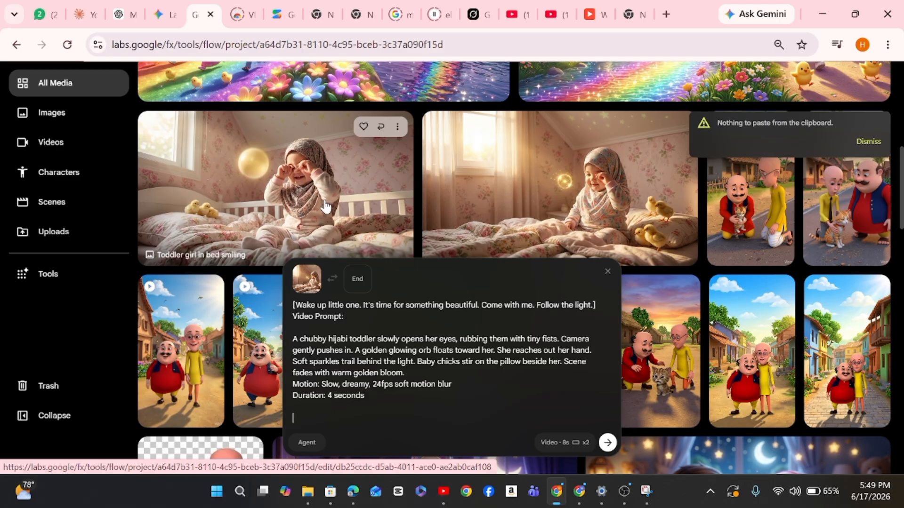
scroll(324, 206, up, 3)
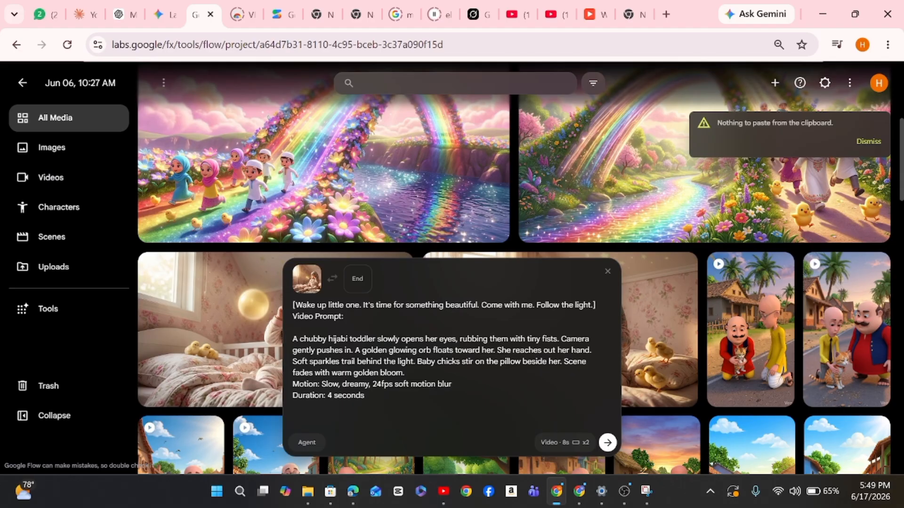
scroll(264, 341, down, 2)
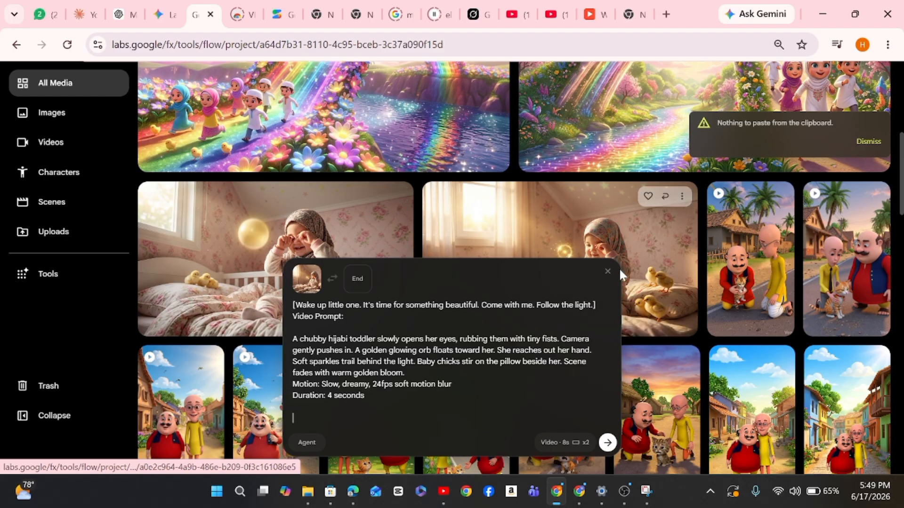
click(608, 273)
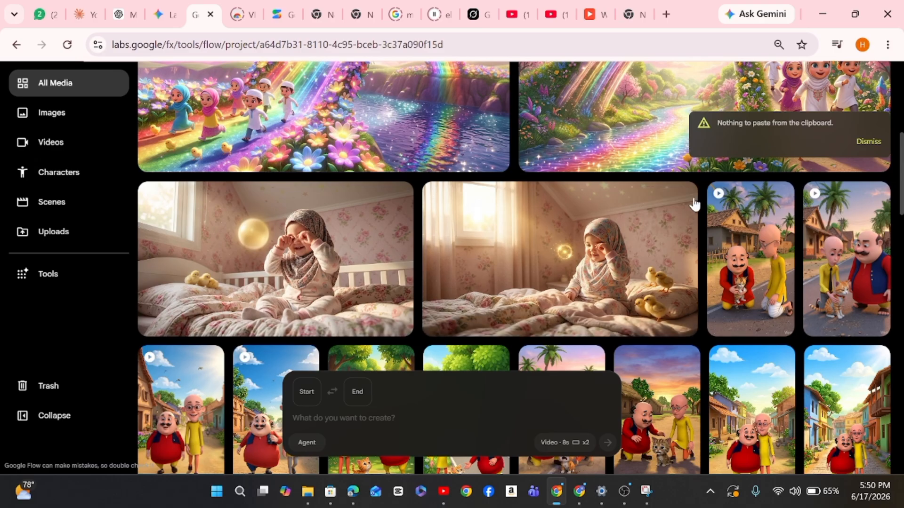
Reuse the prompt of the toddler image with the curtained window, append a "3D CARTOON PICXAR" style instruction, and generate new images
click(682, 197)
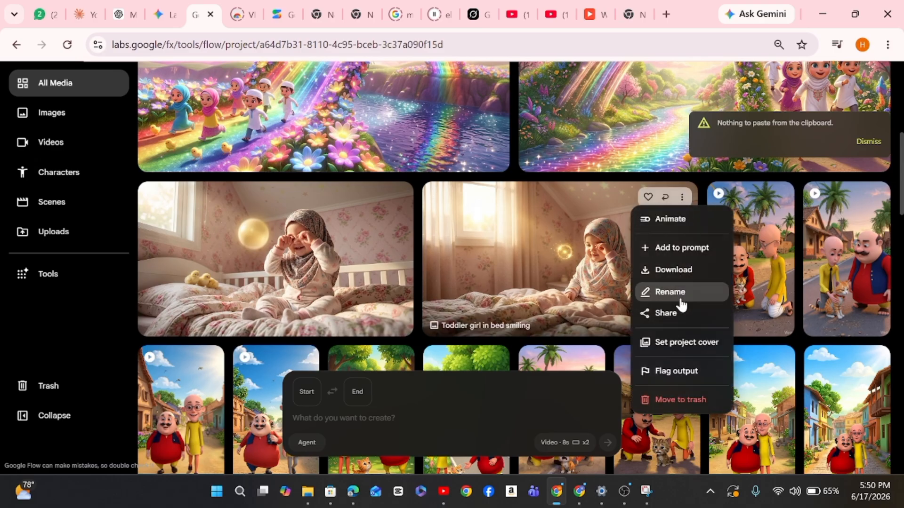
click(614, 347)
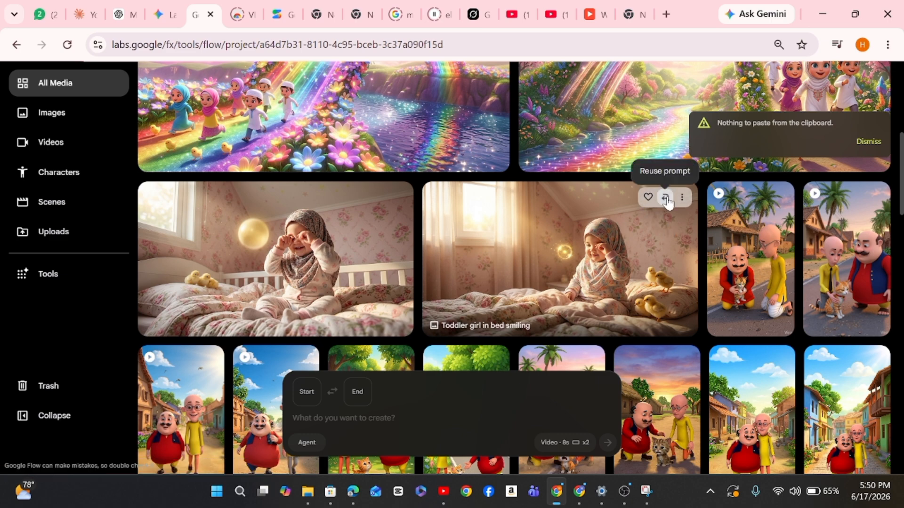
scroll(667, 201, down, 1)
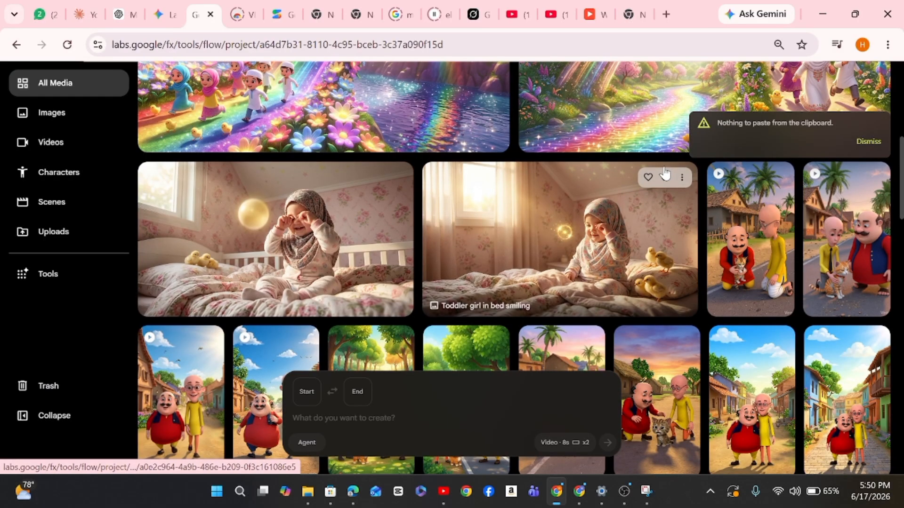
click(666, 178)
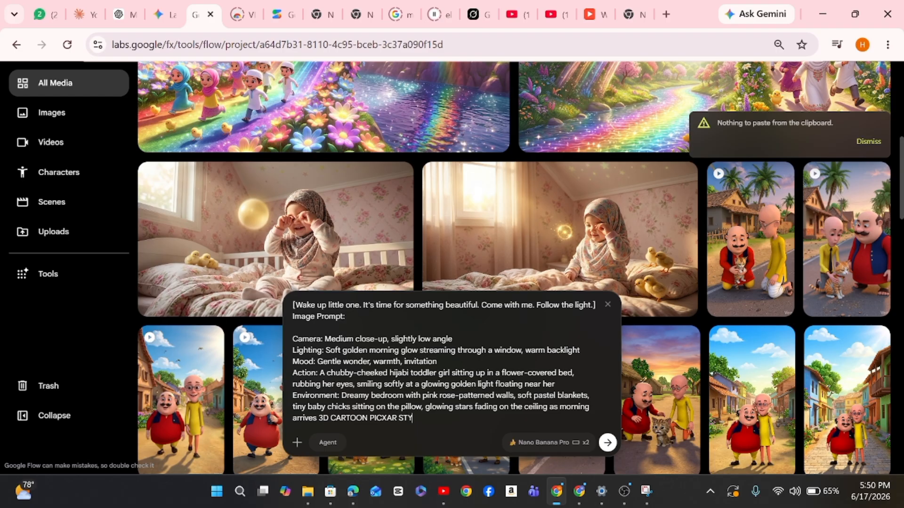
key(Return)
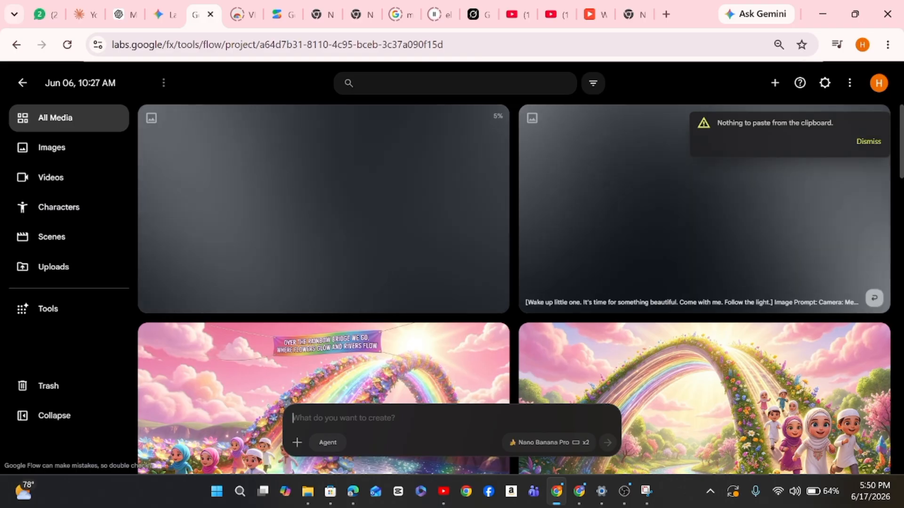
Animate the rainbow bridge image without the banner as a start frame and set the video model to Veo 3.1 - Lite
scroll(516, 291, down, 3)
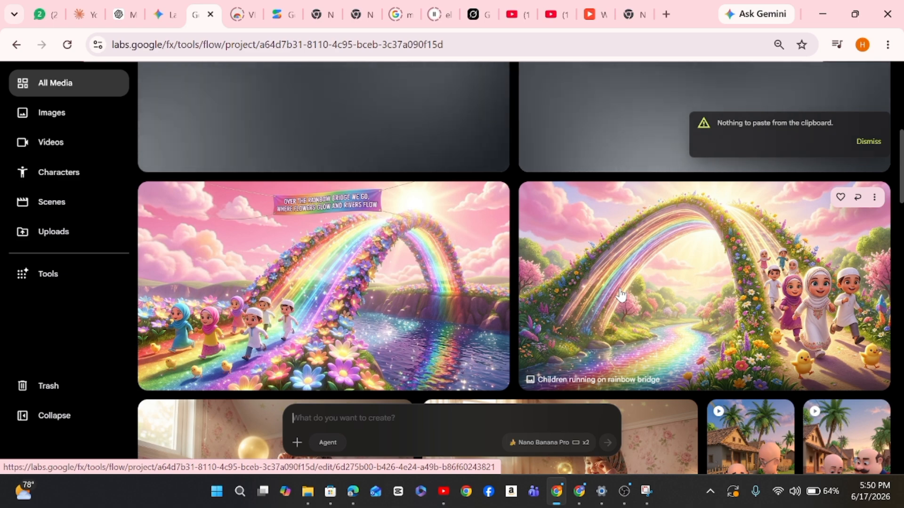
scroll(631, 301, up, 2)
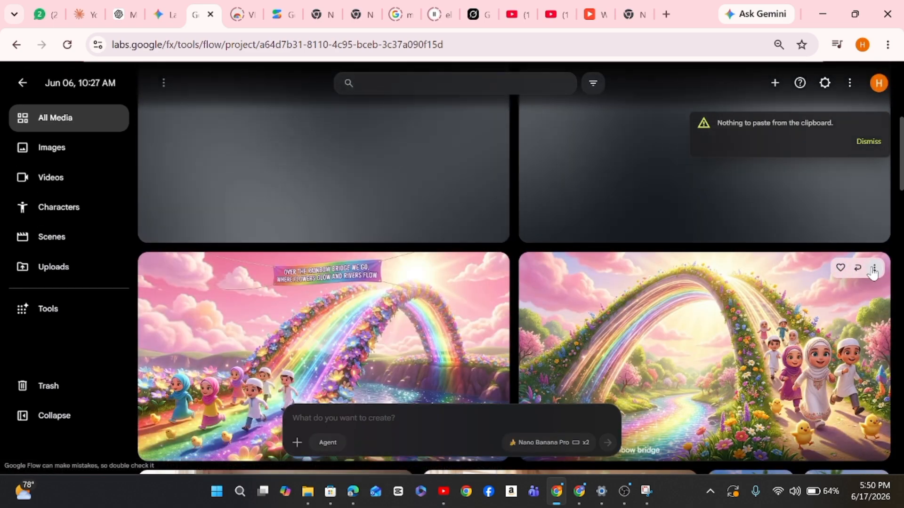
click(874, 267)
click(849, 291)
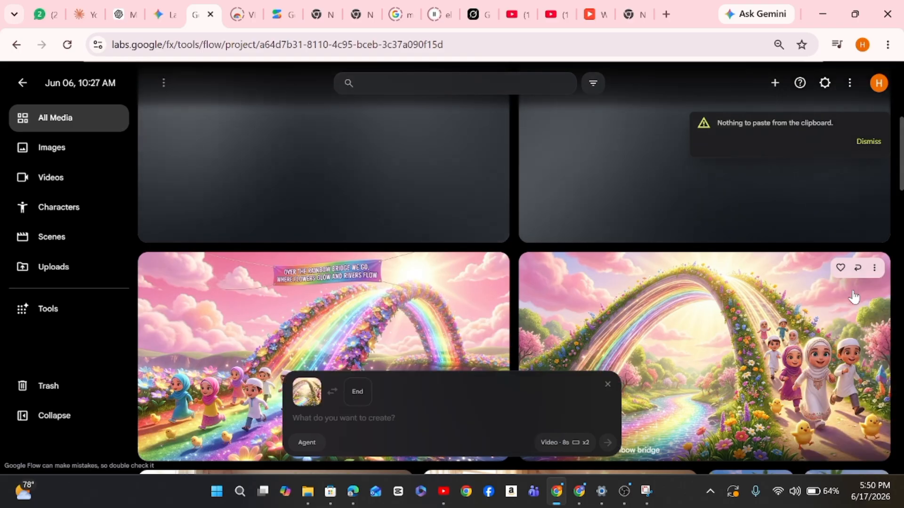
click(570, 442)
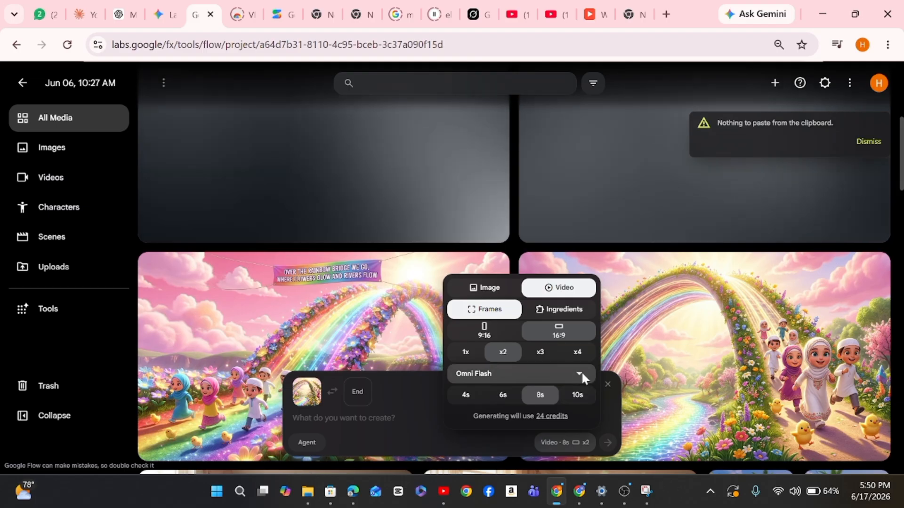
click(580, 375)
click(531, 301)
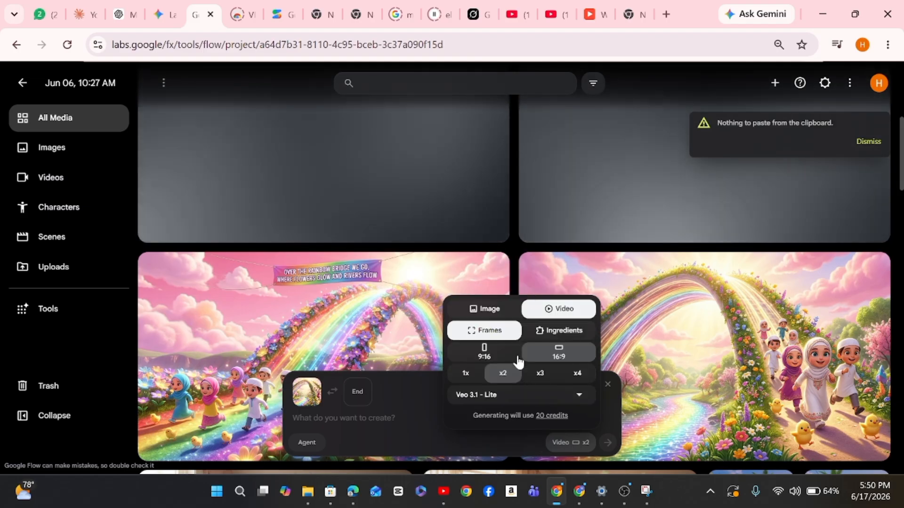
click(367, 418)
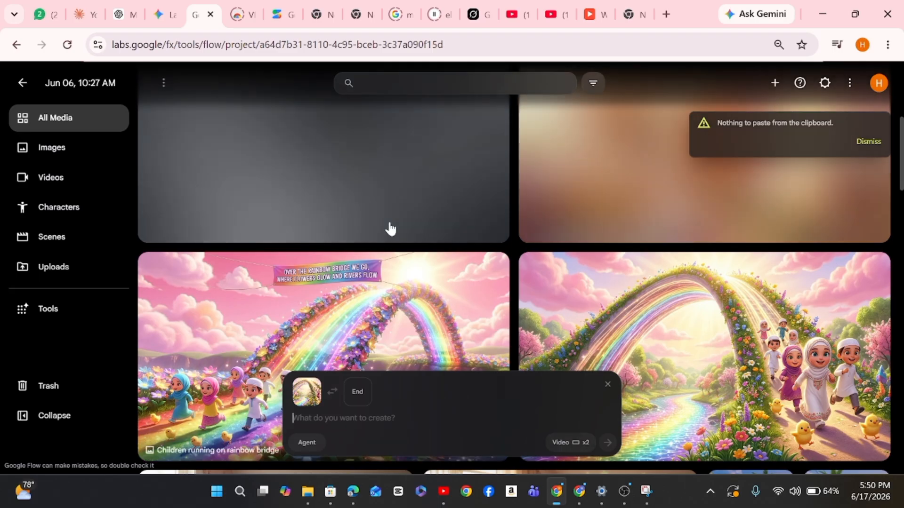
Replace the rainbow bridge start frame with the new cartoon image of the toddler in the pink hijab
scroll(473, 300, up, 1)
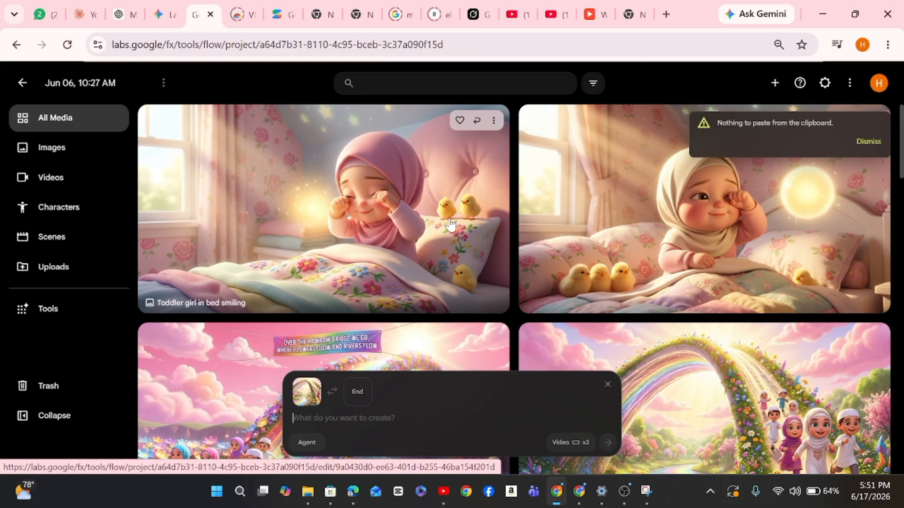
click(307, 392)
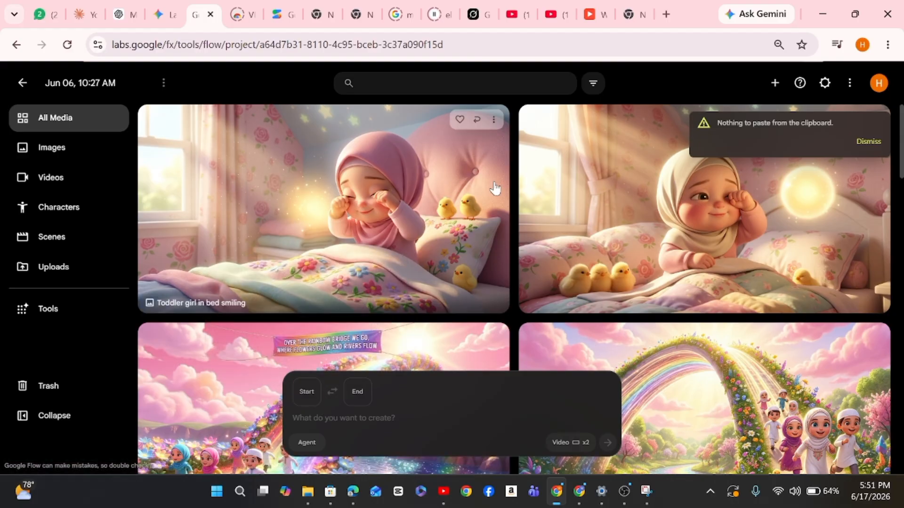
click(493, 120)
click(481, 142)
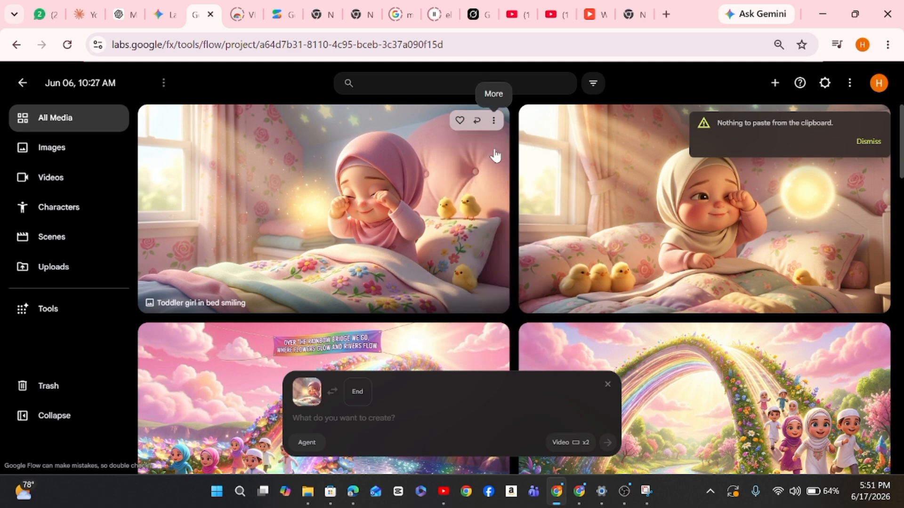
Paste the copied "Wake up little one" video prompt and generate the toddler videos
right_click(374, 420)
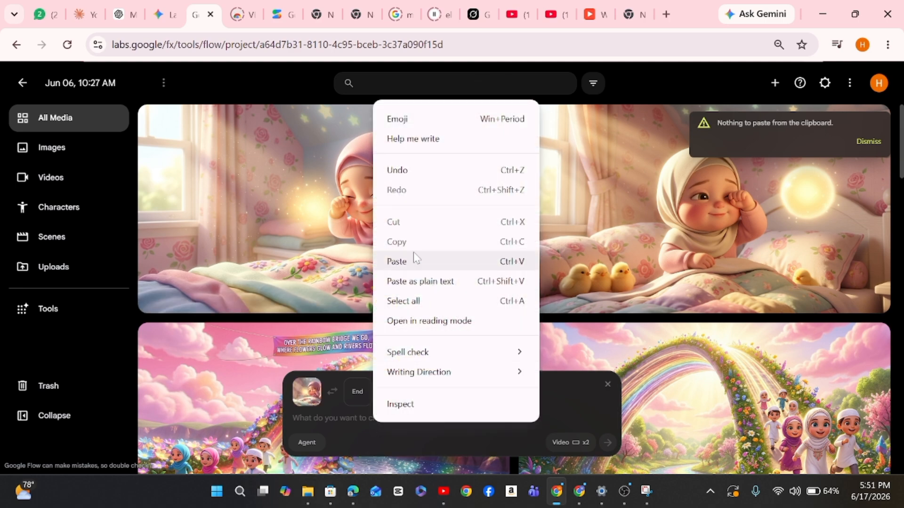
click(416, 262)
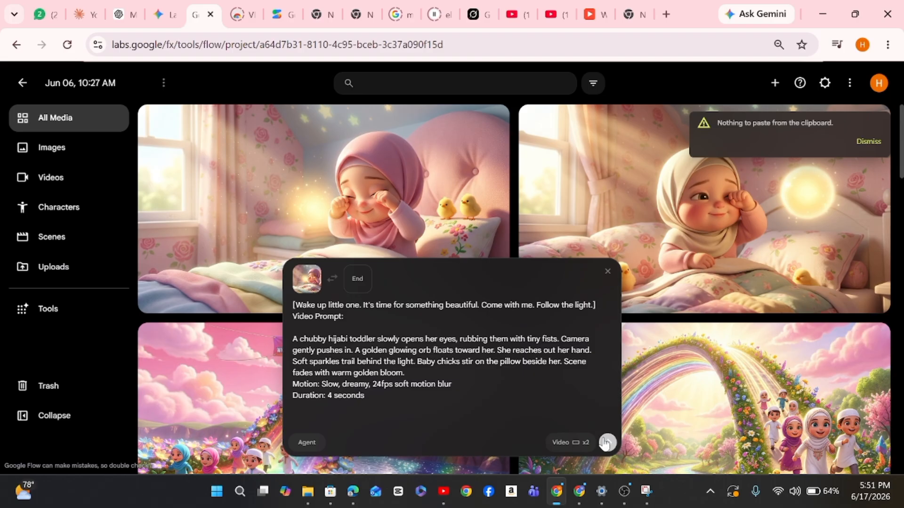
click(606, 443)
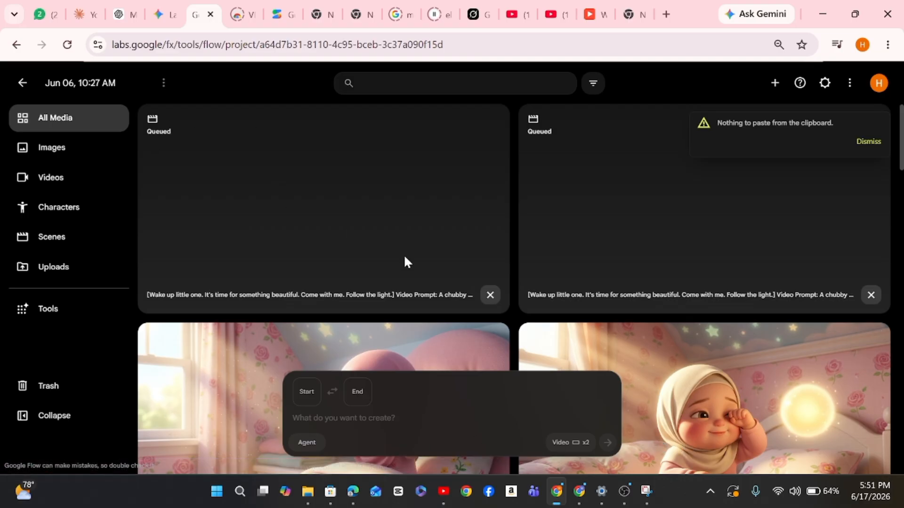
scroll(408, 262, down, 3)
scroll(406, 256, up, 3)
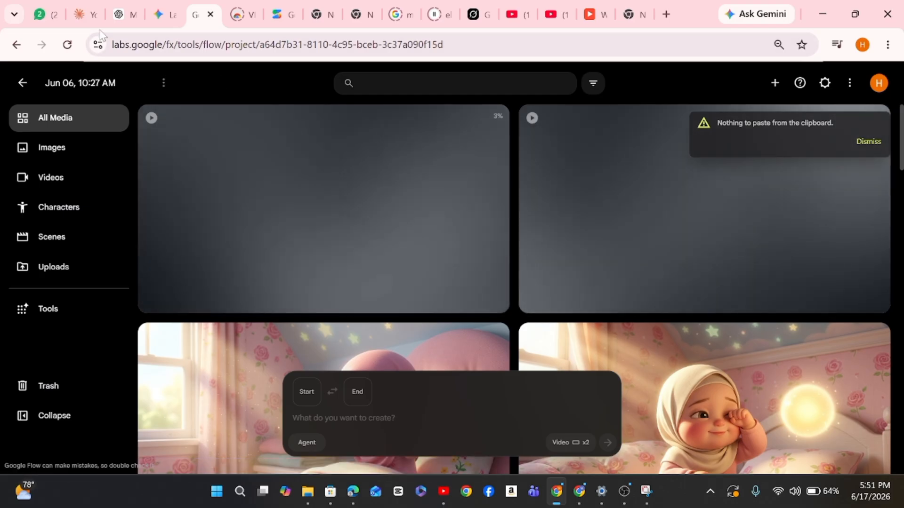
Switch to Claude and review the scene prompts and "The Rainbow Bridge to Paradise" script, finishing at the chat's latest message
click(90, 15)
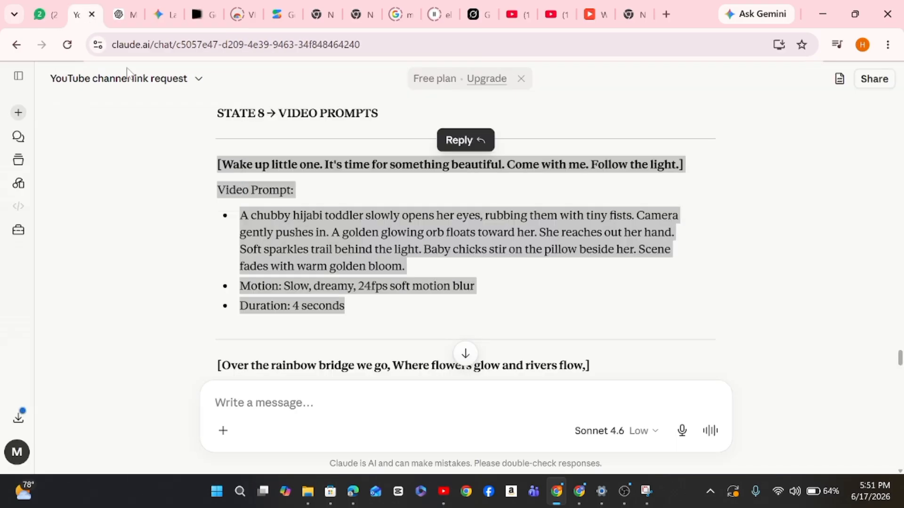
scroll(465, 235, down, 5)
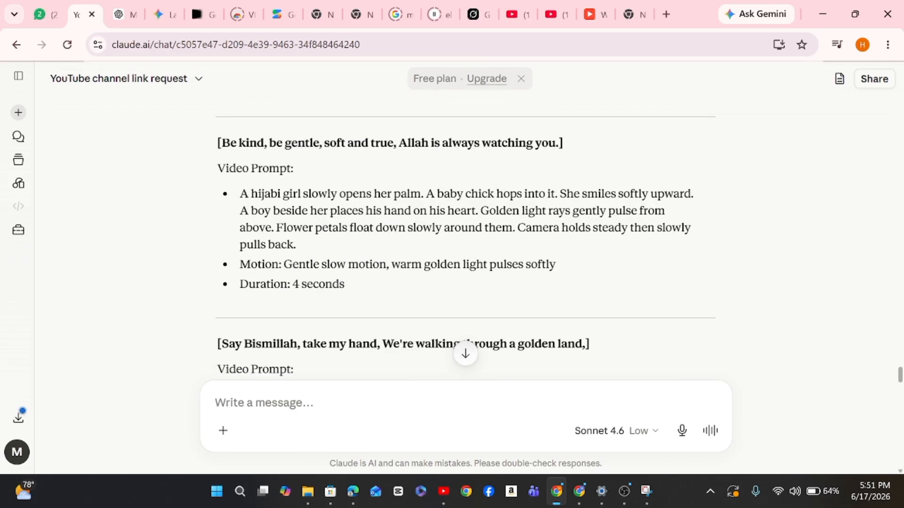
scroll(465, 235, down, 5)
scroll(465, 236, up, 15)
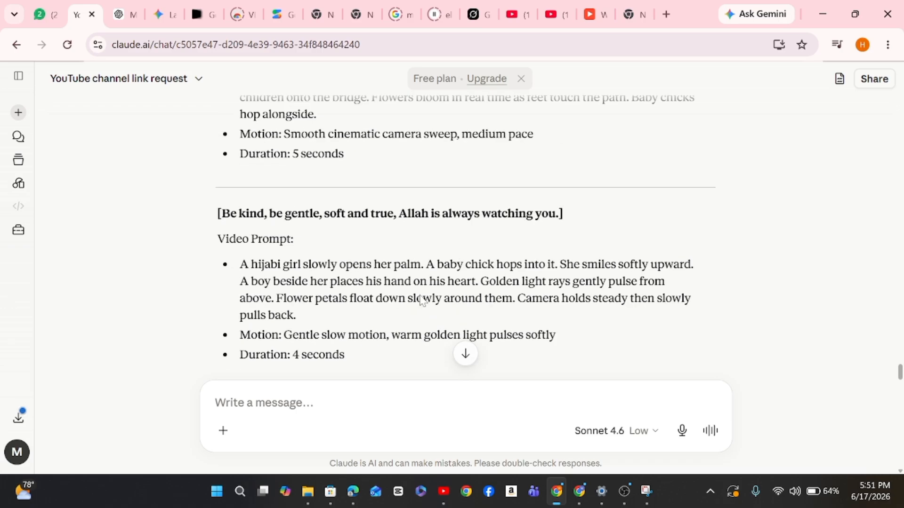
scroll(430, 297, up, 15)
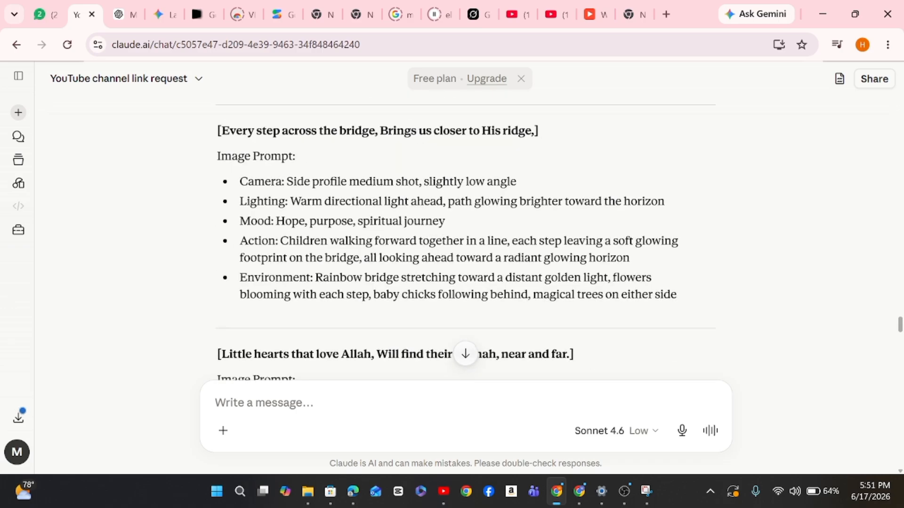
scroll(430, 297, up, 15)
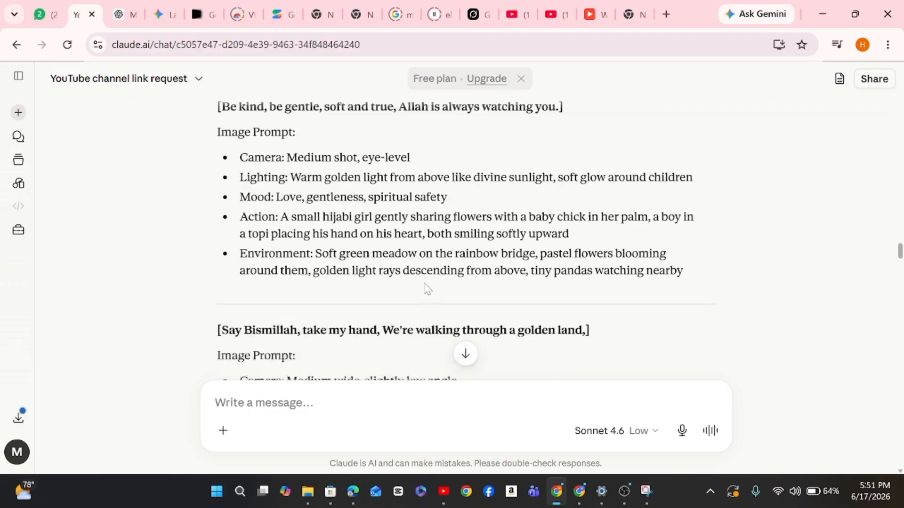
scroll(426, 288, up, 10)
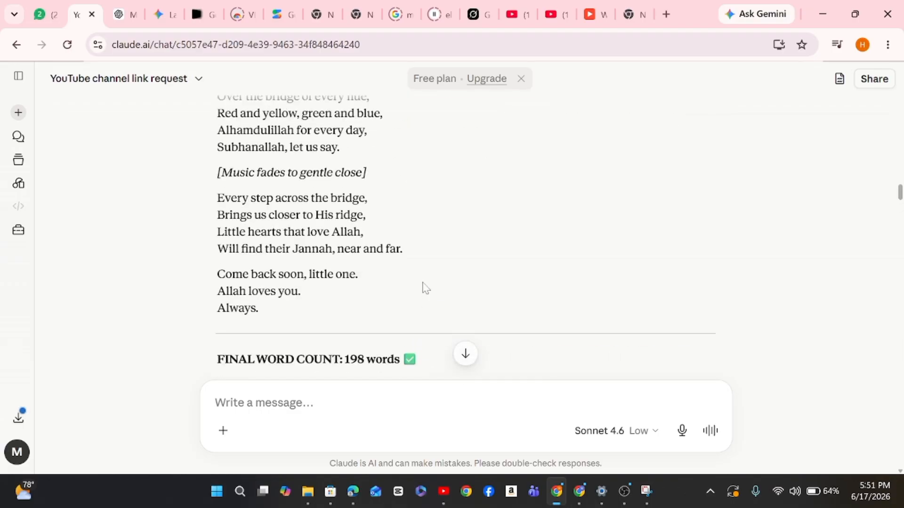
scroll(425, 287, up, 10)
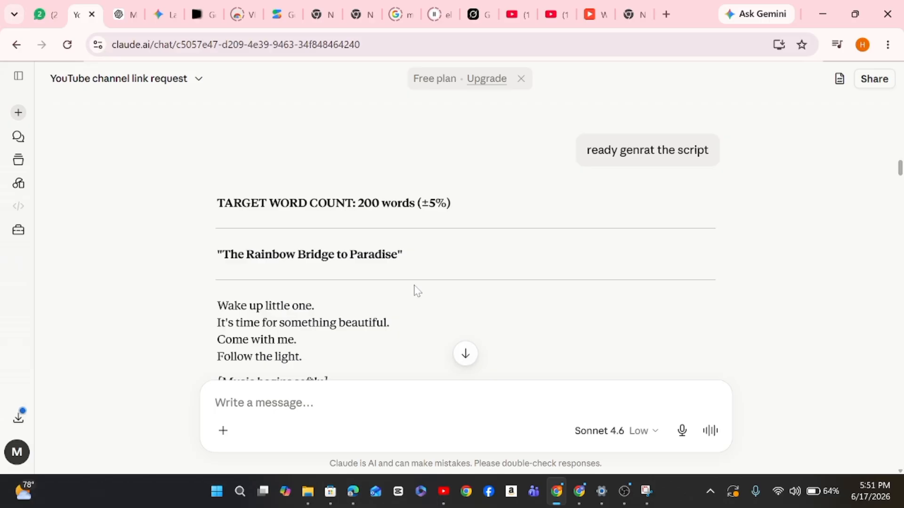
scroll(416, 292, down, 1)
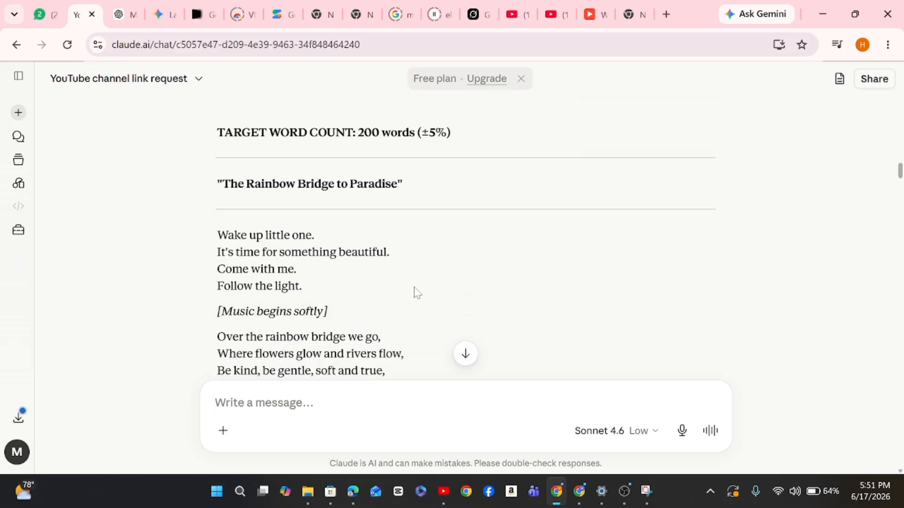
scroll(423, 235, down, 2)
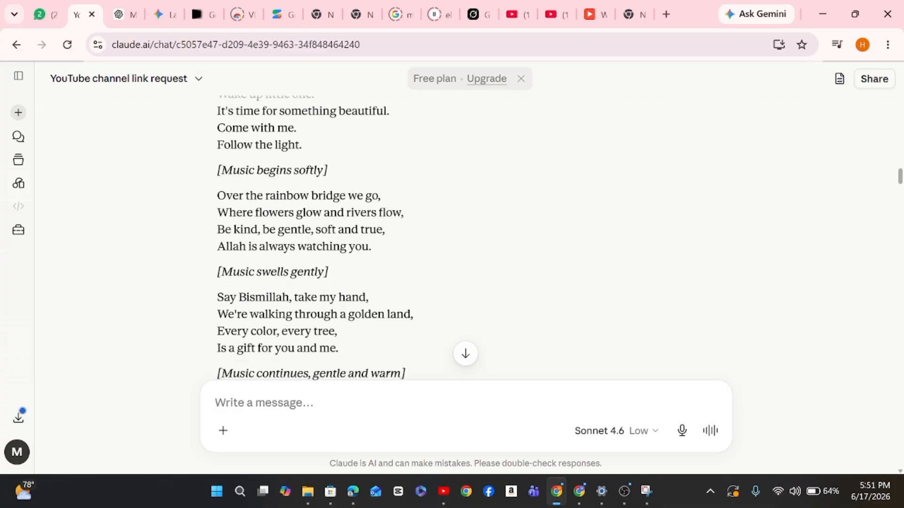
scroll(423, 235, up, 2)
scroll(423, 235, down, 5)
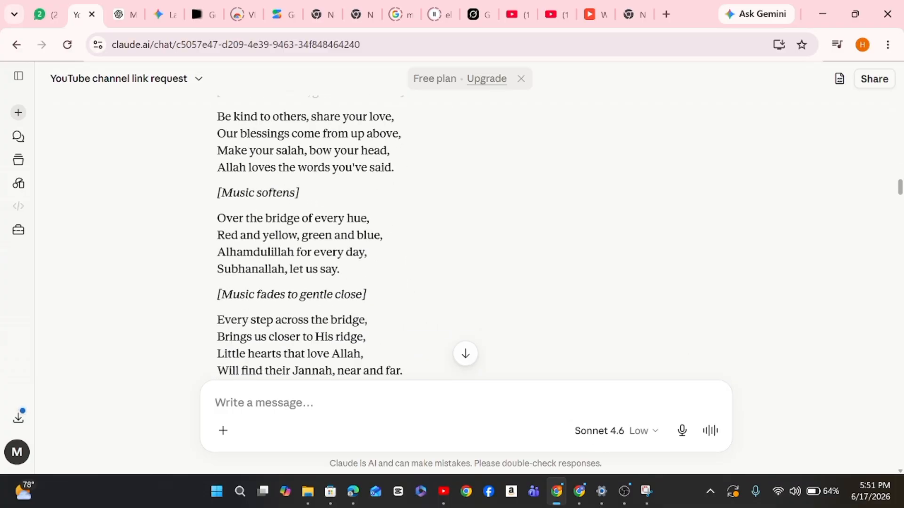
click(465, 356)
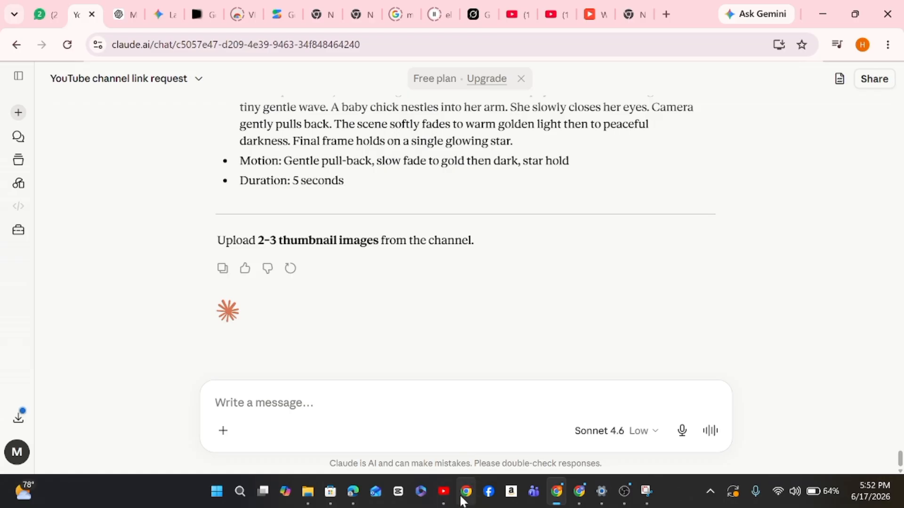
Switch to YouTube, go back from the playing naat to the IslamicFairyland channel's video list, and look over its latest thumbnails
click(444, 492)
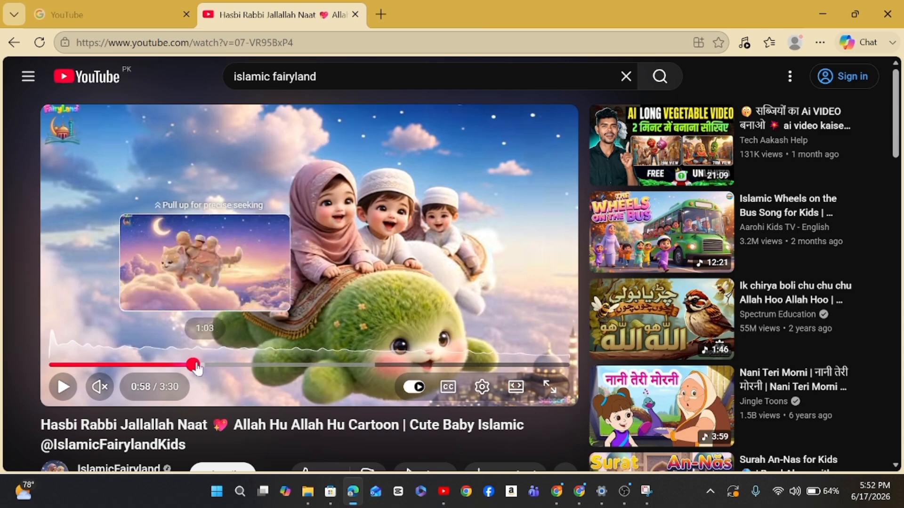
drag(197, 369, 19, 367)
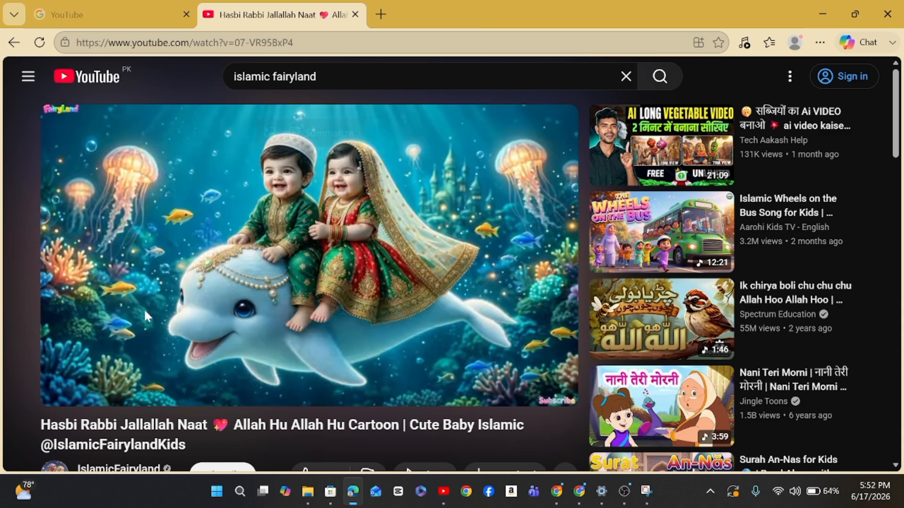
click(15, 42)
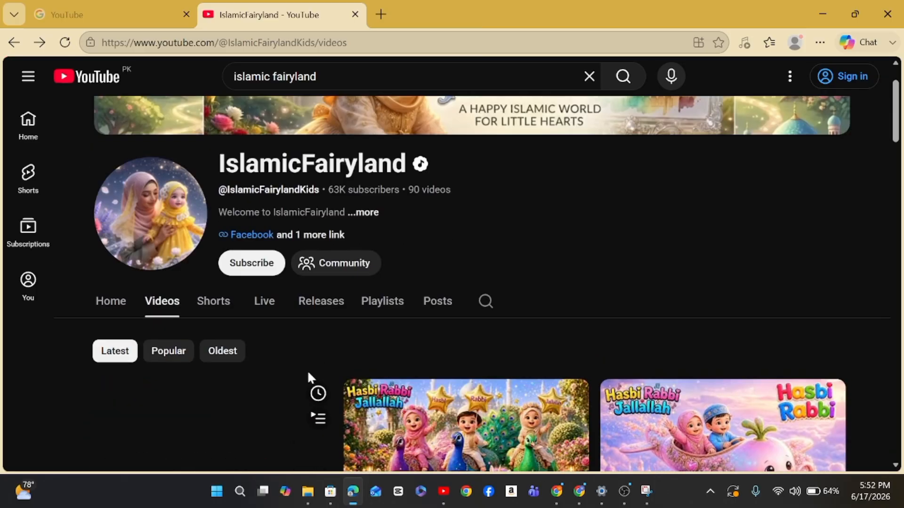
scroll(307, 370, down, 3)
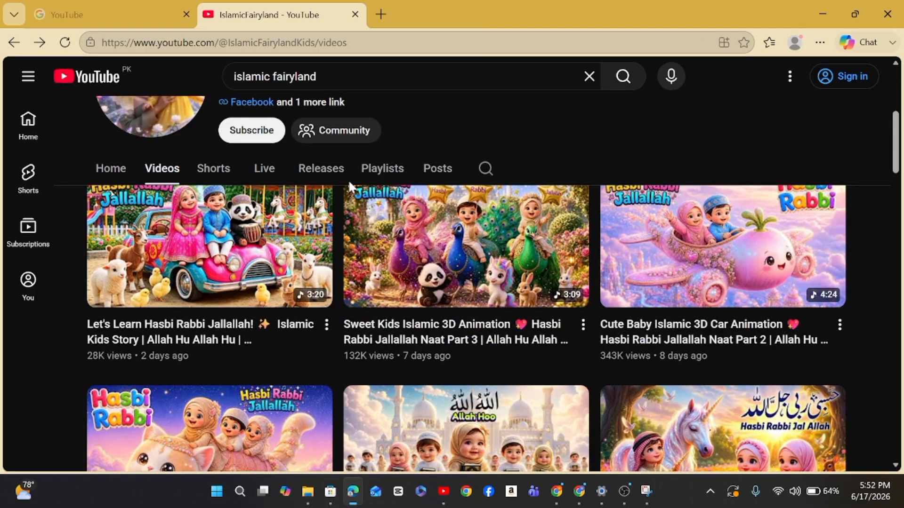
scroll(350, 160, down, 2)
scroll(433, 147, up, 3)
scroll(426, 174, down, 4)
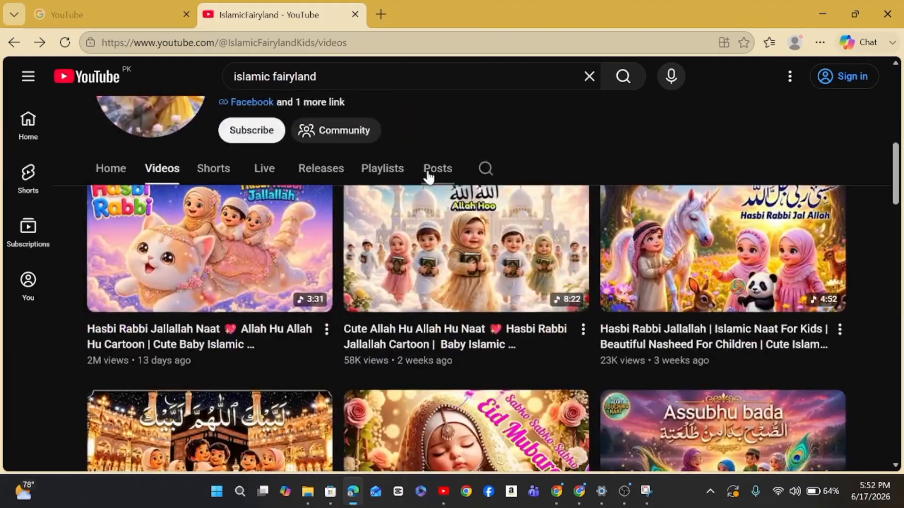
scroll(407, 252, up, 5)
scroll(414, 285, down, 3)
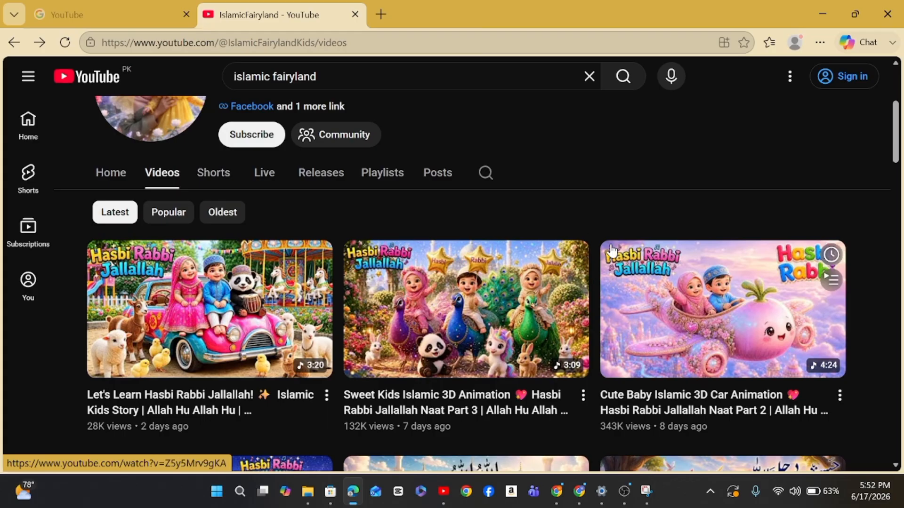
Capture the "Cute Baby Islamic 3D Car Animation" thumbnail with Snipping Tool and paste the copied image into the Claude message
key(super+shift+s)
drag(604, 240, 847, 372)
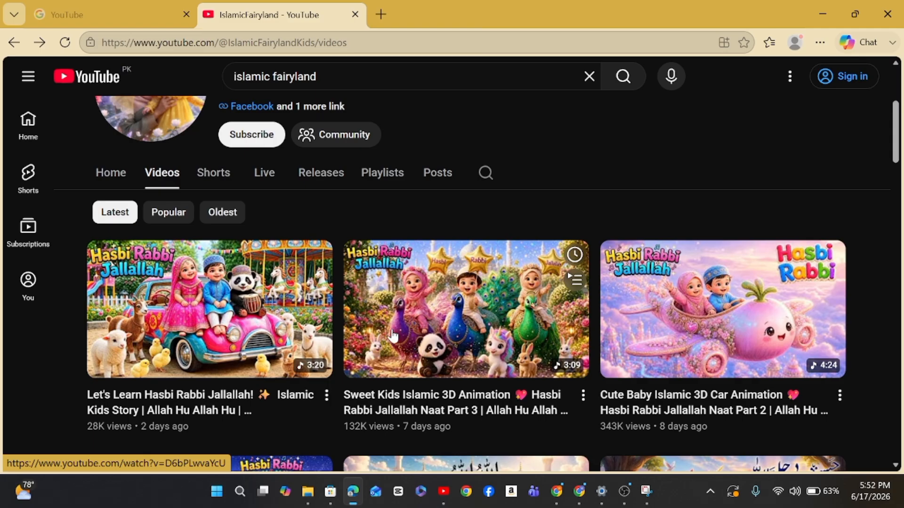
scroll(452, 313, down, 1)
scroll(452, 313, down, 3)
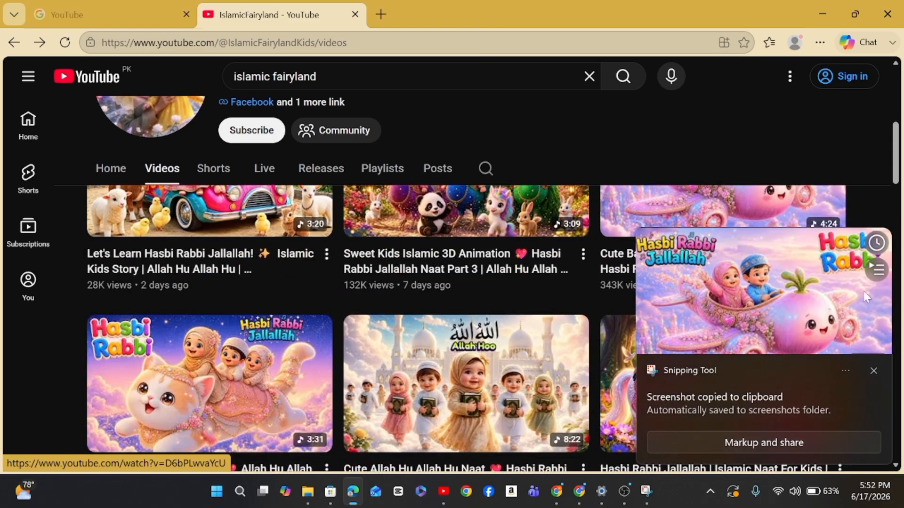
click(803, 309)
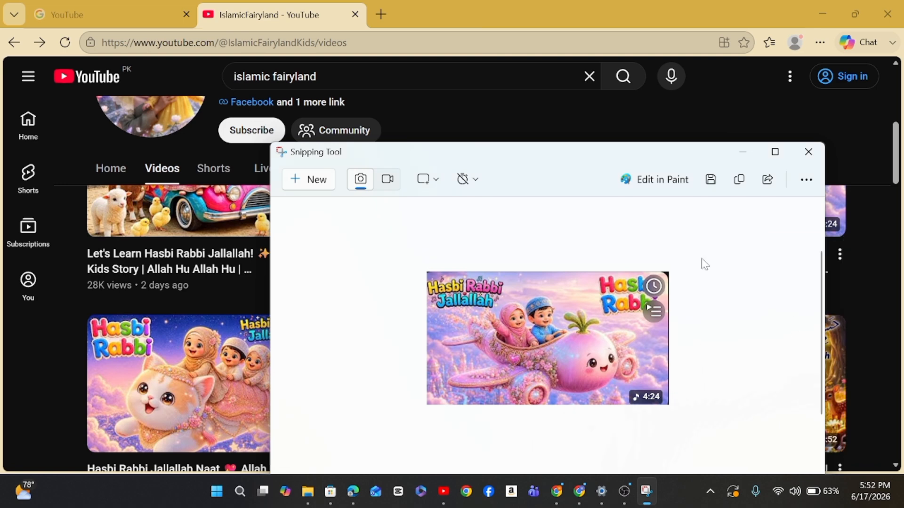
click(739, 179)
click(557, 491)
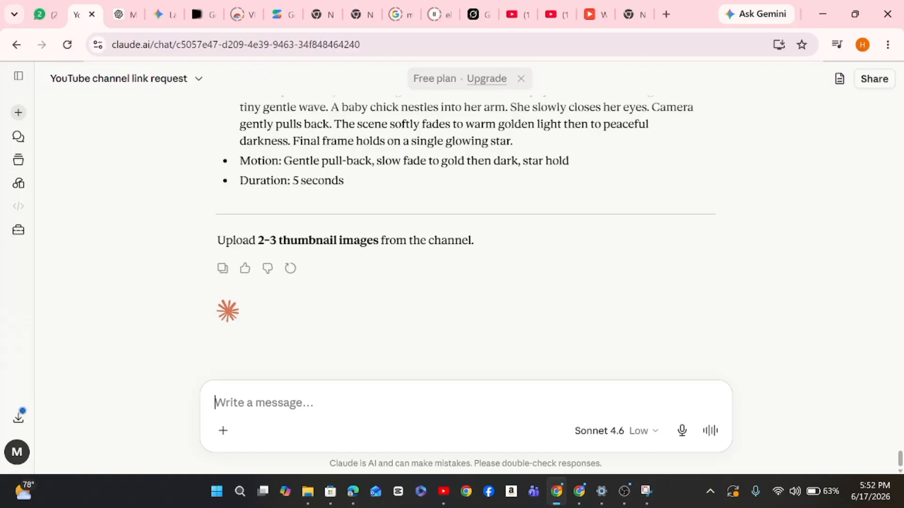
key(ctrl+v)
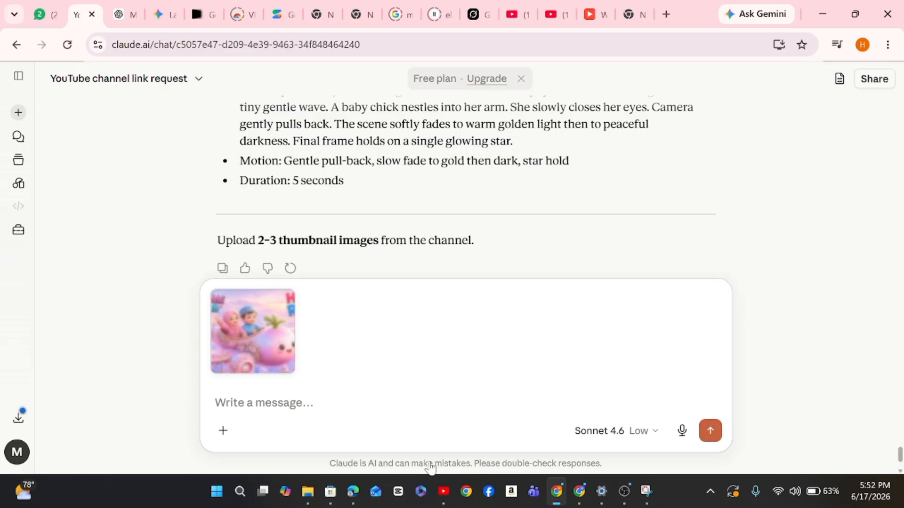
Capture the channel thumbnail of three children riding a flying cat and paste it into the same Claude message
click(443, 489)
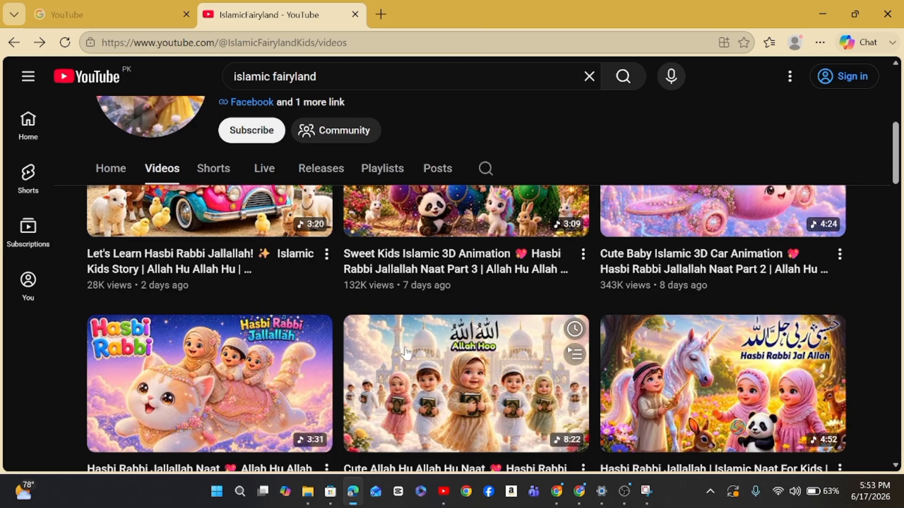
scroll(118, 313, down, 1)
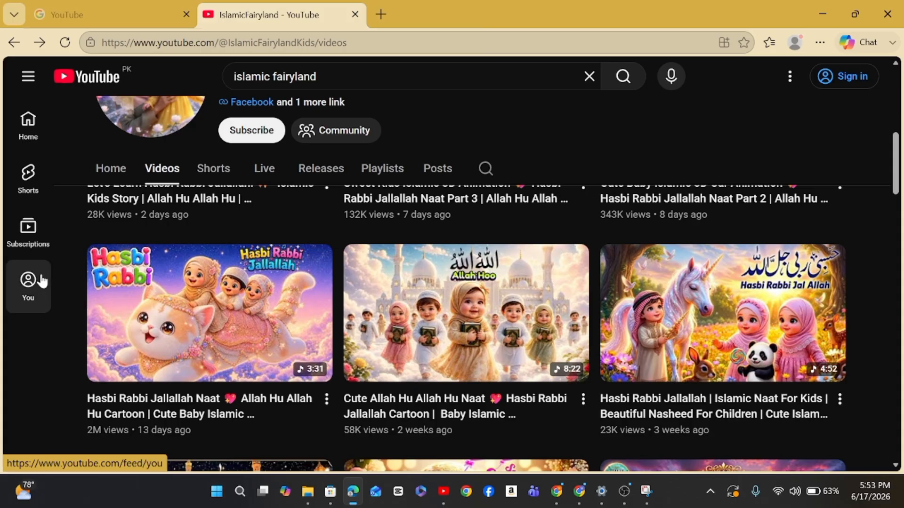
key(super+shift+s)
drag(90, 244, 332, 380)
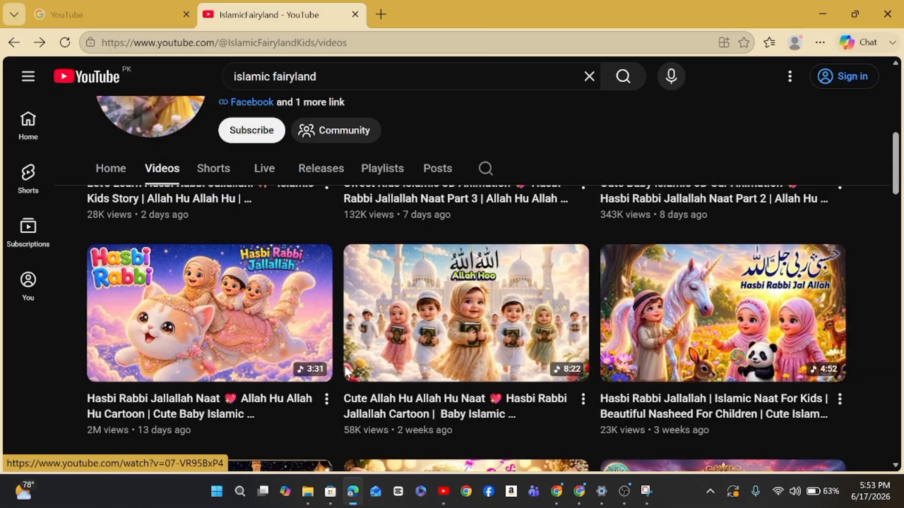
click(840, 328)
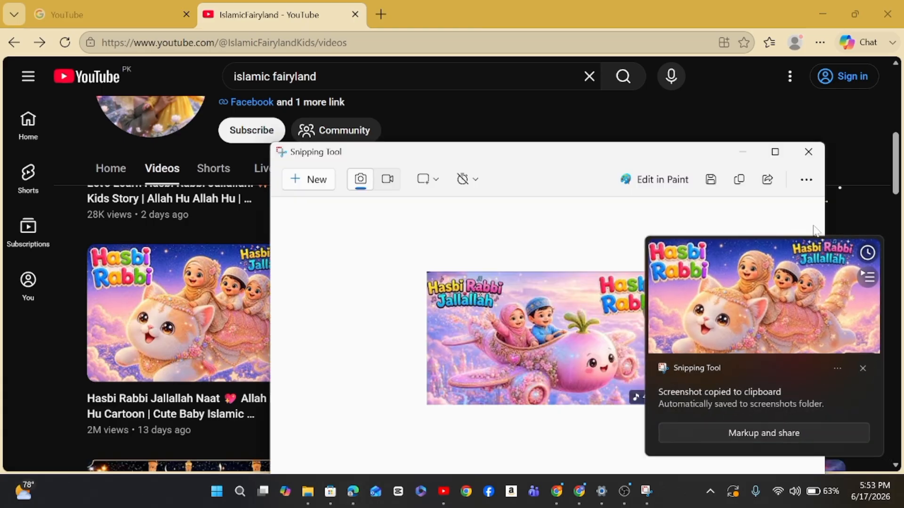
click(739, 184)
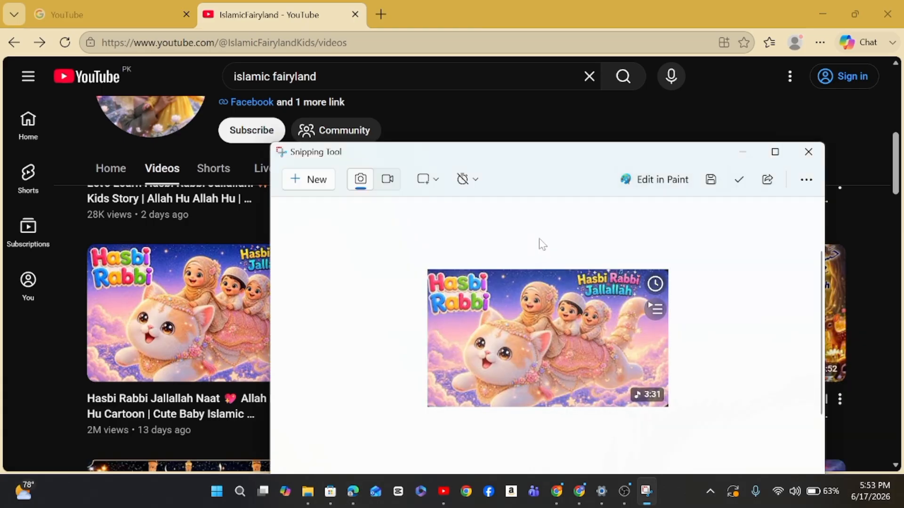
key(alt)
click(557, 492)
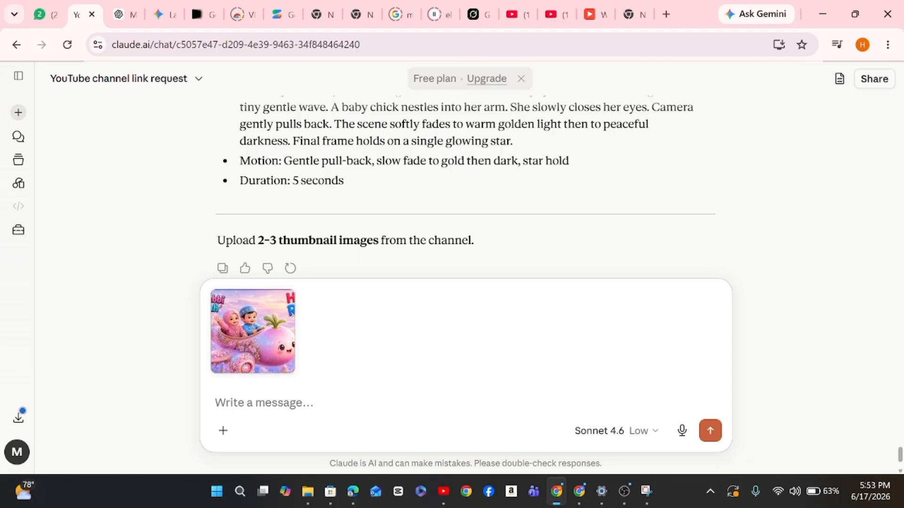
key(ctrl+v)
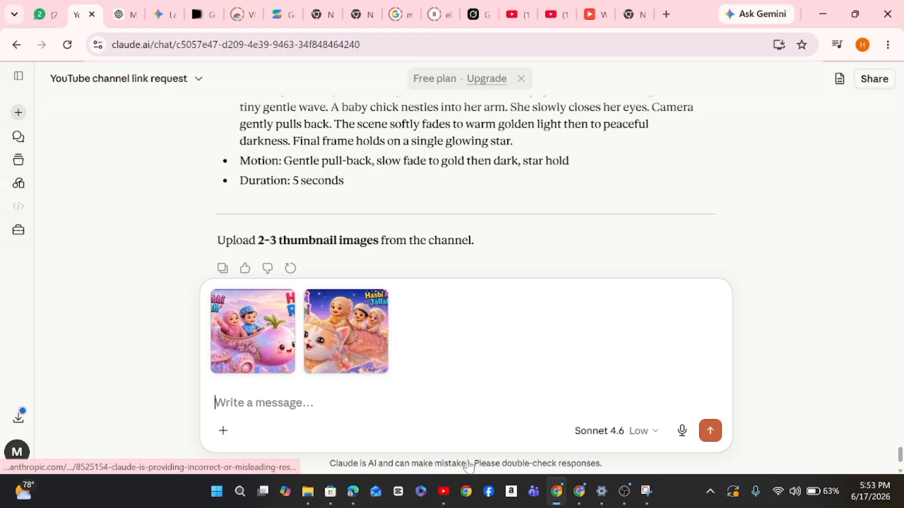
Switch to YouTube and look through the older thumbnails in the IslamicFairyland channel's video list, ending back at the latest videos
click(446, 492)
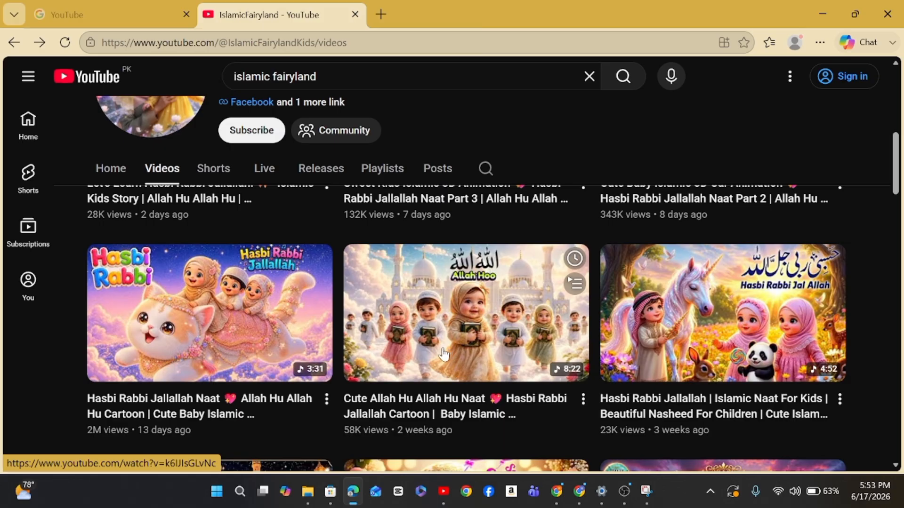
scroll(414, 367, down, 1)
scroll(403, 374, down, 2)
scroll(399, 379, down, 3)
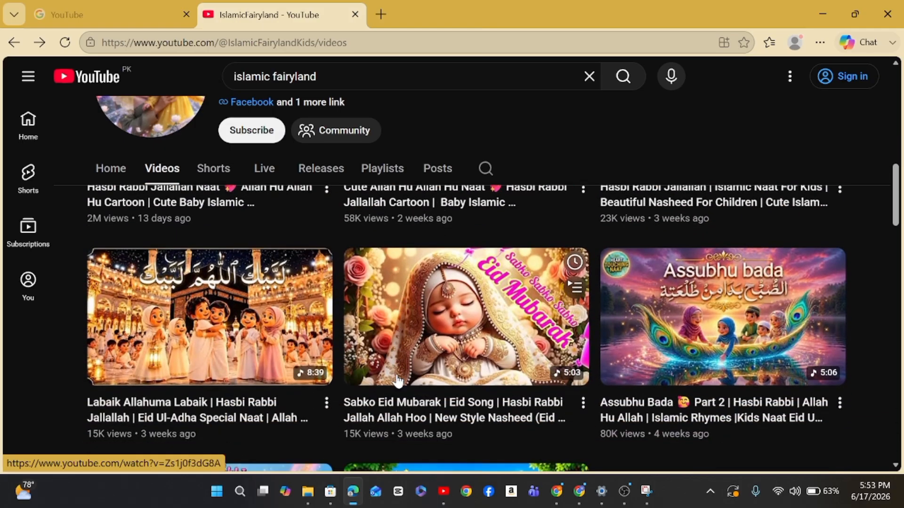
scroll(377, 387, down, 3)
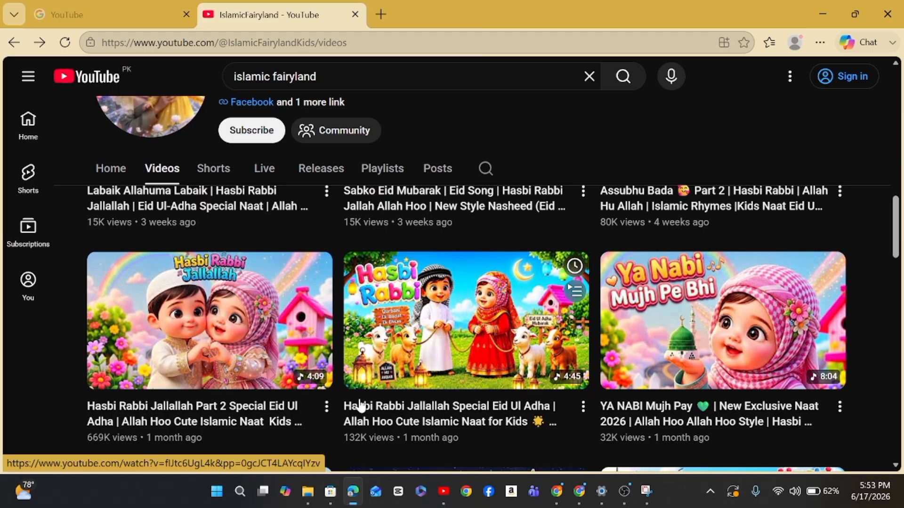
scroll(359, 405, down, 3)
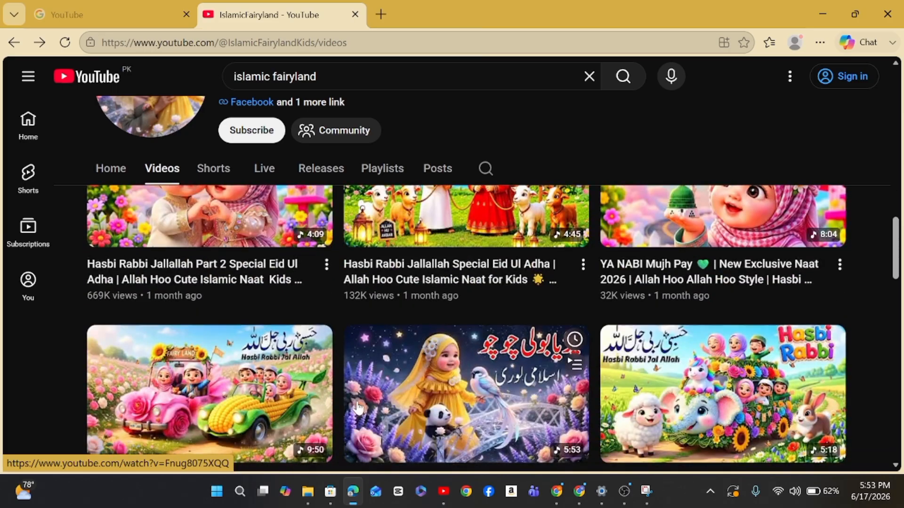
scroll(357, 409, down, 6)
scroll(358, 408, up, 4)
scroll(358, 409, down, 1)
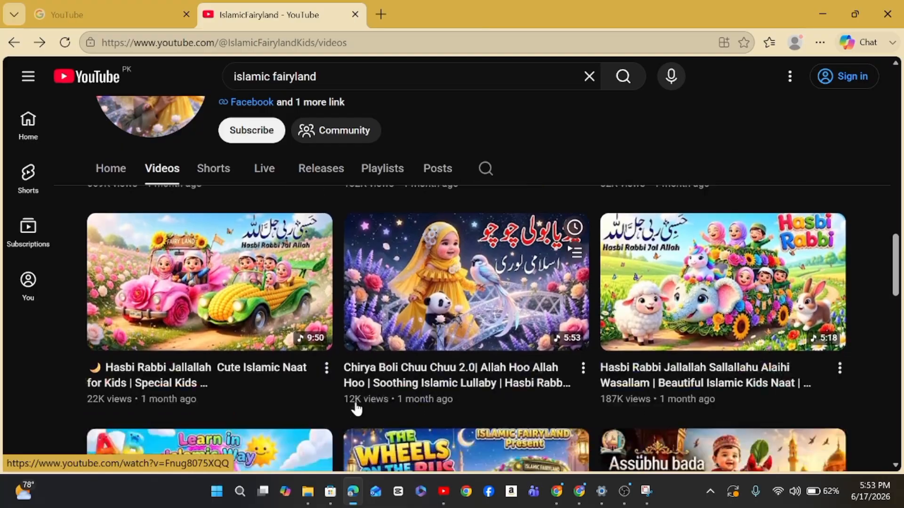
scroll(356, 408, down, 2)
scroll(361, 409, up, 10)
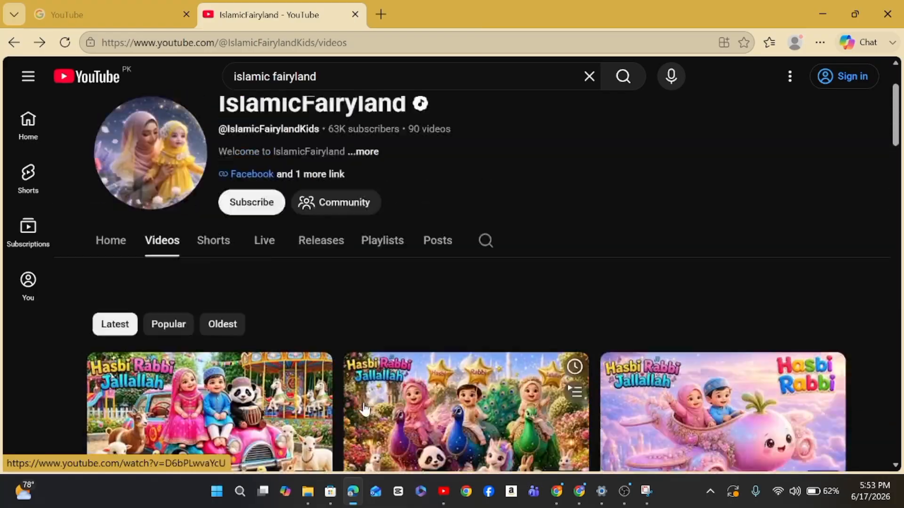
scroll(364, 410, up, 2)
scroll(362, 410, down, 4)
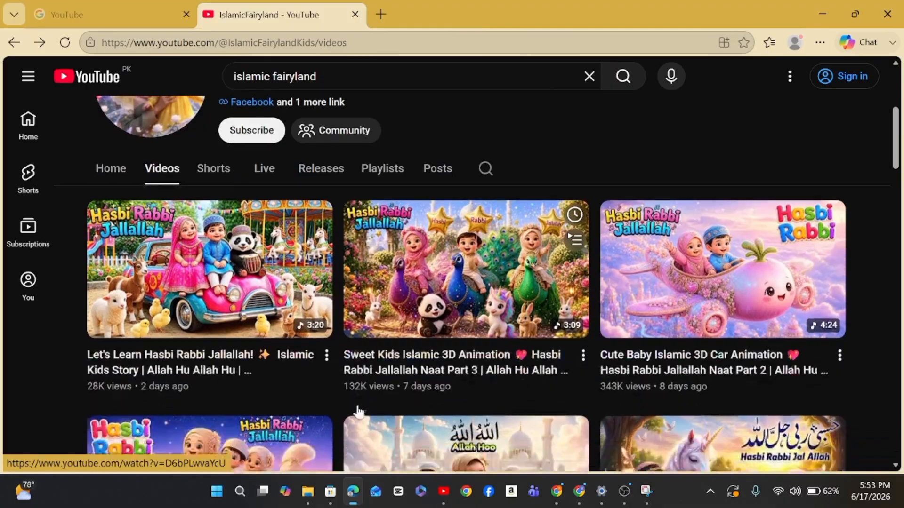
scroll(365, 349, up, 1)
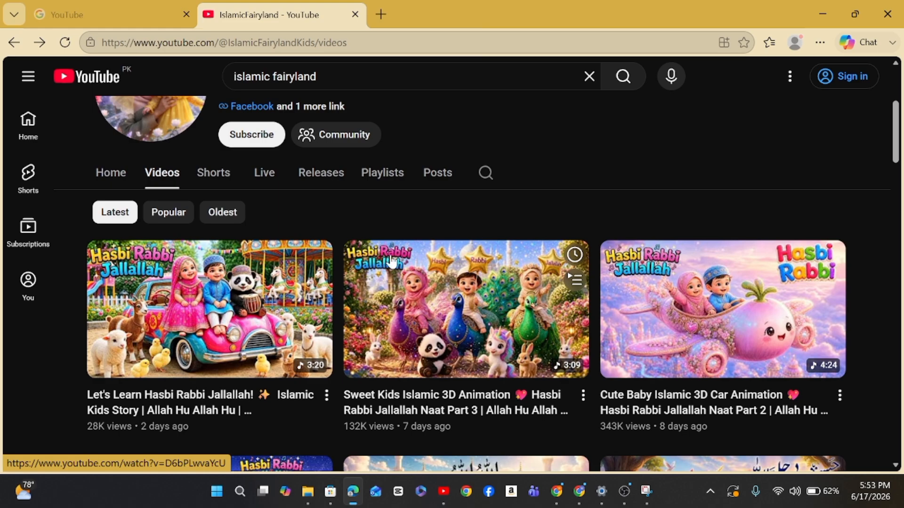
Capture the "Sweet Kids Islamic 3D Animation" thumbnail with Snipping Tool and copy the captured image
key(super+shift+s)
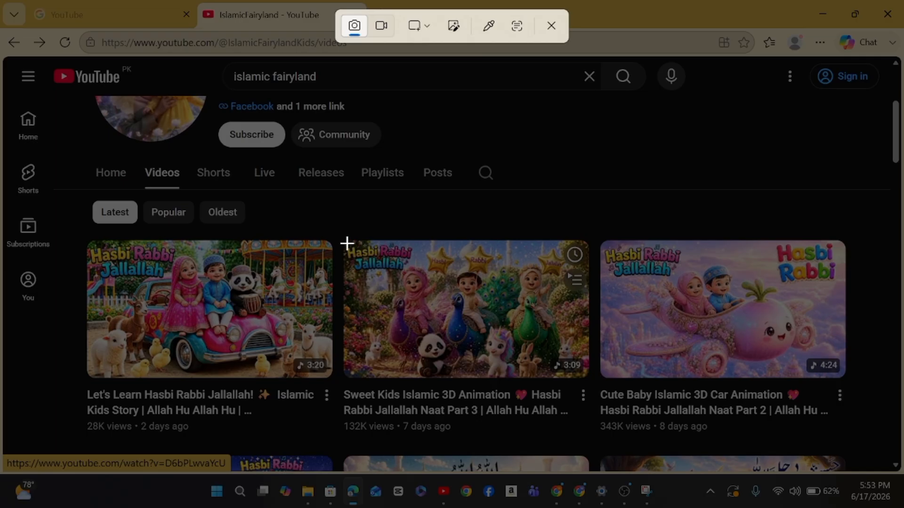
drag(347, 243, 589, 377)
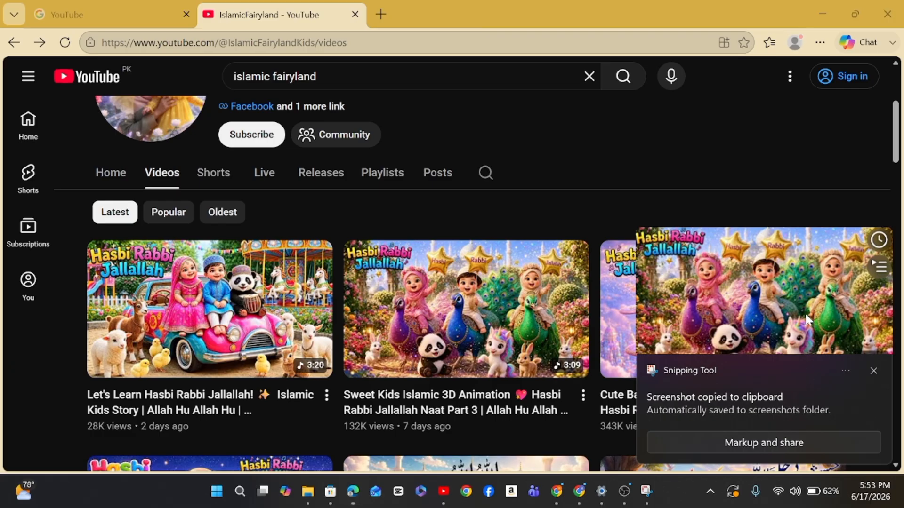
click(804, 312)
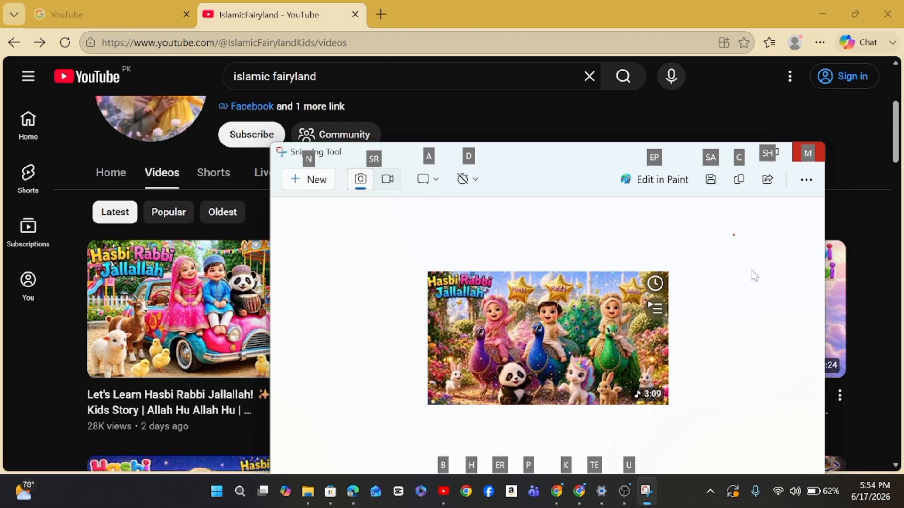
click(739, 185)
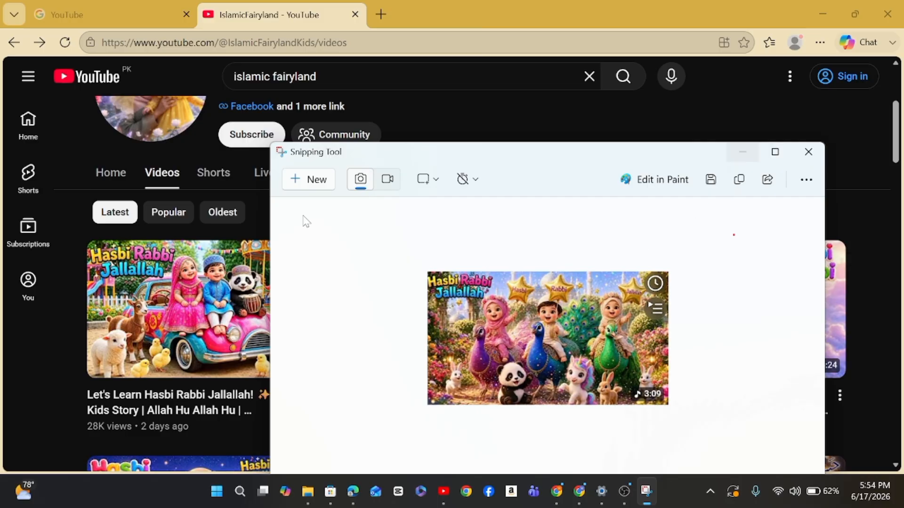
key(alt)
Switch to Claude, paste the copied thumbnail as the third image in the message, and send it
click(556, 495)
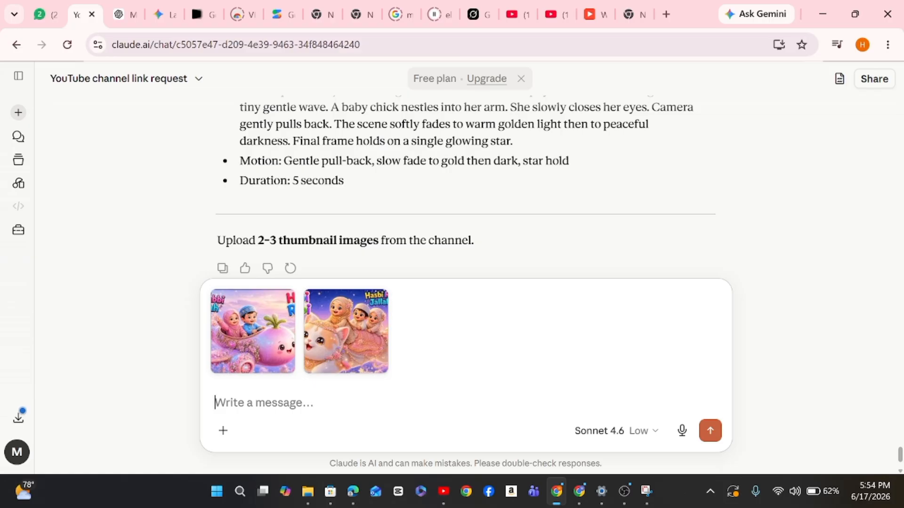
key(ctrl+v)
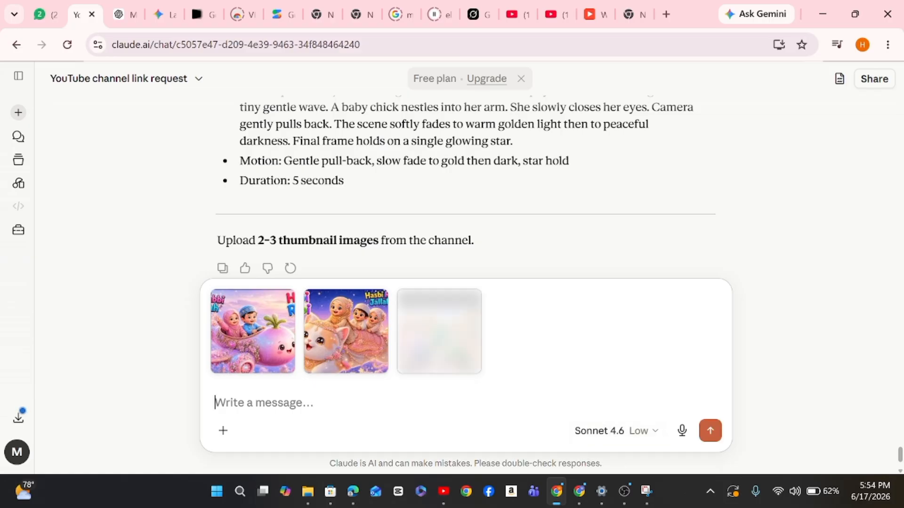
click(711, 437)
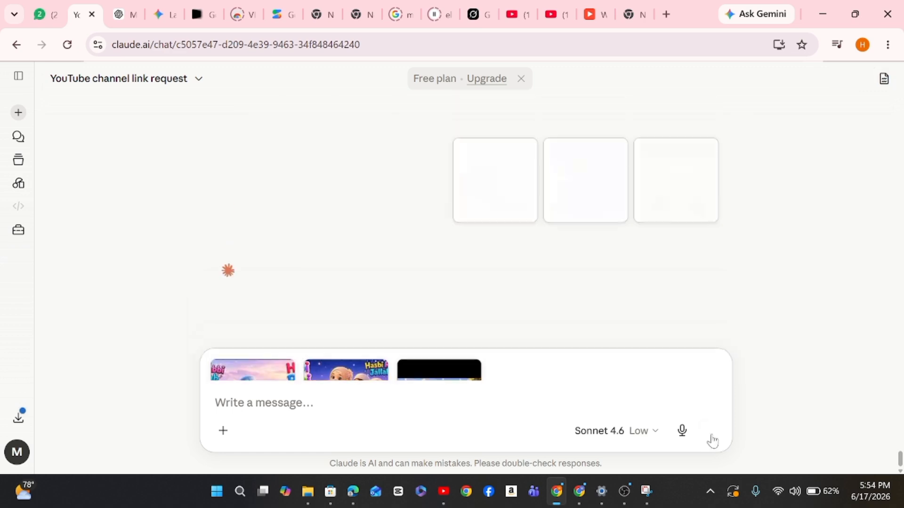
click(441, 491)
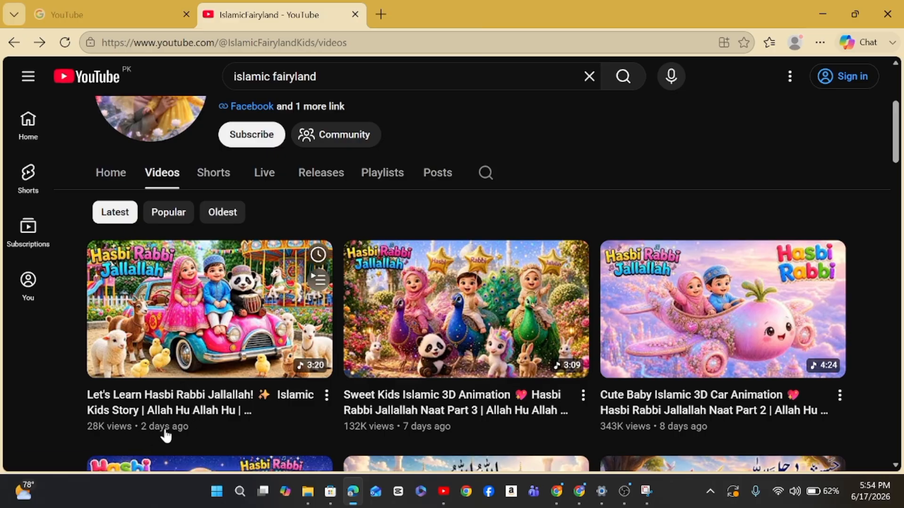
scroll(207, 431, down, 2)
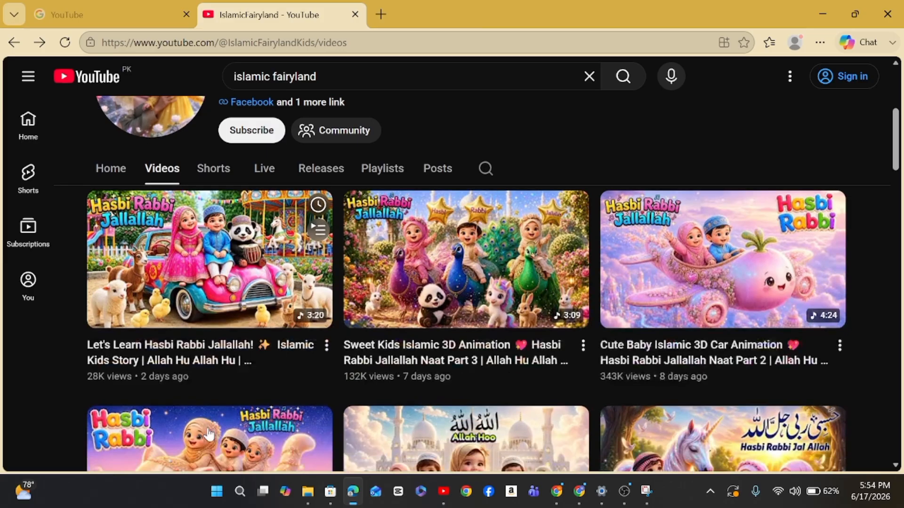
scroll(216, 431, up, 6)
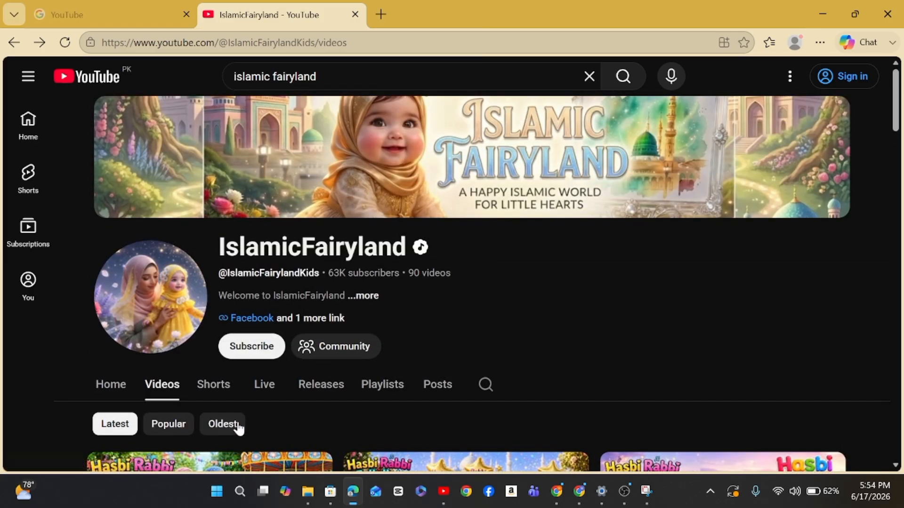
scroll(259, 404, down, 4)
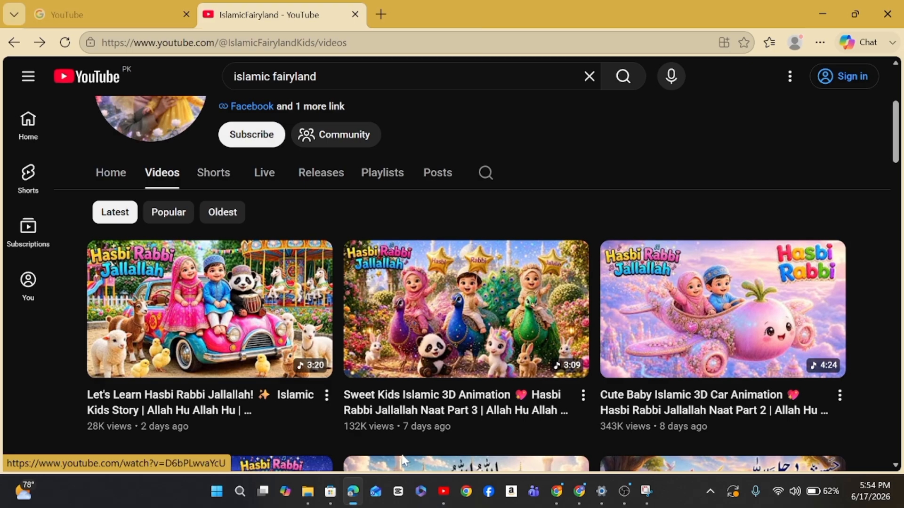
click(557, 491)
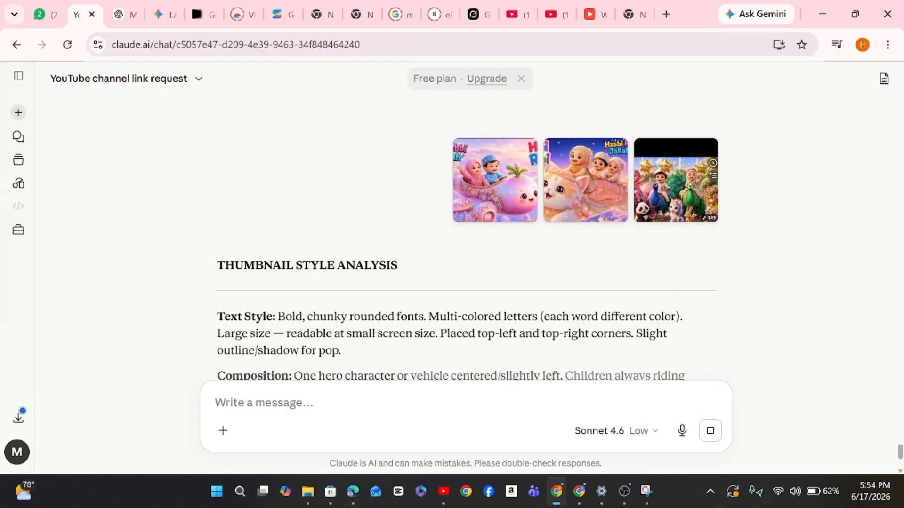
Review Claude's thumbnail style analysis, the five thumbnail concepts, the SEO tags and hashtags, ending at the Word export question
scroll(353, 235, down, 2)
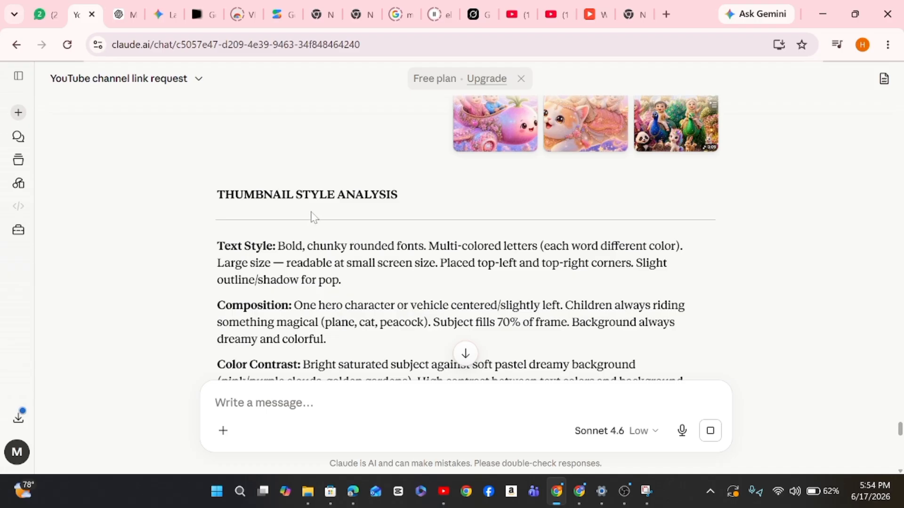
scroll(312, 216, down, 8)
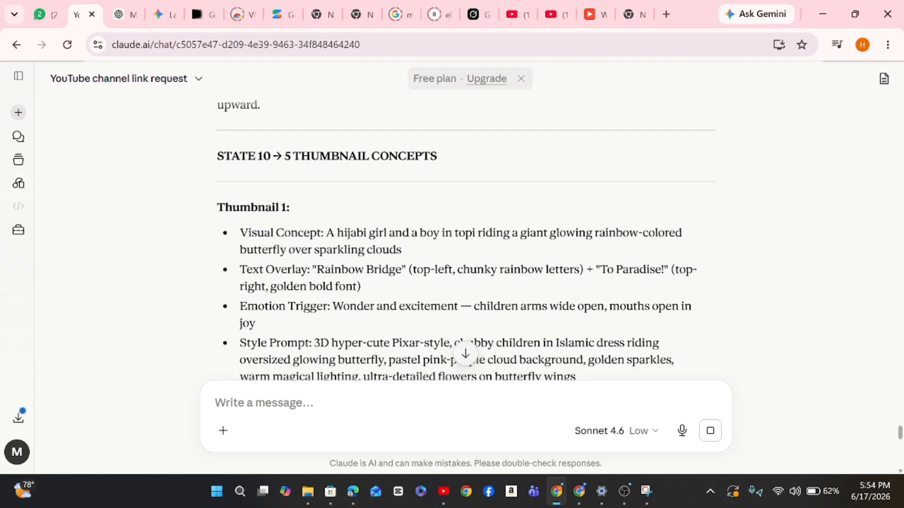
scroll(458, 343, down, 4)
scroll(300, 273, up, 7)
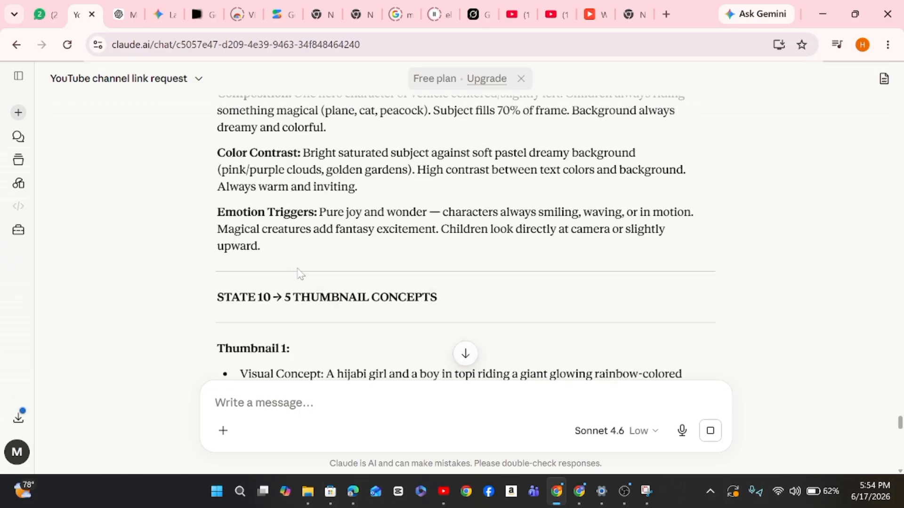
scroll(299, 274, down, 2)
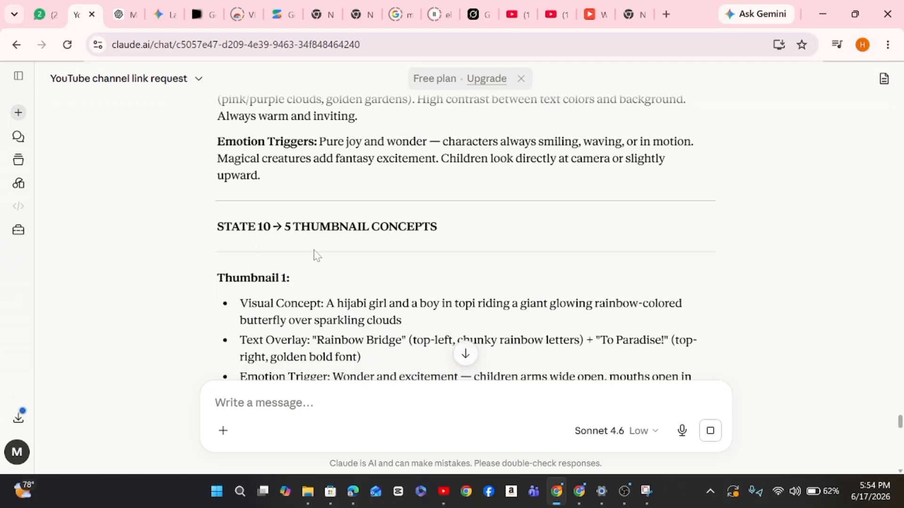
scroll(317, 258, down, 15)
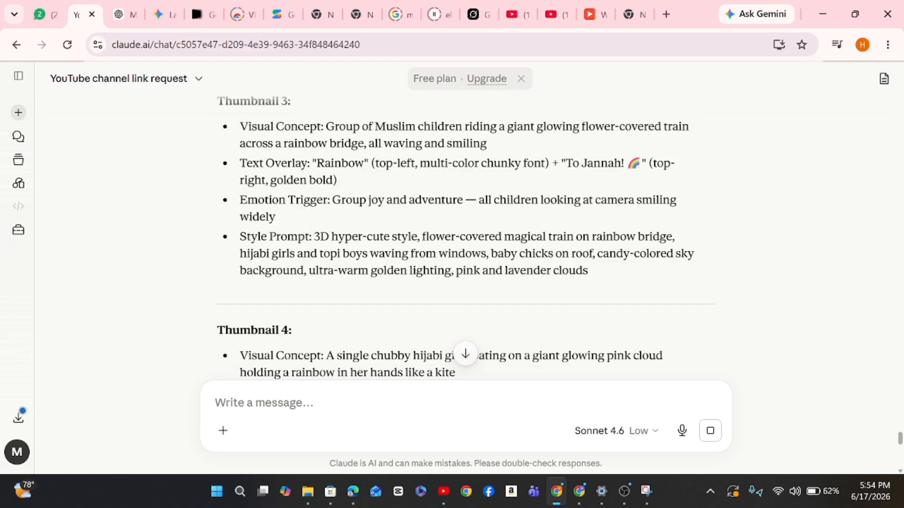
scroll(306, 281, down, 5)
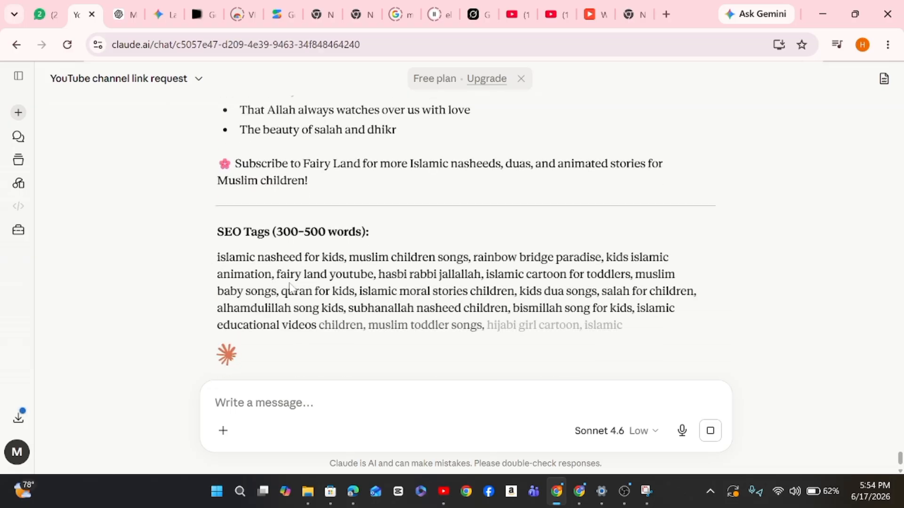
scroll(273, 293, up, 2)
scroll(271, 296, down, 4)
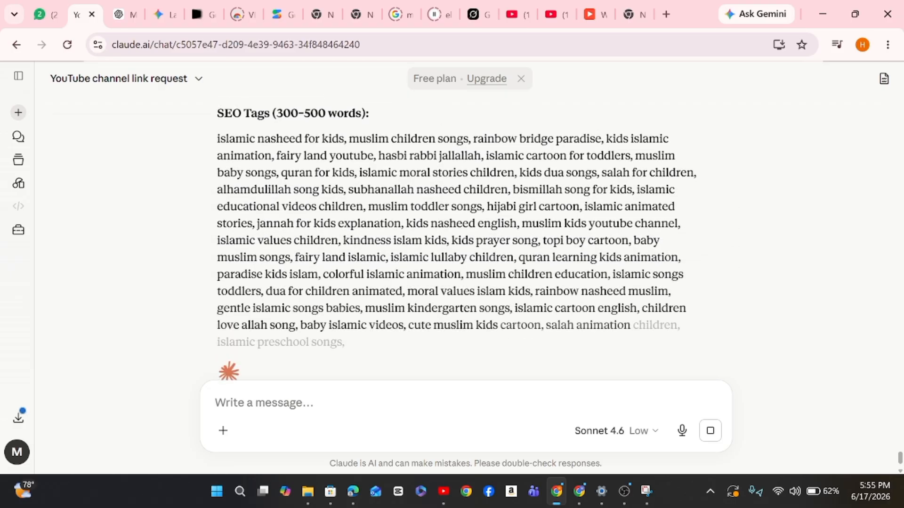
scroll(314, 262, down, 3)
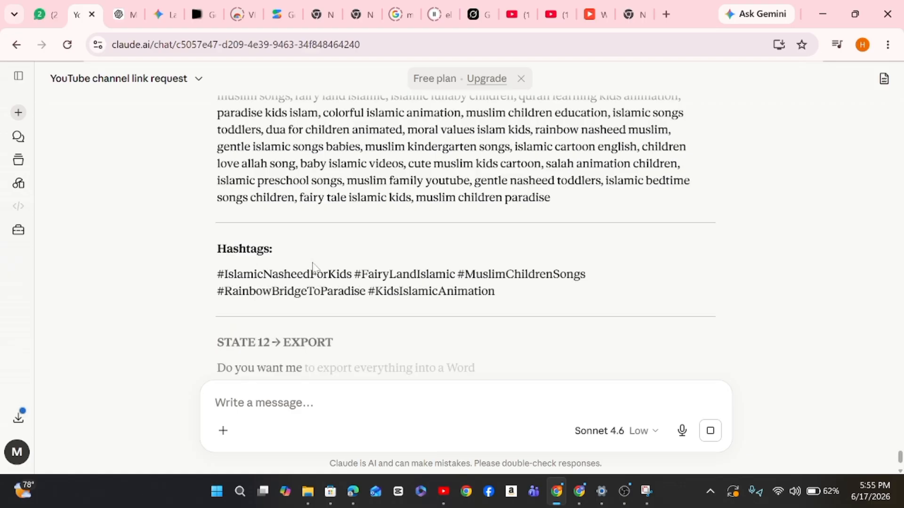
scroll(315, 262, down, 2)
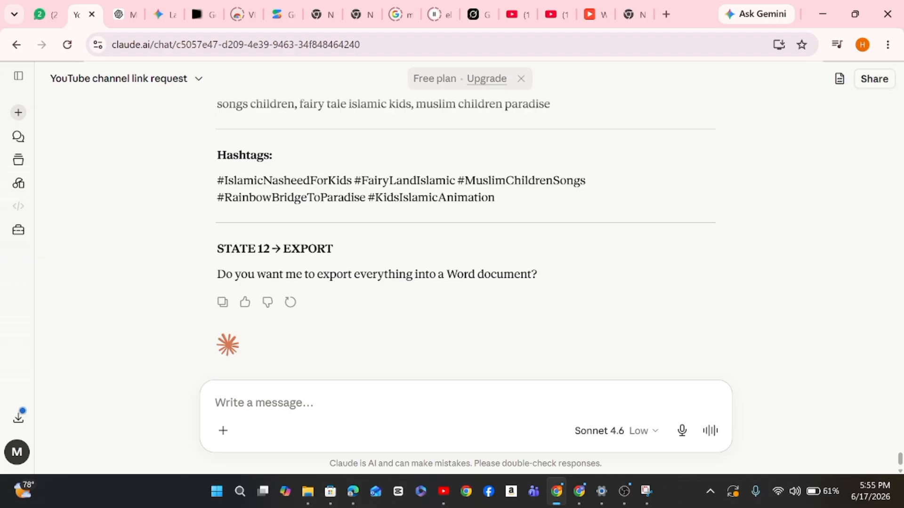
Answer the Word document export question with "I WANT TO THIS" and go to the latest response
text(I)
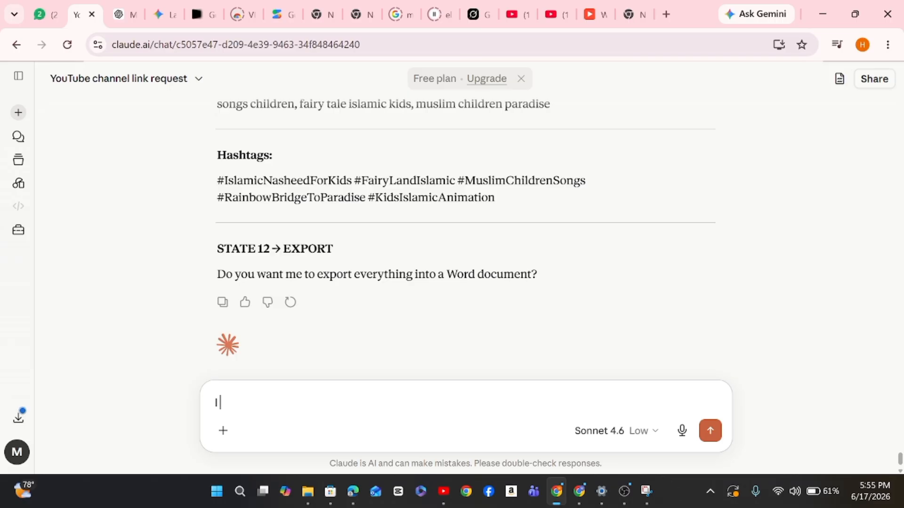
text( A WANT TO THIS)
key(Return)
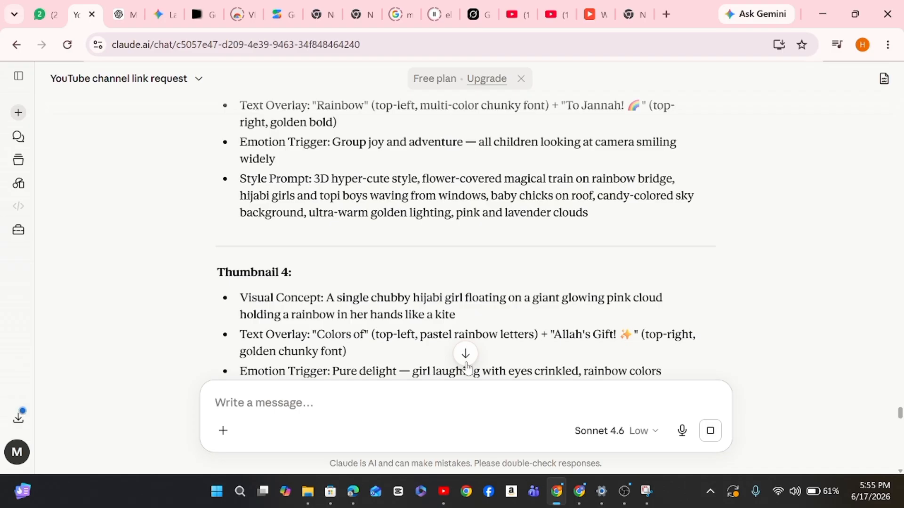
click(466, 360)
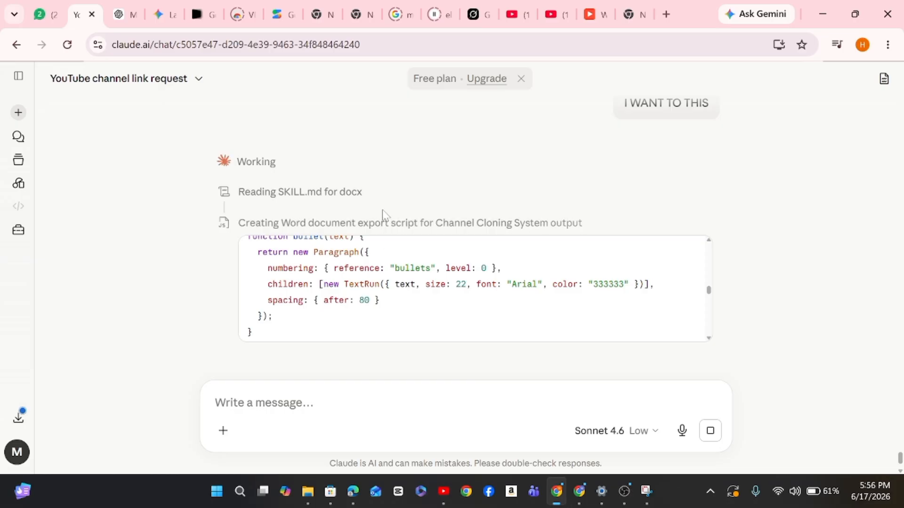
Look over the SEO tags, hashtags and account menu, and check the progress of the Word document export
scroll(382, 197, up, 3)
scroll(381, 195, up, 5)
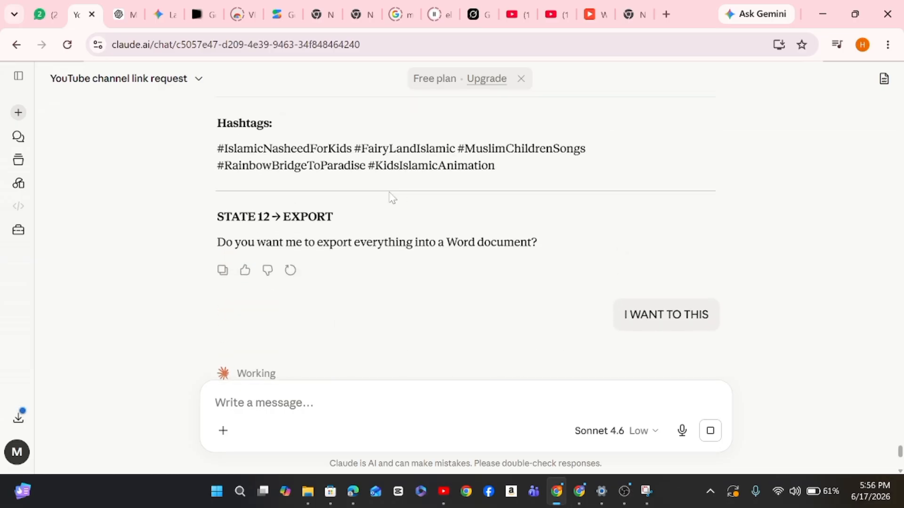
scroll(465, 238, up, 2)
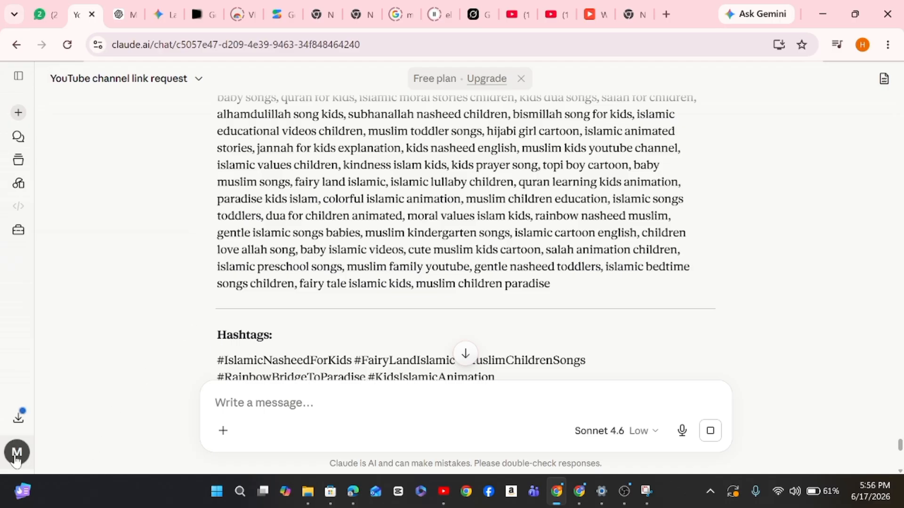
click(16, 456)
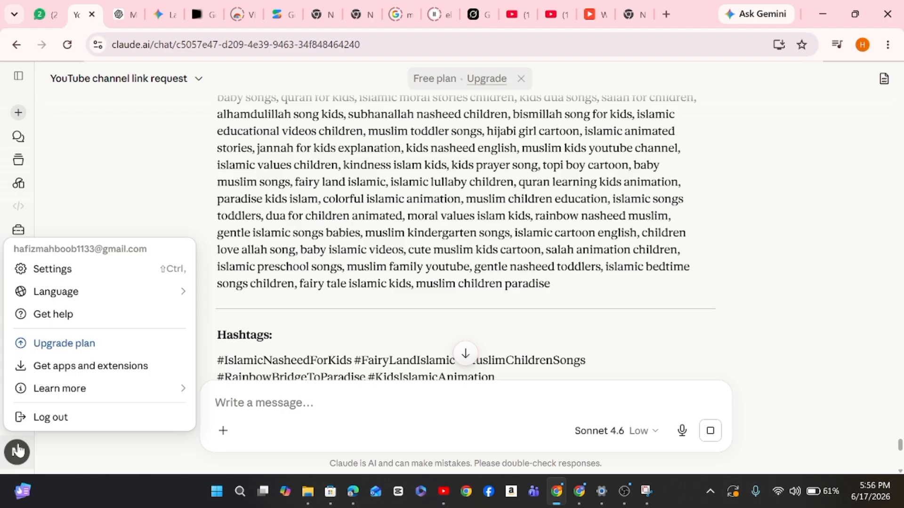
click(114, 445)
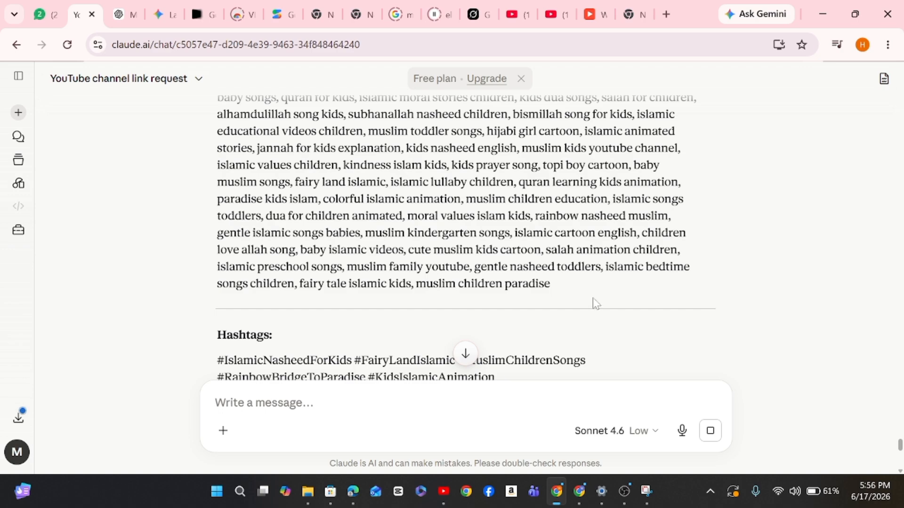
scroll(590, 303, down, 5)
scroll(587, 303, up, 8)
scroll(583, 303, down, 10)
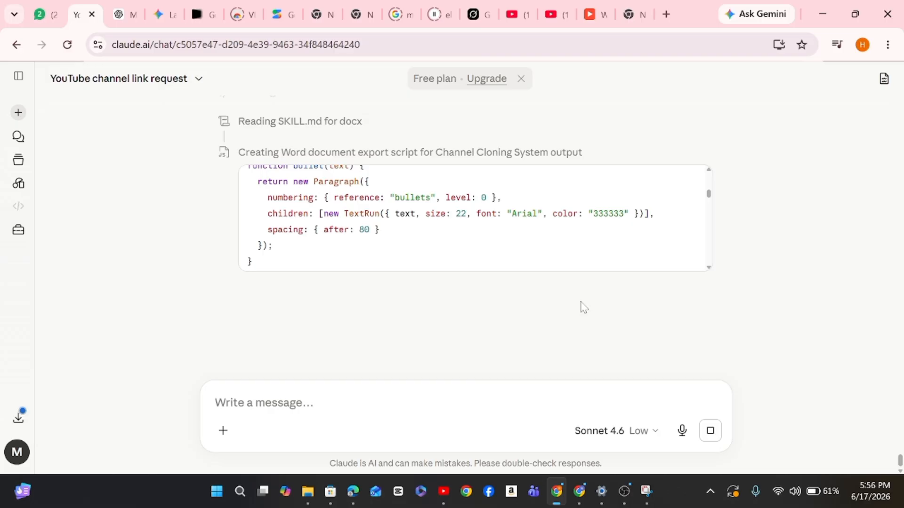
Review the video description and the thumbnail concepts from Thumbnail 5 back to Thumbnail 2 in Claude's previous response
scroll(583, 307, up, 10)
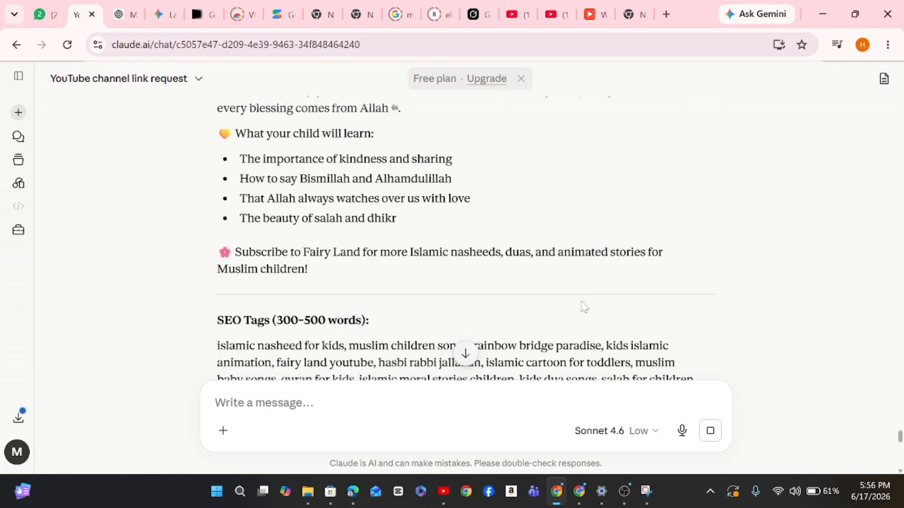
scroll(584, 307, up, 5)
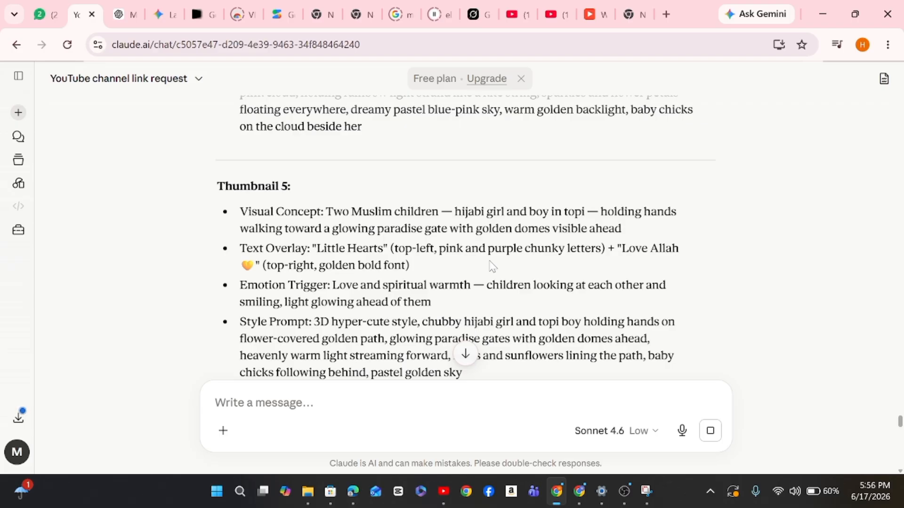
scroll(491, 266, up, 8)
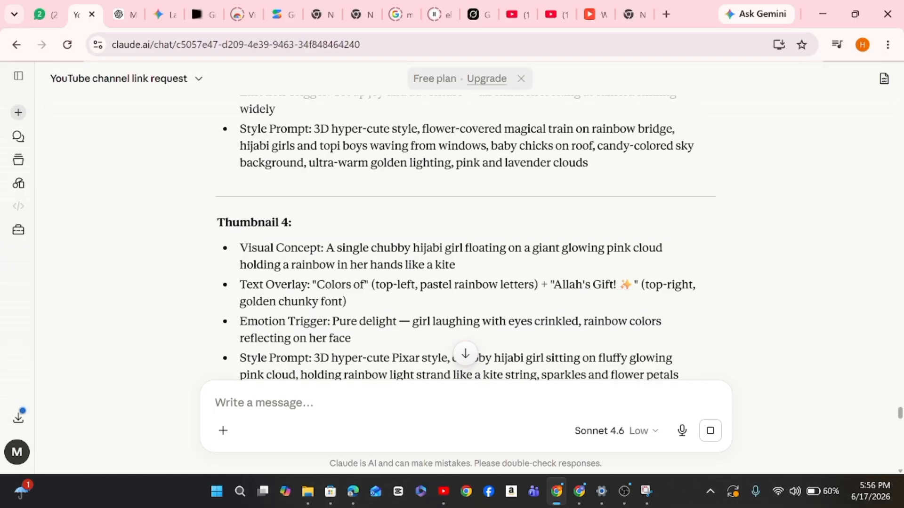
scroll(417, 259, up, 2)
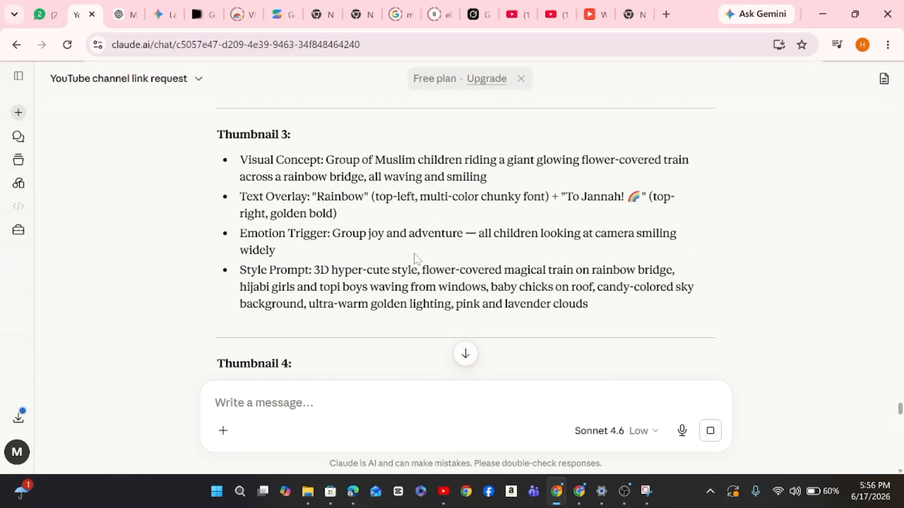
scroll(417, 259, up, 5)
scroll(204, 147, up, 2)
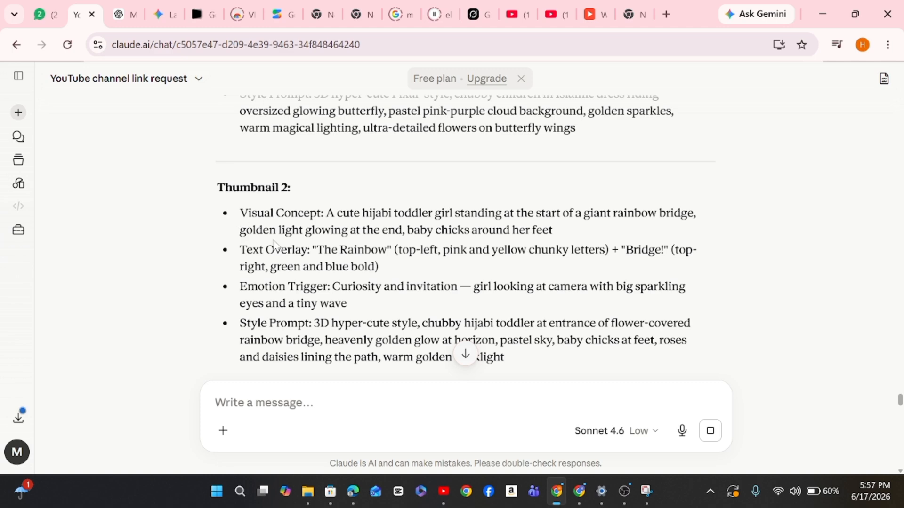
scroll(274, 245, up, 2)
scroll(275, 245, down, 3)
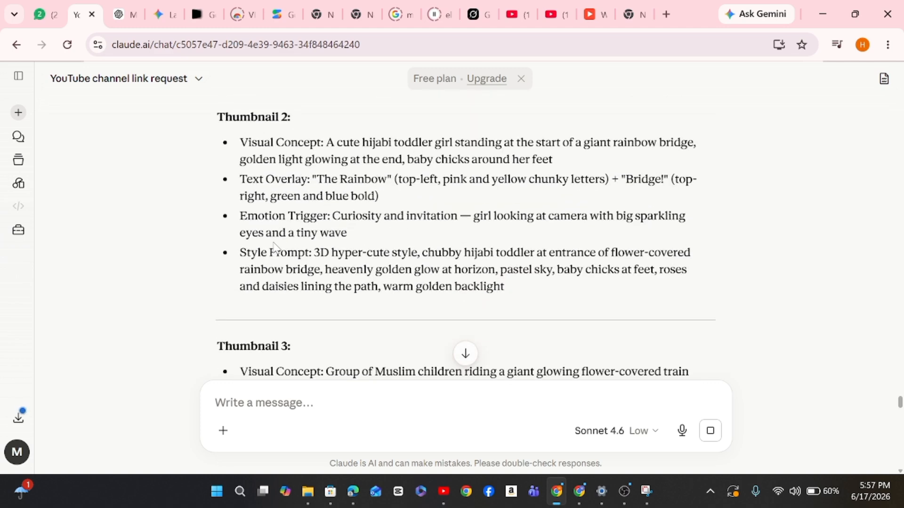